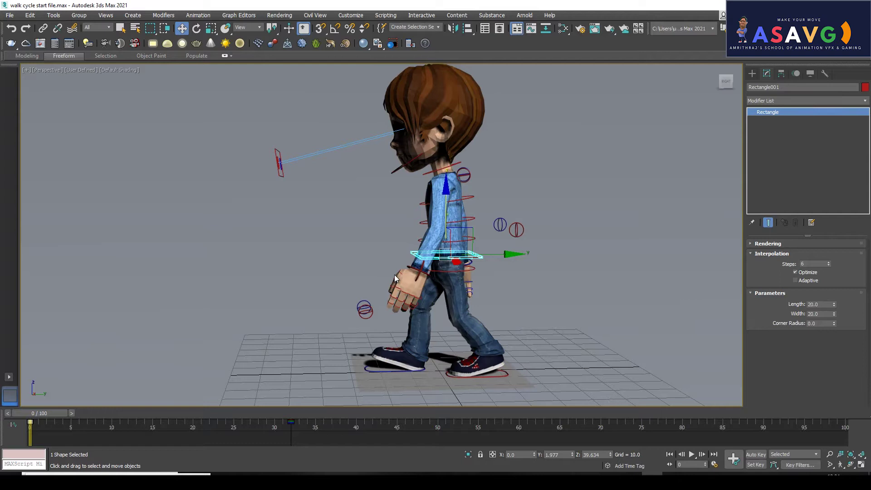
- Delete the animation keys of all objects in the scene and return to frame 0
middle_click_drag(413, 204, 359, 253)
middle_click_drag(359, 253, 411, 264, "alt")
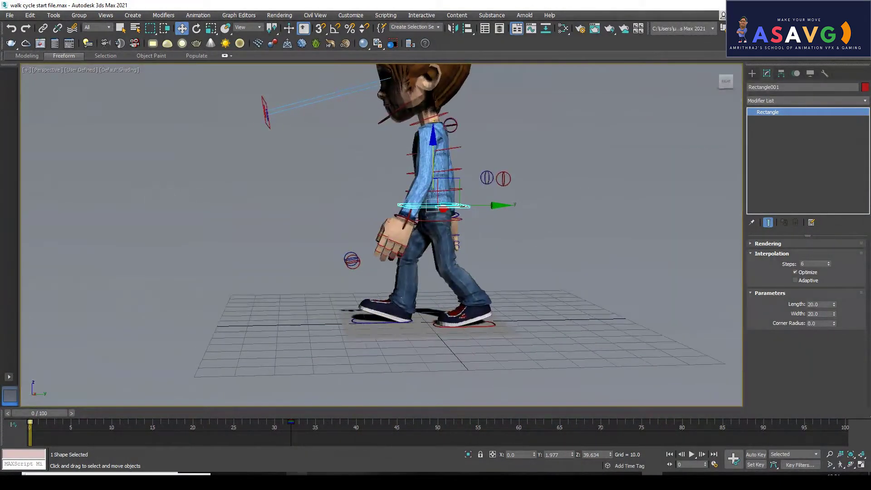
left_click_drag(32, 413, 363, 420)
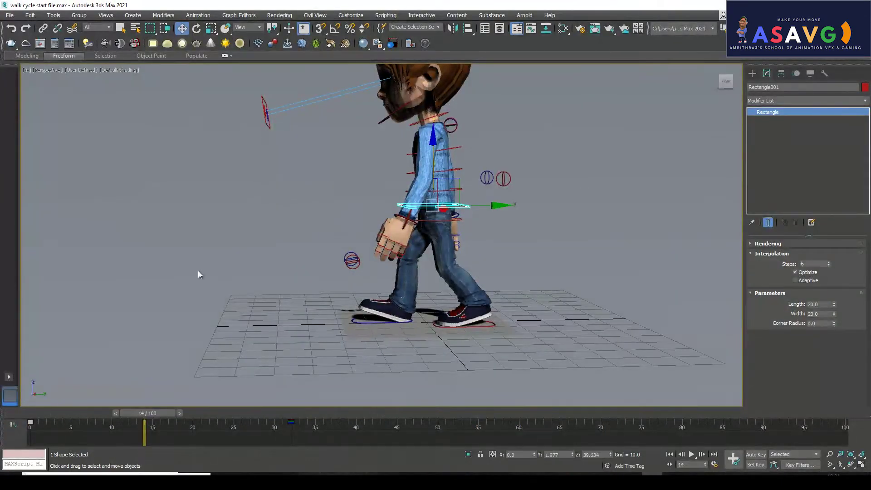
key("ctrl+a")
left_click_drag(363, 428, 88, 414)
key("Delete")
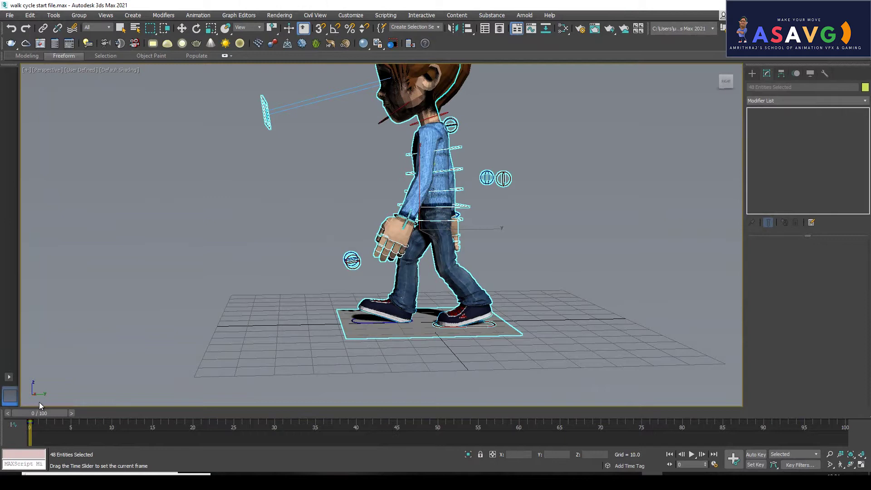
left_click(324, 284)
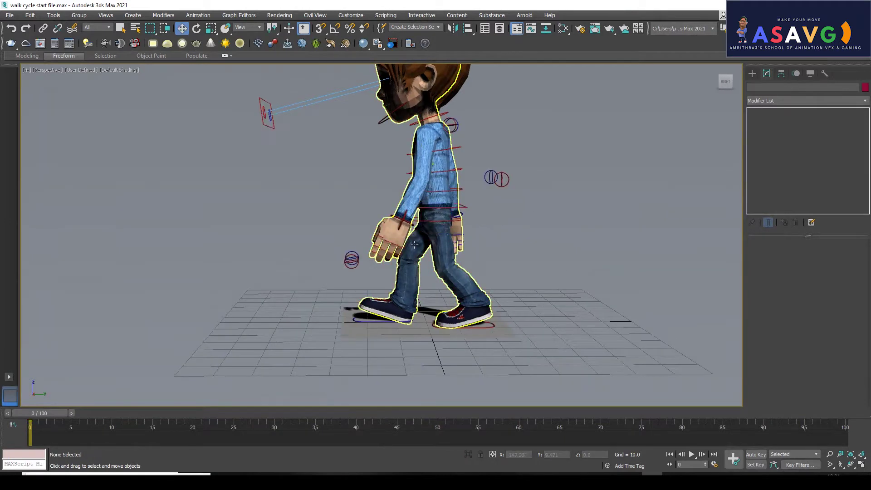
- Set the blue foot control's Foot Rotate to 0 and move that foot back along Y beside the other foot
left_click(402, 221)
middle_click_drag(402, 221, 388, 271, "alt")
left_click(330, 316)
middle_click_drag(330, 315, 391, 289, "alt")
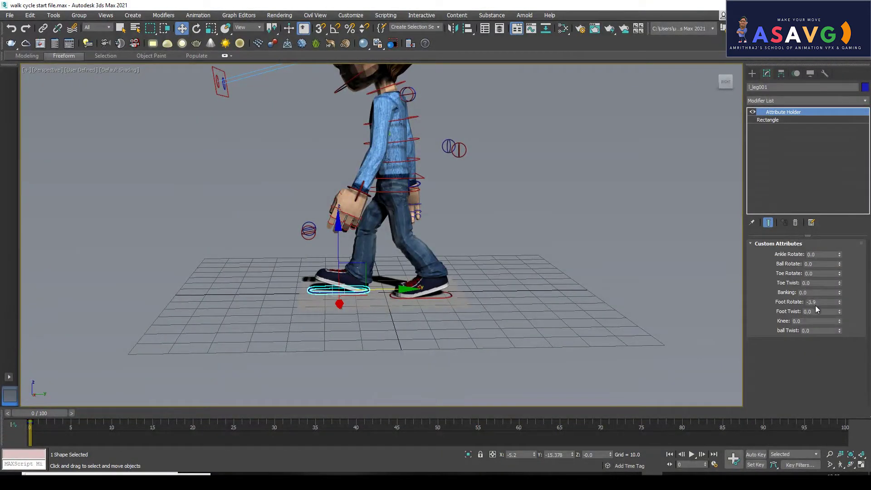
left_click(818, 301)
type("0")
key("Return")
left_click_drag(428, 287, 450, 287)
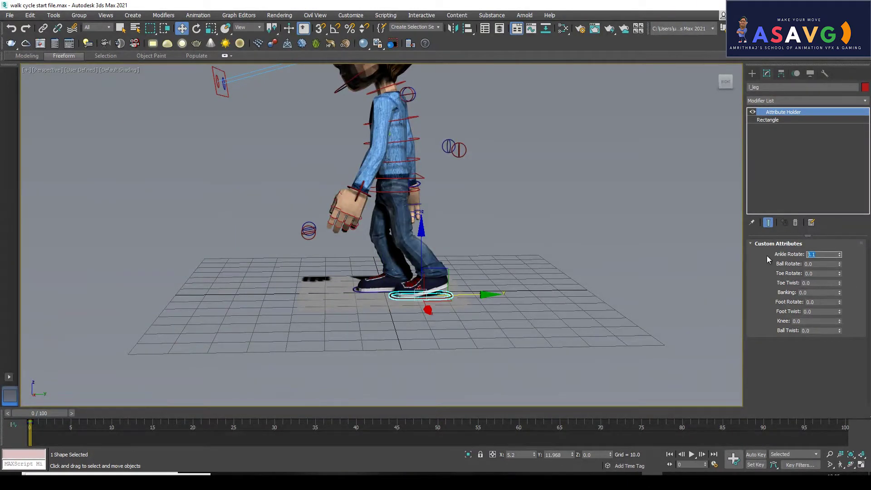
- Set the red foot control's Ankle Rotate to 0 and move that foot forward to about Y -1.26, beside the other foot
type("0")
key("Return")
left_click_drag(488, 293, 449, 293)
- Raise the red foot control slightly, to about 0.39 on Z
middle_click_drag(435, 293, 396, 267, "alt")
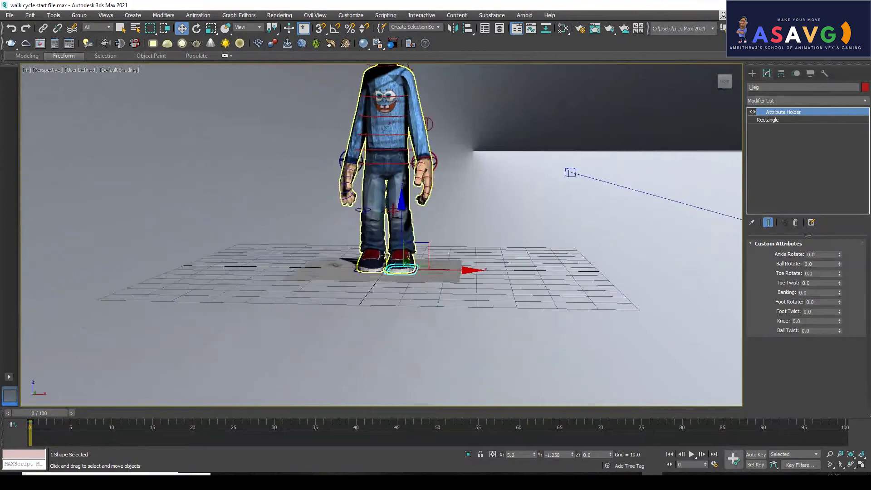
scroll(397, 270, "up", 5)
scroll(412, 296, "down", 3)
mouse_move(411, 296)
middle_mouse_down("alt")
mouse_move(359, 314)
mouse_move(402, 301)
mouse_move(398, 286)
mouse_move(393, 298)
mouse_move(401, 296)
middle_mouse_up("alt")
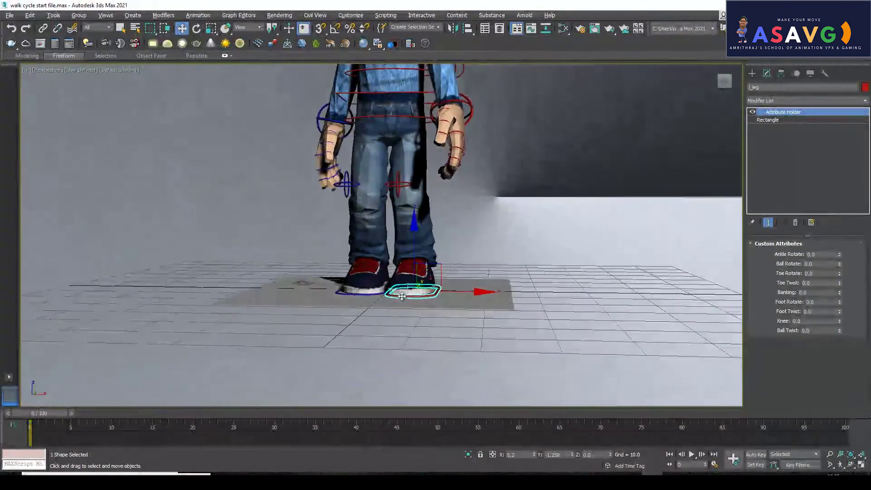
left_click_drag(414, 256, 415, 254)
- Scale up the ground plane under the character until it forms a large floor well beyond the grid
middle_click_drag(389, 305, 372, 313, "alt")
left_click(353, 327)
key("r")
left_click_drag(410, 285, 385, 243)
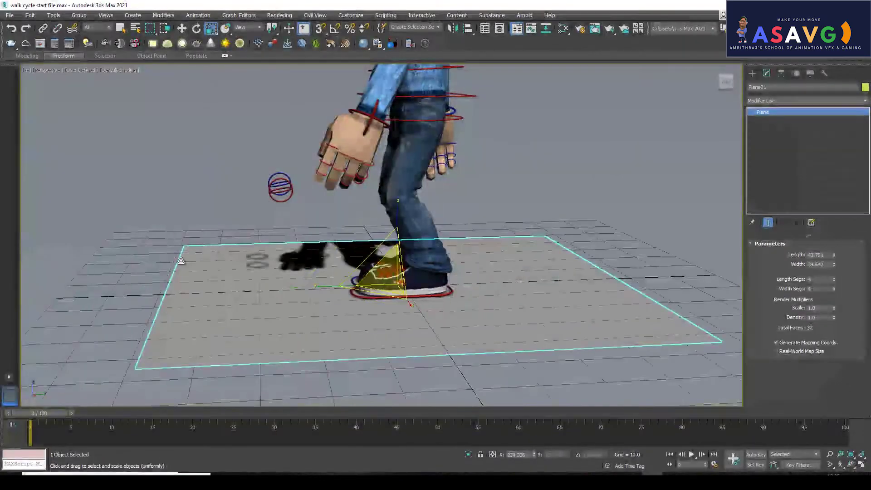
scroll(270, 292, "down", 5)
middle_click_drag(268, 295, 309, 275, "alt")
left_click_drag(311, 263, 482, 320)
left_click_drag(422, 276, 494, 318)
middle_click_drag(480, 317, 462, 266, "alt")
- Move the blue foot control outward along X to widen the stance, and activate the Rotate tool
scroll(462, 175, "up", 5)
middle_click_drag(394, 260, 438, 276)
scroll(397, 246, "down", 10)
scroll(430, 230, "up", 8)
key("w")
left_click(354, 293)
left_click_drag(433, 284, 418, 282)
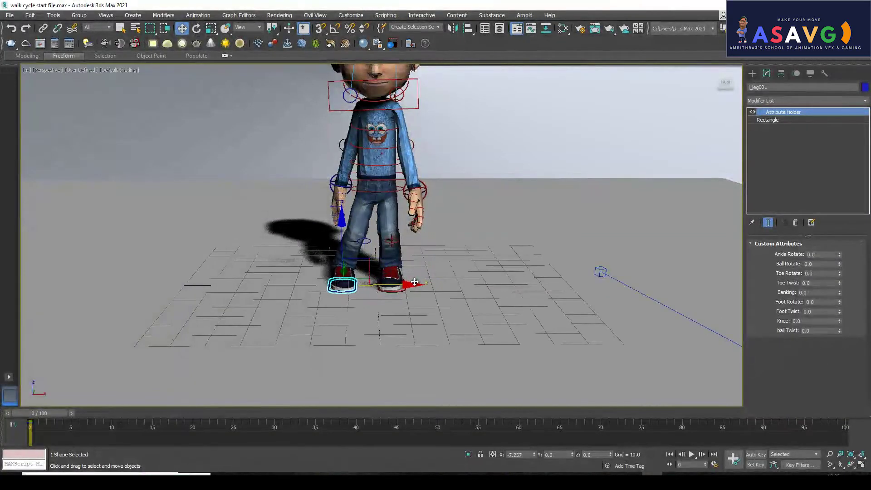
key("e")
scroll(394, 294, "up", 4)
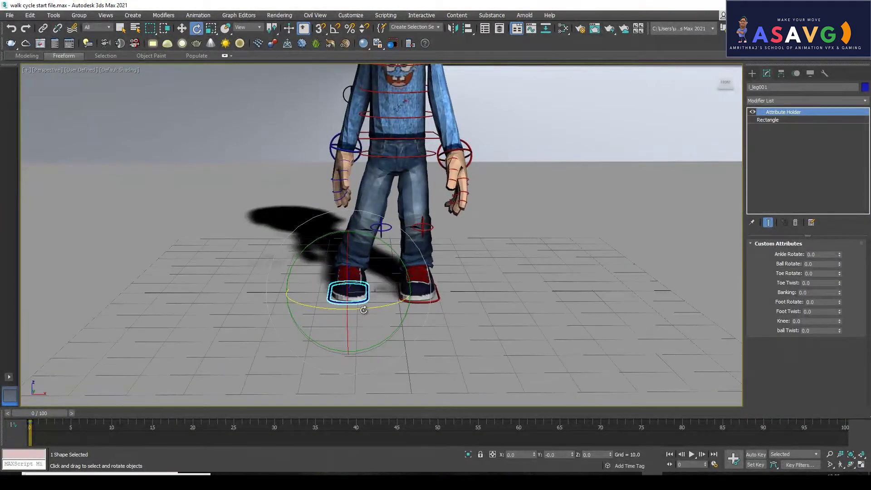
left_click_drag(341, 307, 533, 309)
left_click_drag(840, 263, 840, 249)
left_click_drag(839, 282, 848, 312)
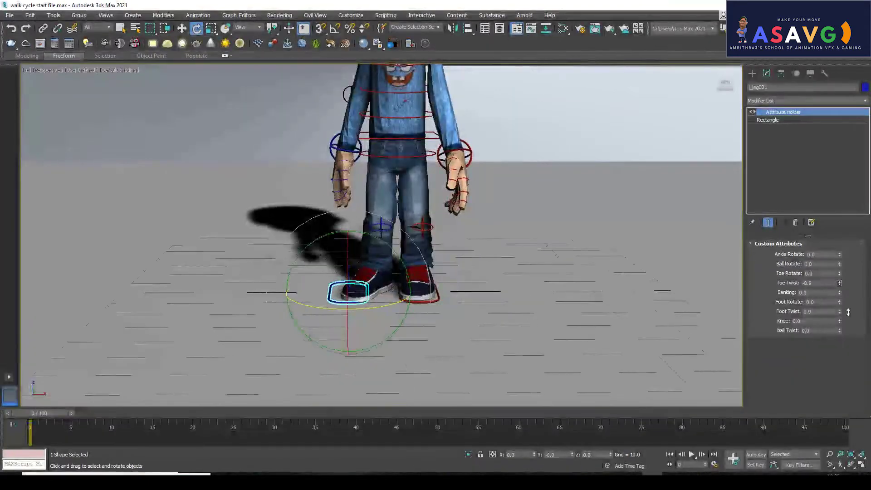
right_click(845, 348)
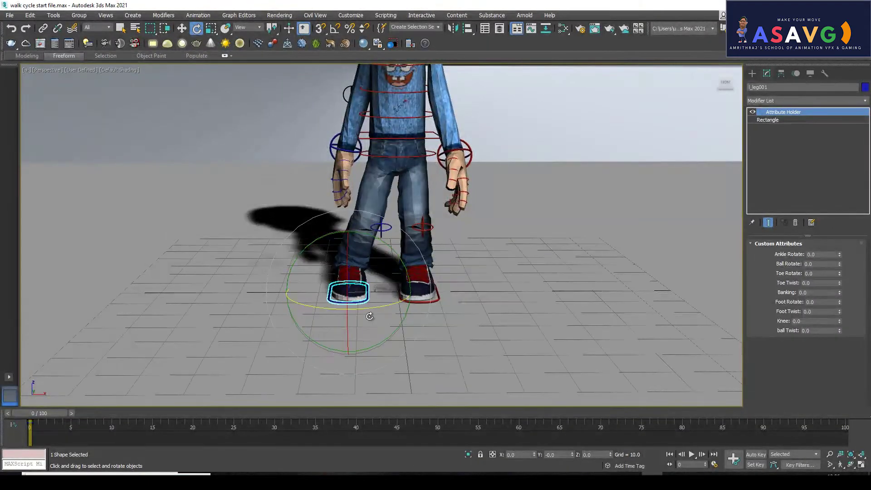
- Rotate the blue foot control so its toes point outward and move the blue knee control outward to about X -20.3
left_click_drag(334, 311, 329, 311)
middle_click_drag(401, 265, 413, 256, "alt")
scroll(414, 255, "up", 3)
key("w")
left_click(409, 228)
left_click(464, 223)
left_click_drag(465, 220, 386, 219)
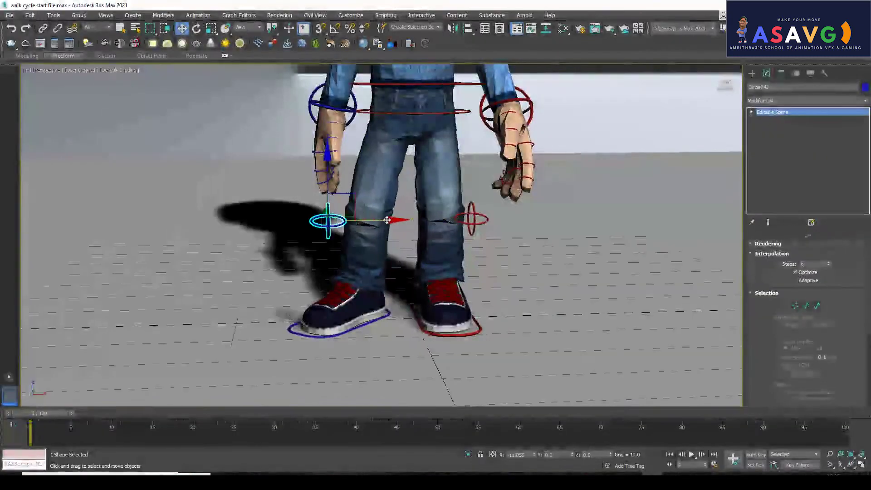
middle_click_drag(350, 219, 377, 246, "alt")
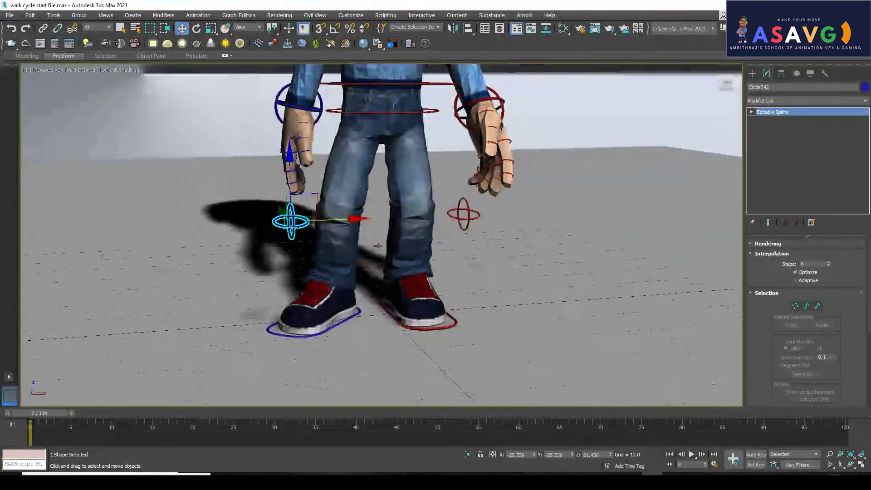
- Move the red foot control outward to about X 10.9 and rotate it so its toes point outward
left_click(437, 329)
middle_click_drag(436, 329, 338, 277)
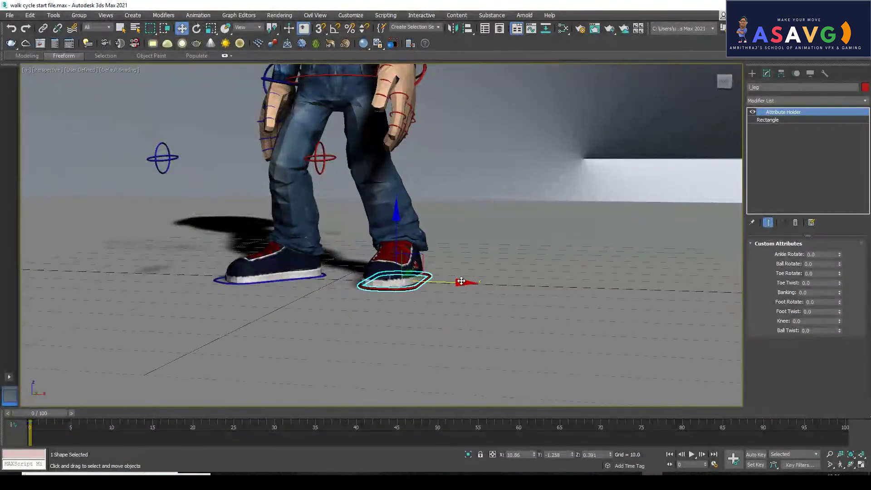
middle_click_drag(341, 243, 375, 295)
middle_click_drag(375, 295, 413, 290, "alt")
- Move the red knee control outward along X so the knee turns away from the body
key("w")
left_click(419, 234)
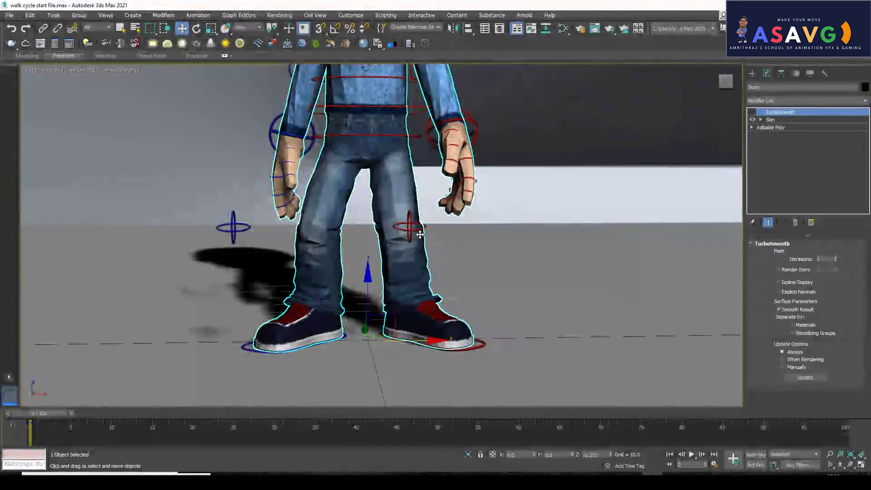
left_click(418, 229)
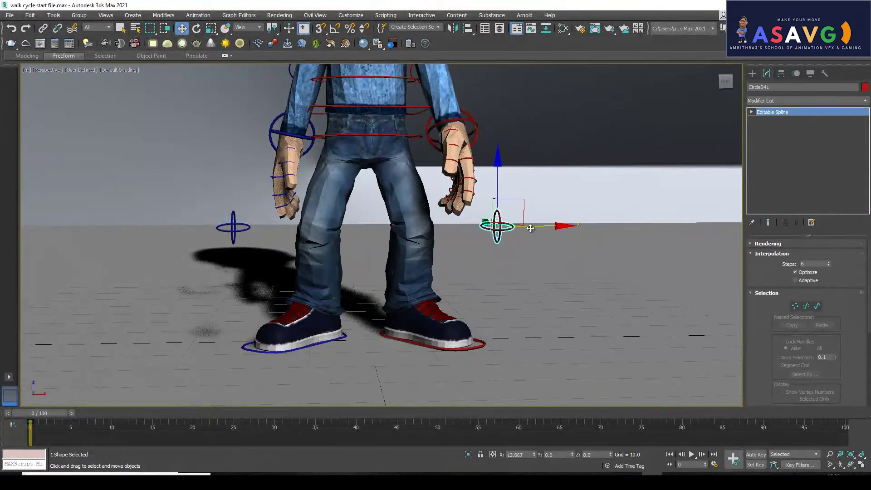
middle_click_drag(506, 236, 480, 256, "alt")
scroll(417, 269, "down", 5)
middle_click_drag(403, 247, 382, 222, "alt")
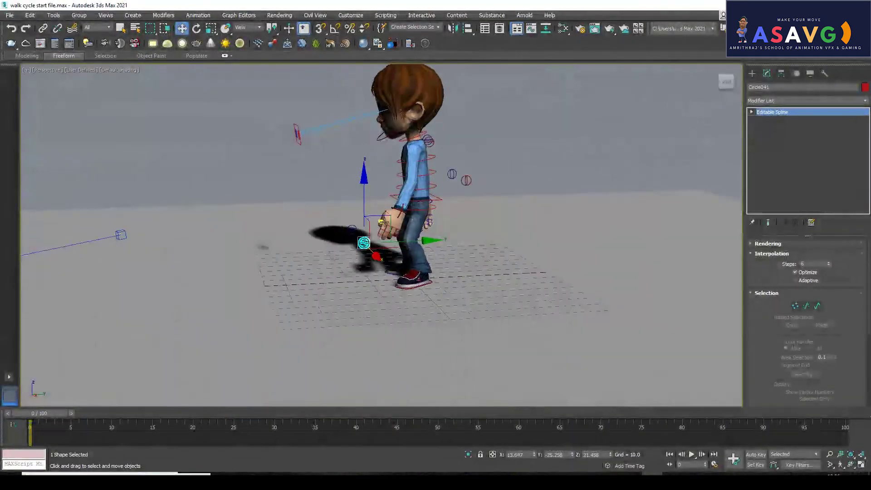
- Move the red wrist control backward to about Y 10.8, behind the hip
left_click(399, 210)
scroll(384, 232, "up", 4)
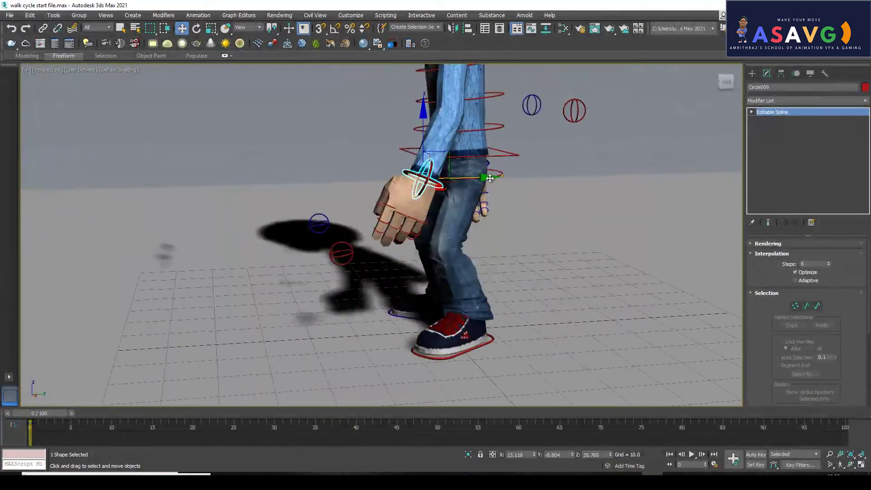
middle_click_drag(548, 179, 417, 176, "alt")
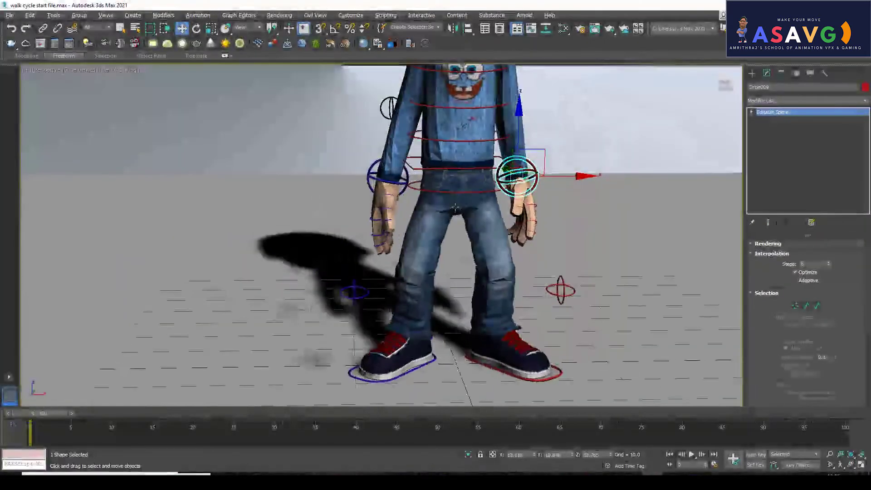
- Raise the blue and red wrist controls along Z so the elbows bend, bringing the red one to about 43.9
left_click(365, 176)
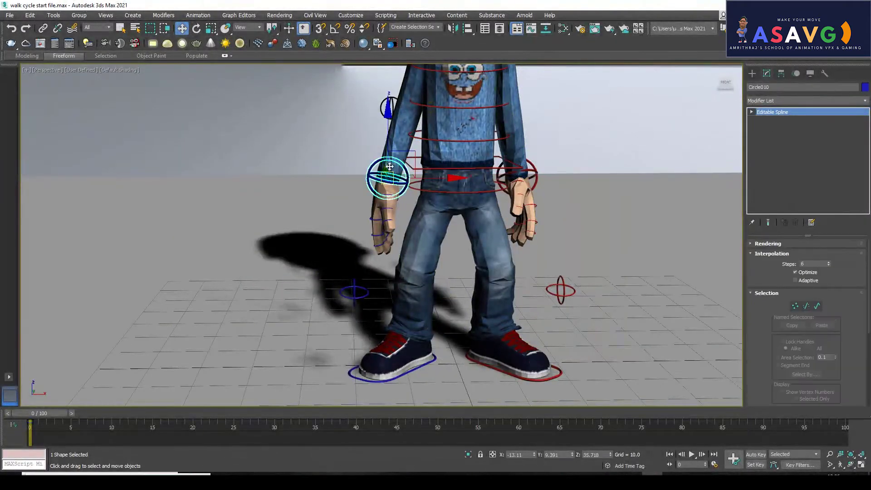
middle_click_drag(472, 236, 362, 254, "alt")
left_click(386, 207)
left_click(387, 201)
left_click_drag(386, 172, 393, 133)
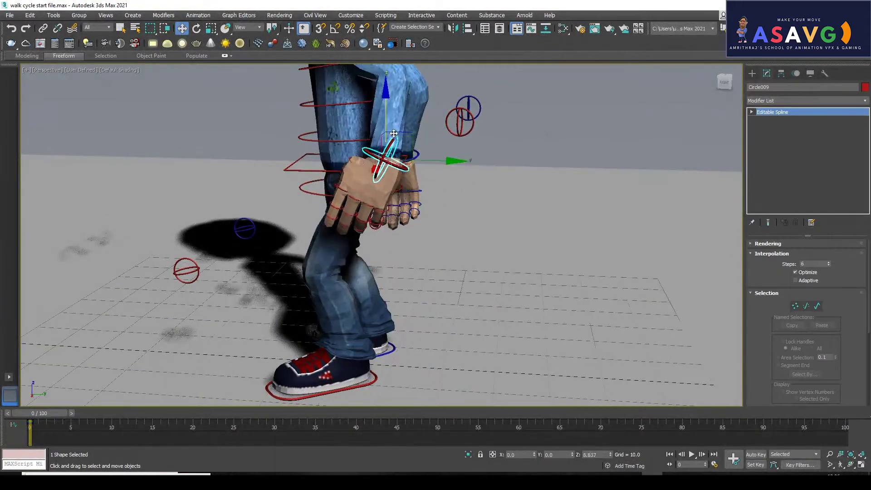
- Check the arm pose from the side and turn on Auto Key at frame 0
middle_click_drag(396, 145, 393, 228, "alt")
middle_click_drag(407, 280, 434, 273)
scroll(421, 276, "down", 4)
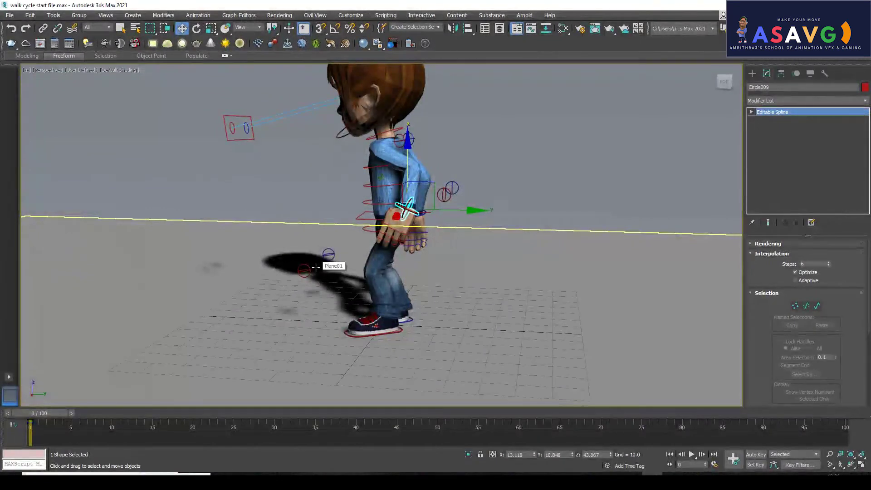
scroll(297, 228, "up", 4)
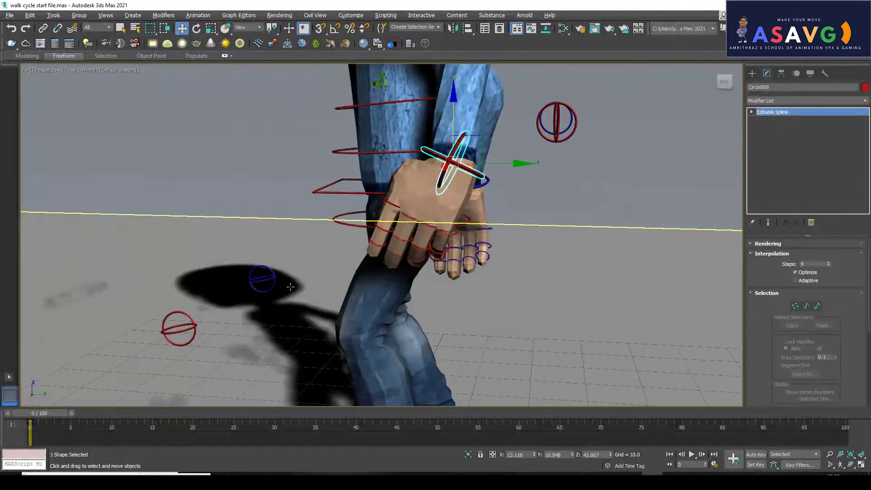
scroll(312, 246, "down", 6)
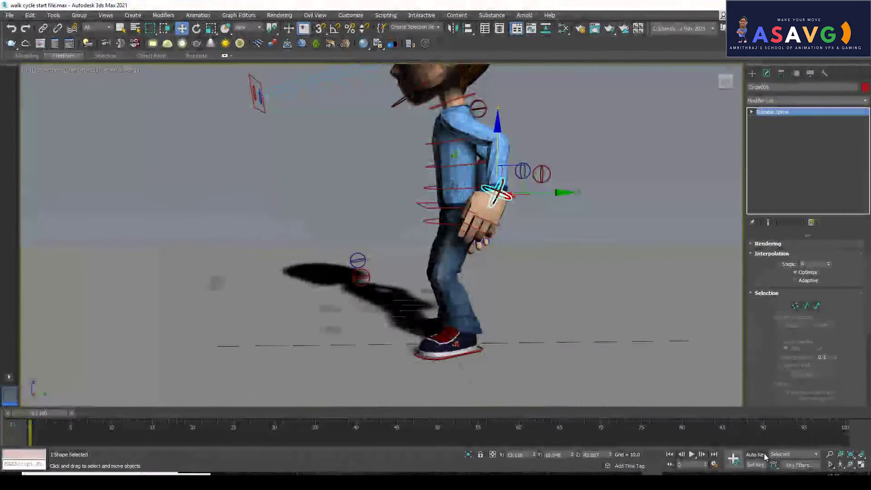
left_click(755, 453)
scroll(434, 238, "up", 4)
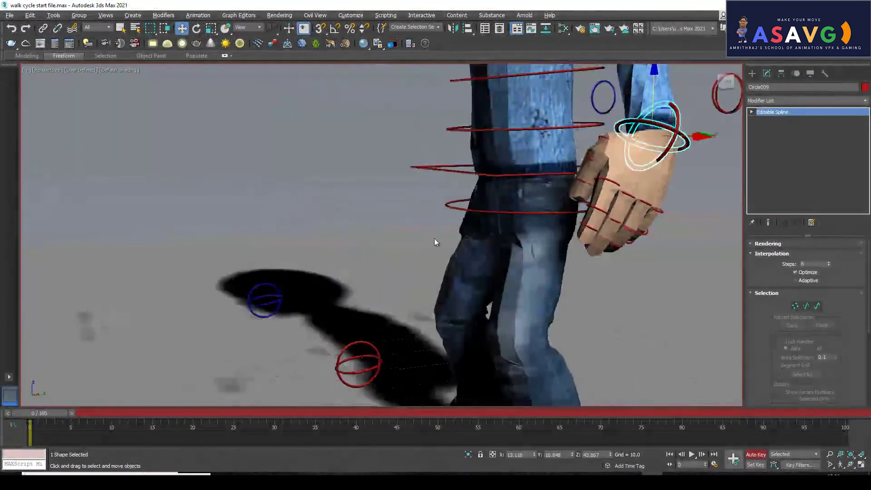
scroll(446, 231, "down", 4)
middle_click_drag(446, 231, 358, 236, "alt")
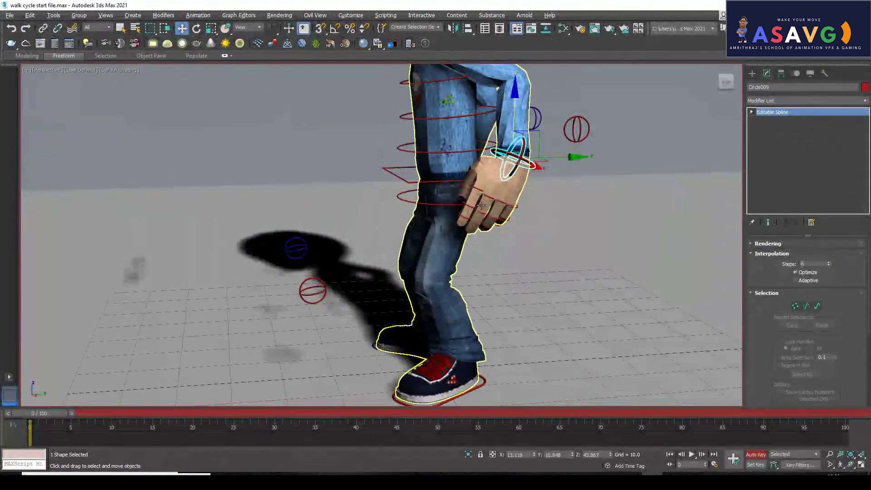
- Lower the red wrist control to about 39.0 on Z
middle_click_drag(517, 200, 498, 188, "alt")
left_click(549, 170)
left_click(511, 166)
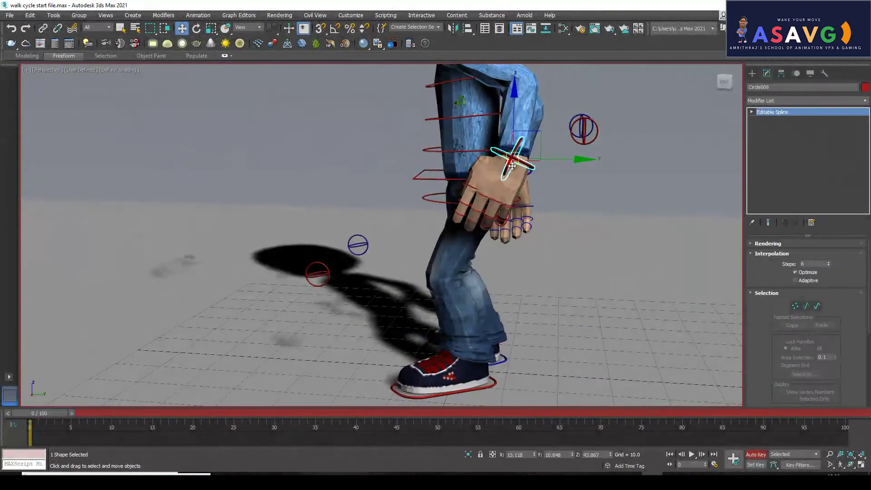
middle_click_drag(513, 159, 543, 145, "alt")
left_click_drag(517, 87, 520, 115)
- Lower the blue wrist control to about 37.3 on Z
middle_click_drag(415, 182, 464, 192, "alt")
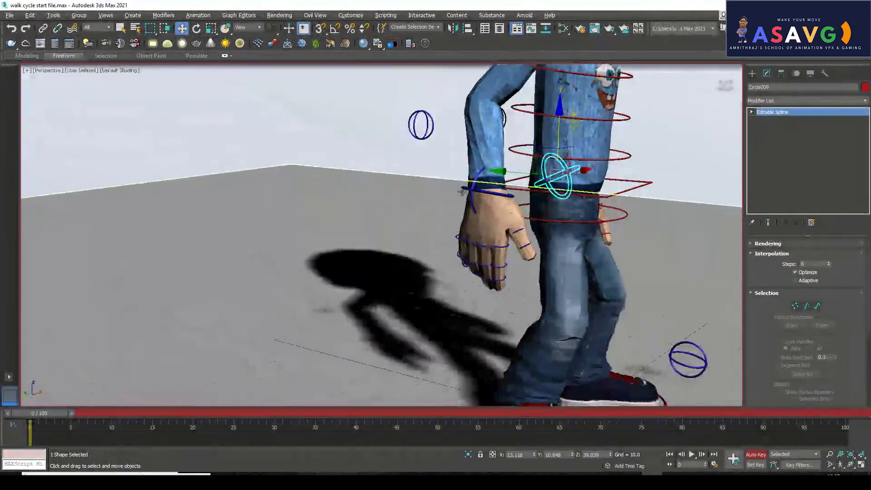
left_click(468, 196)
left_click(489, 166)
mouse_move(490, 160)
left_mouse_down()
mouse_move(492, 181)
mouse_move(493, 174)
left_mouse_up()
middle_click_drag(485, 213, 407, 240, "alt")
- Move the red wrist control forward to about Y 3.5 so the hand hangs beside the hip
scroll(433, 225, "down", 5)
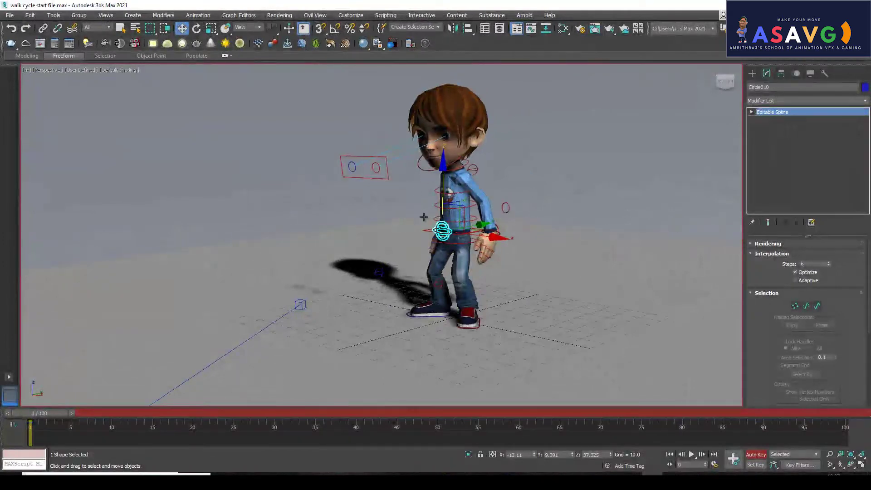
scroll(464, 189, "up", 5)
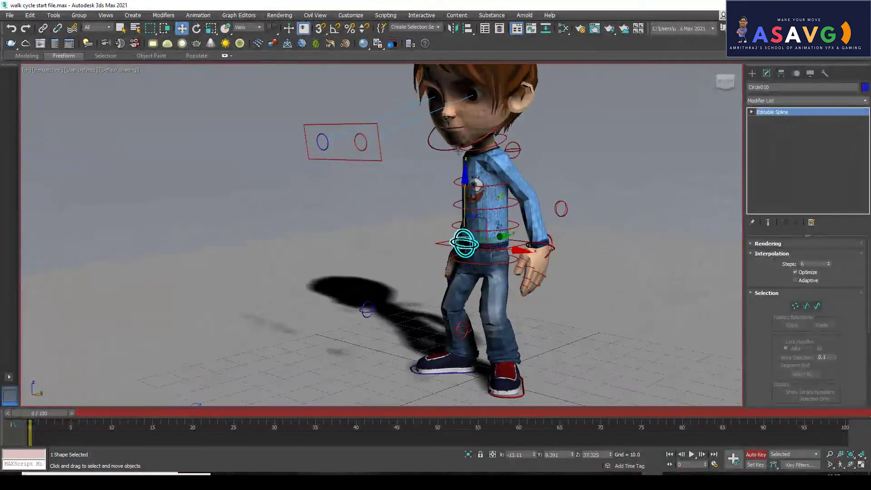
key("e")
left_click(488, 144)
middle_click_drag(475, 166, 416, 229, "alt")
key("w")
left_click(516, 253)
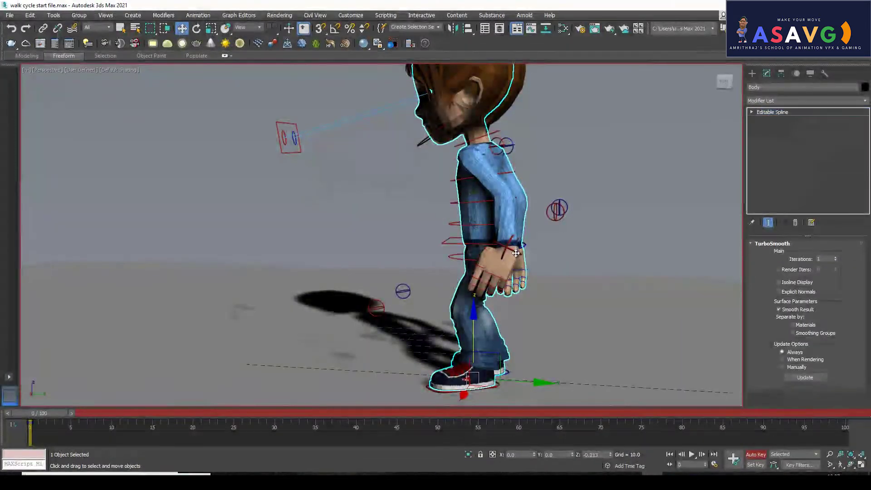
left_click(517, 252)
left_click_drag(564, 248, 537, 249)
- Raise the blue wrist control to about 39.5 on Z
middle_click_drag(458, 247, 482, 249, "alt")
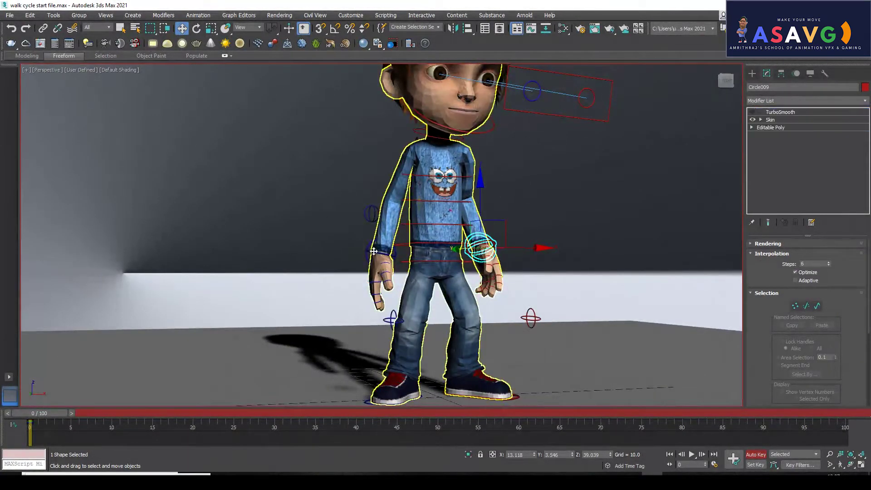
left_click(380, 252)
left_click(380, 234)
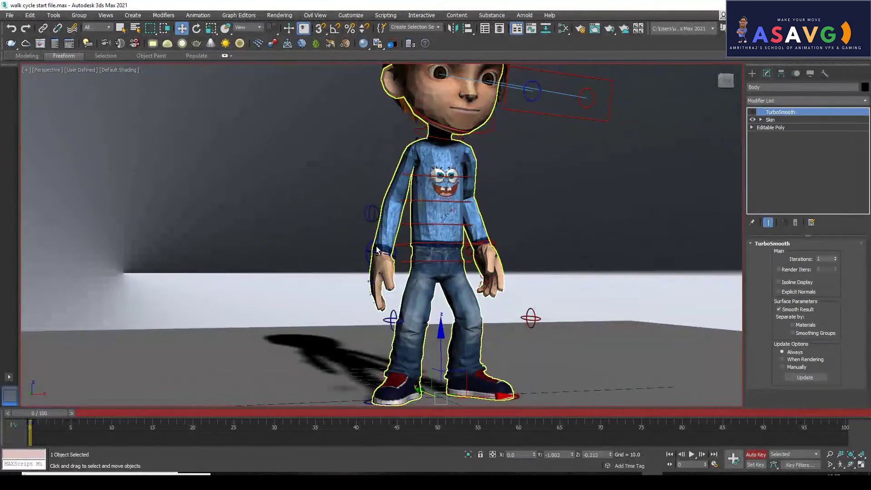
left_click(361, 241)
left_click(367, 245)
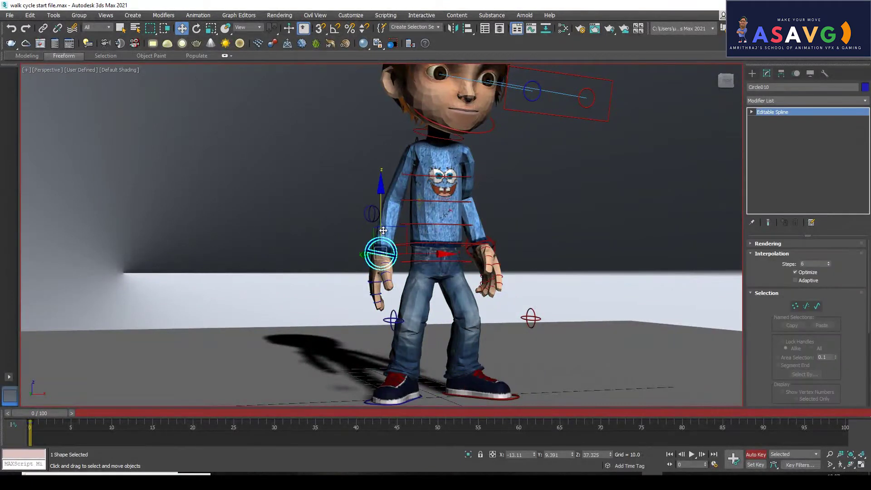
middle_click_drag(383, 231, 515, 288, "alt")
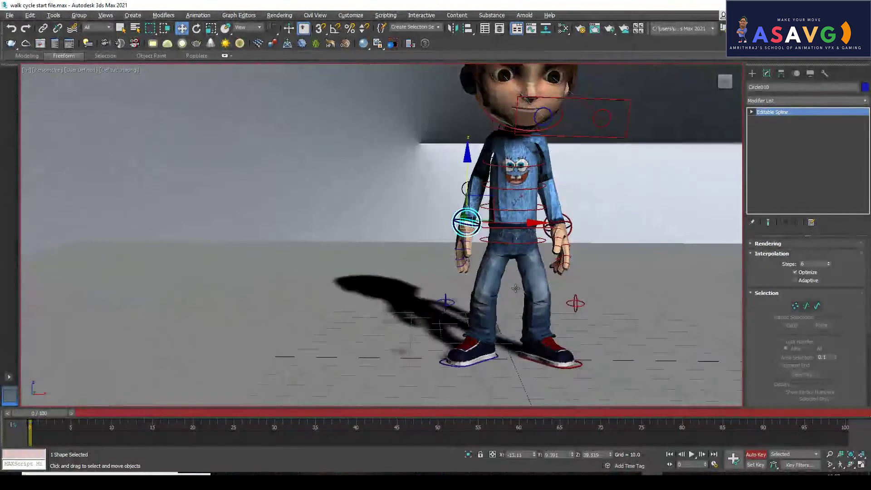
- Try rotating the upper chest ring and undo the rotation
left_click(512, 170)
key("e")
mouse_move(514, 169)
left_mouse_down()
mouse_move(526, 170)
mouse_move(523, 179)
left_mouse_up()
key("ctrl+z")
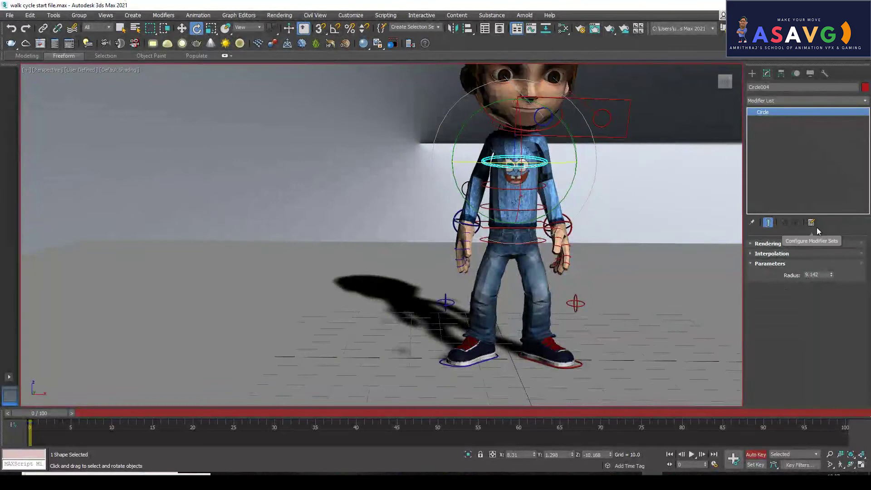
- Rotate the neck ring so the character's head faces forward
middle_click_drag(548, 219, 690, 246, "alt")
key("w")
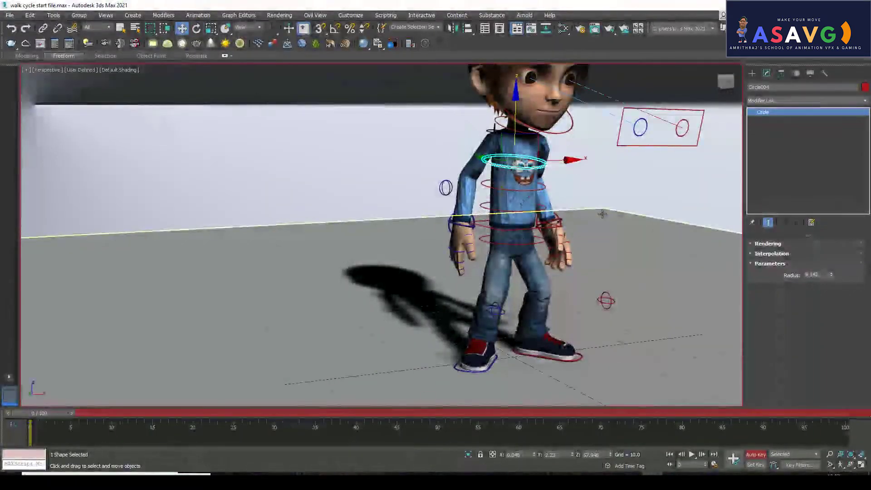
middle_click_drag(602, 211, 608, 214, "alt")
left_click(608, 213)
middle_click_drag(515, 219, 511, 199, "alt")
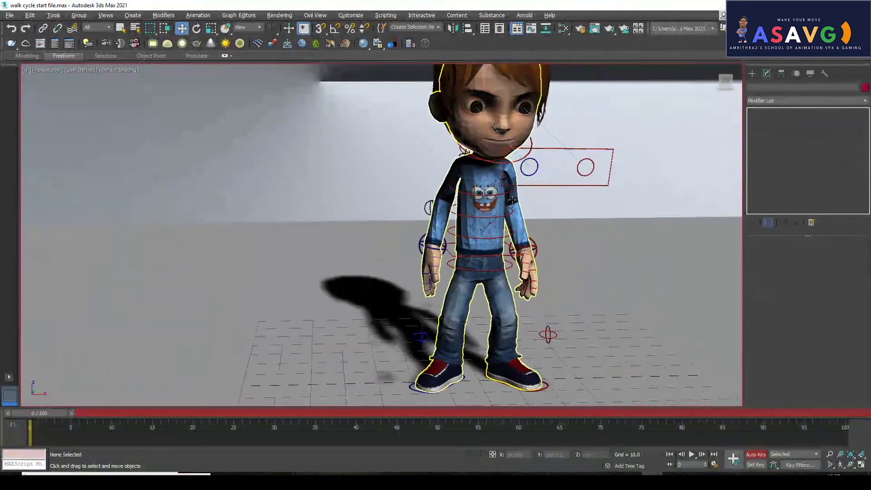
left_click(472, 194)
left_click_drag(495, 212, 489, 247)
middle_click_drag(485, 240, 457, 202, "alt")
key("w")
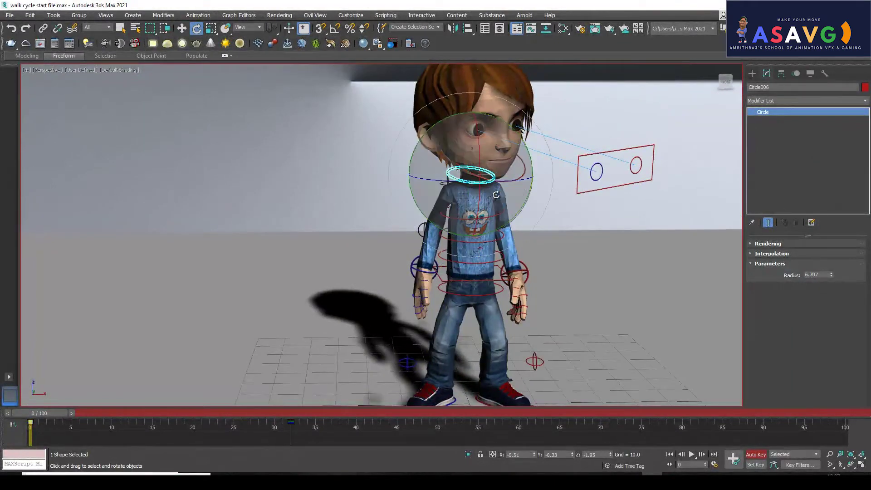
left_click_drag(514, 202, 501, 122)
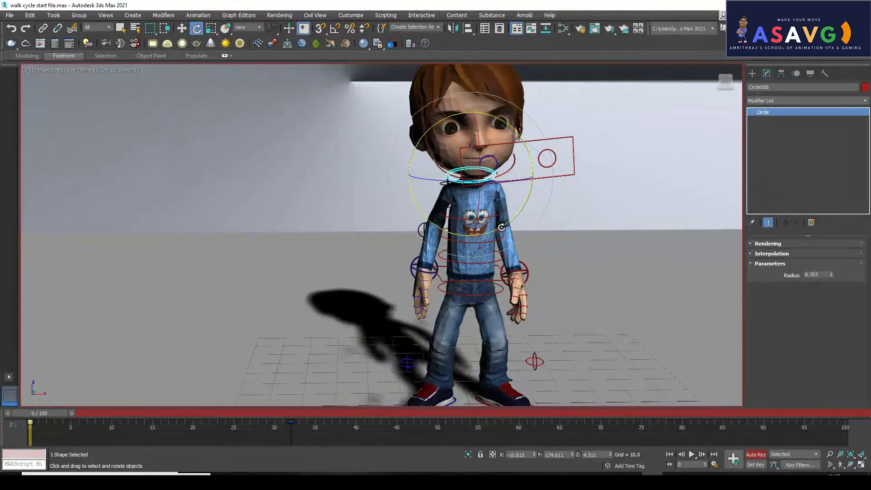
- Move the blue wrist control forward to about Y 0.2 so the hand hangs beside the hip
middle_click_drag(511, 245, 565, 233)
scroll(534, 220, "down", 4)
key("w")
scroll(429, 208, "up", 5)
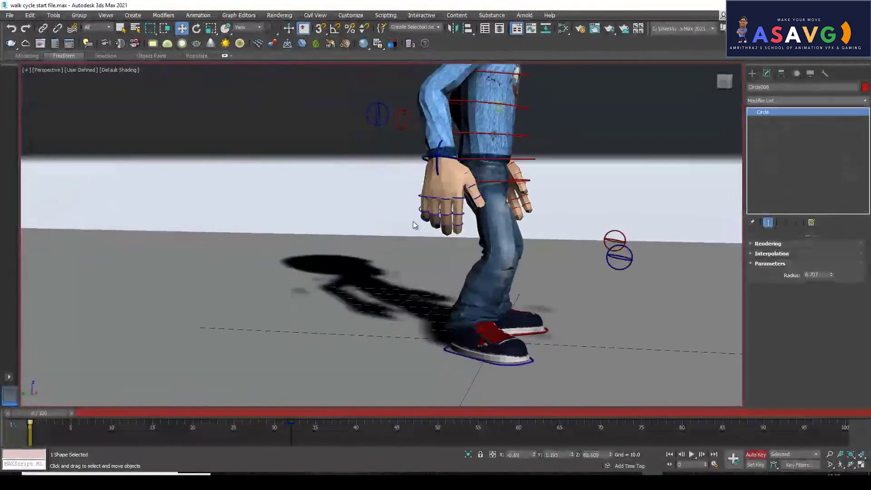
left_click(422, 156)
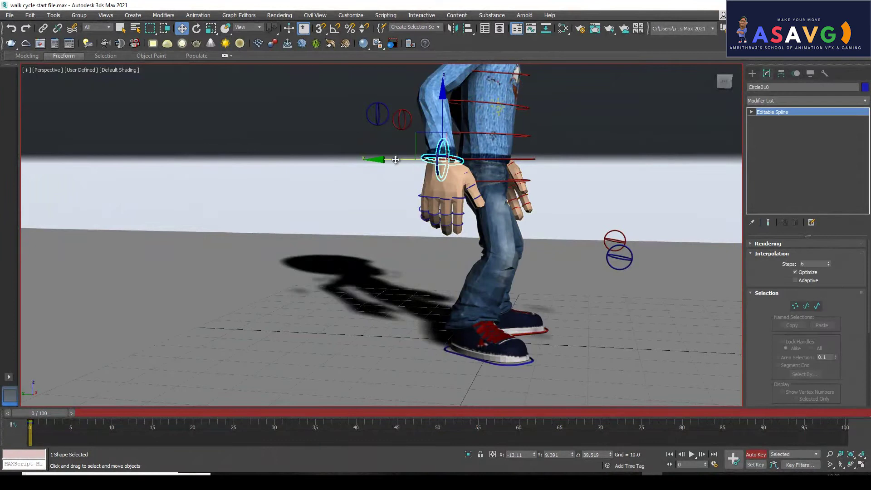
left_click_drag(436, 163, 489, 137)
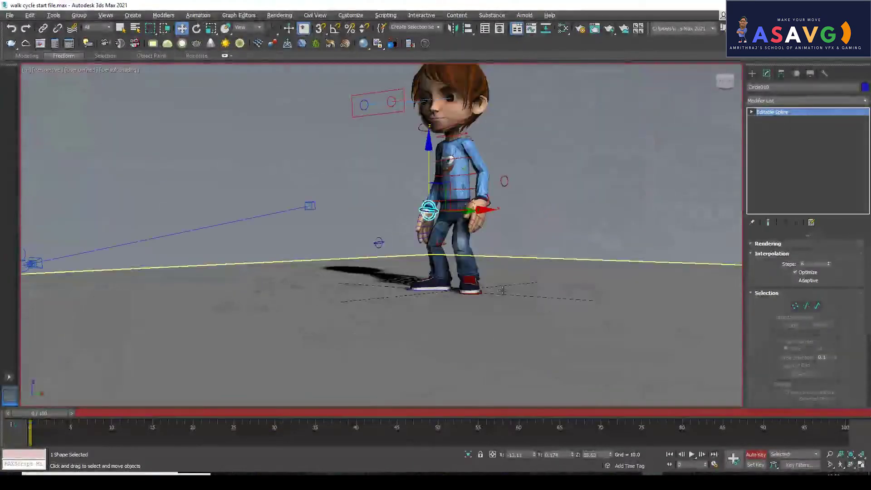
- Set the blue wrist control to a height of about 36.5 on Z
middle_click_drag(502, 289, 548, 264, "alt")
scroll(549, 263, "up", 3)
middle_click_drag(604, 253, 499, 289)
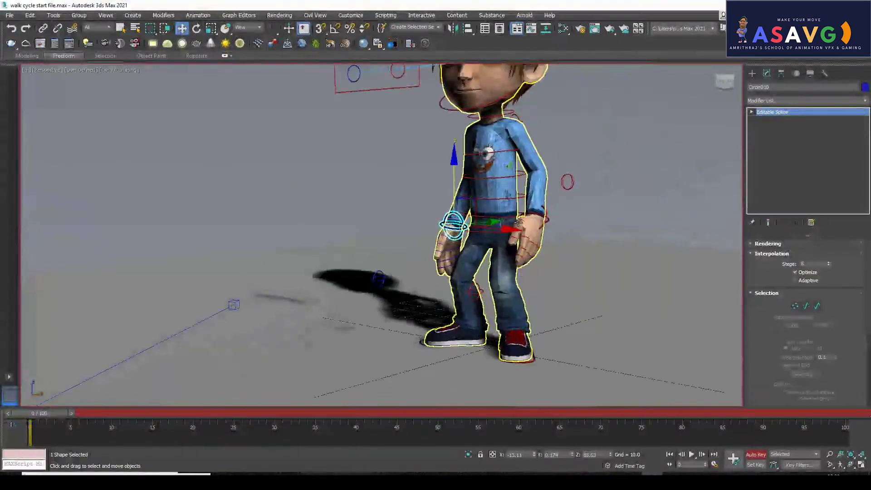
left_click(510, 216)
left_click_drag(494, 202, 496, 191)
middle_click_drag(449, 227, 478, 213, "alt")
left_click(439, 223)
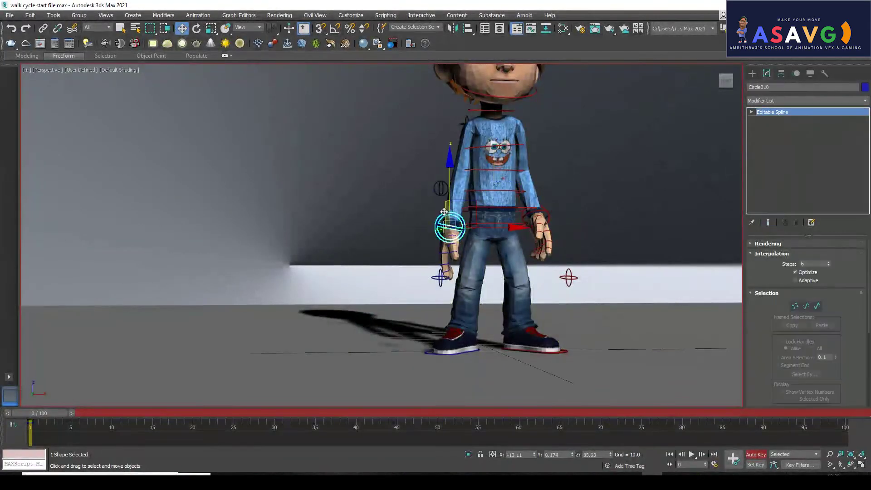
middle_click_drag(550, 264, 516, 314, "alt")
scroll(471, 286, "down", 3)
scroll(469, 309, "up", 3)
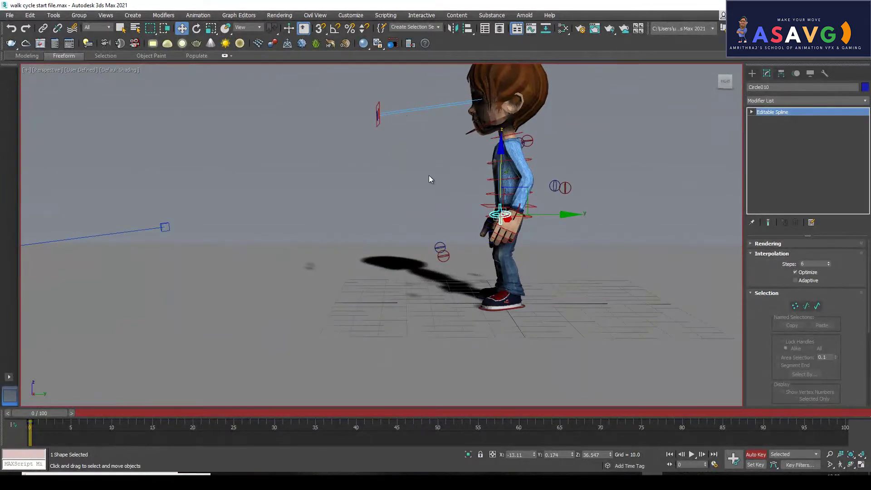
- Select the whole character rig and advance the timeline to frame 6
left_click_drag(340, 82, 633, 363)
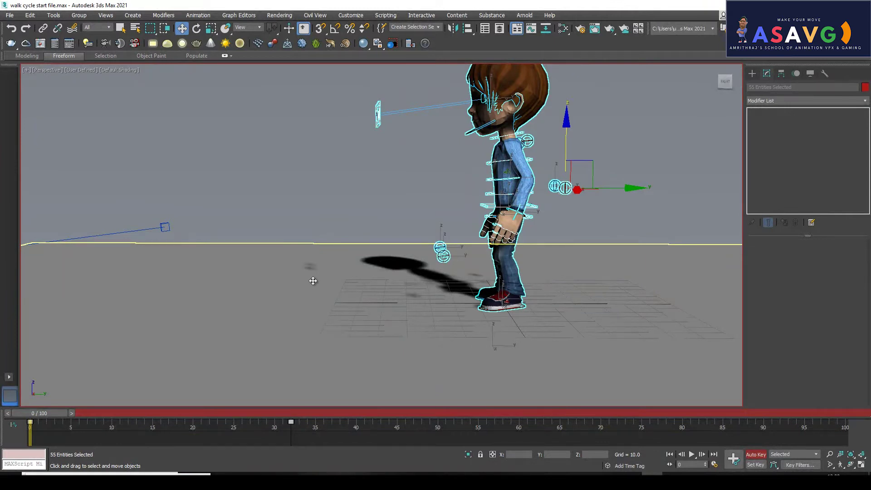
left_click_drag(312, 171, 630, 368, "ctrl")
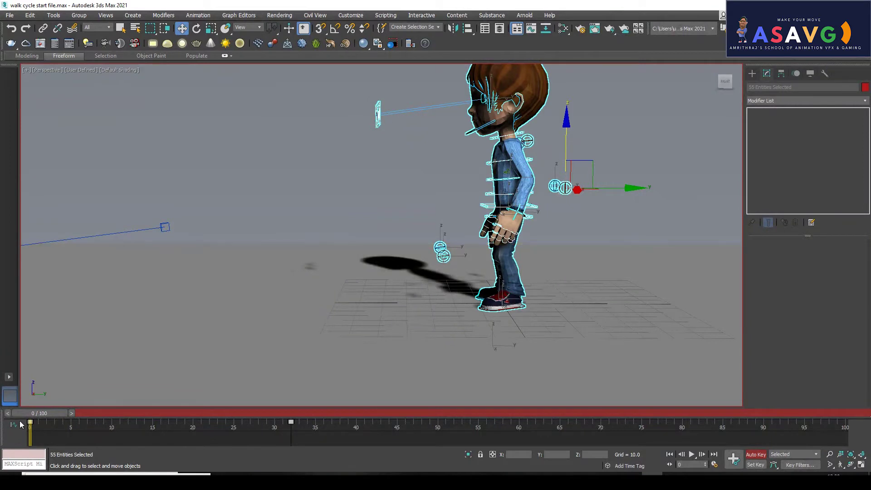
left_click_drag(42, 415, 85, 415)
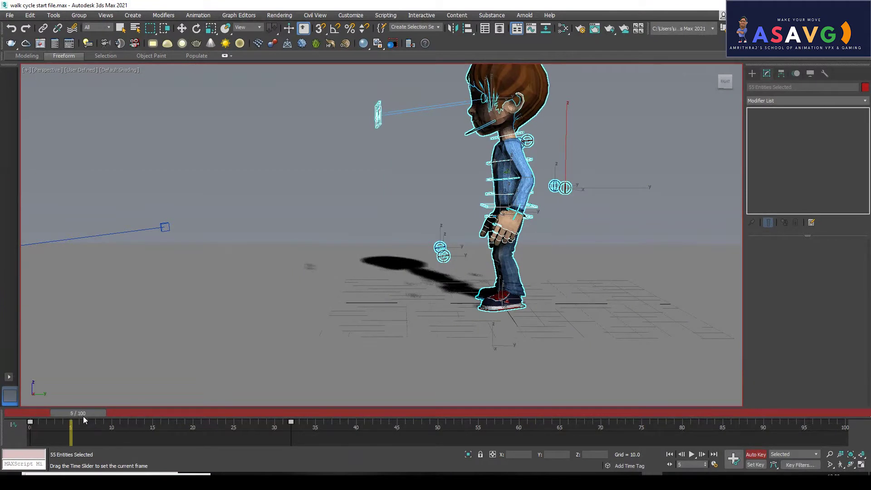
key("w")
- Lower the rectangular waist control by about 9.8 on Z at frame 6 to bend the knees
left_click(626, 248)
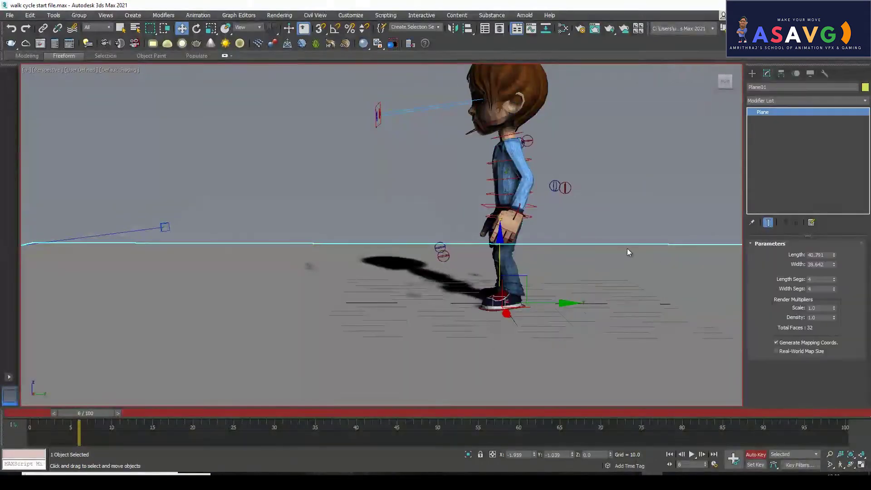
left_click(484, 206)
middle_click_drag(458, 218, 464, 219, "alt")
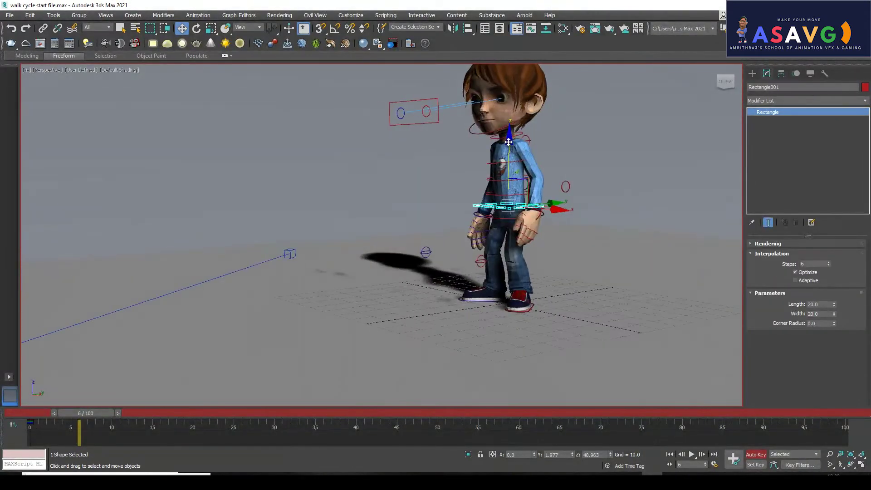
left_click_drag(509, 140, 508, 163)
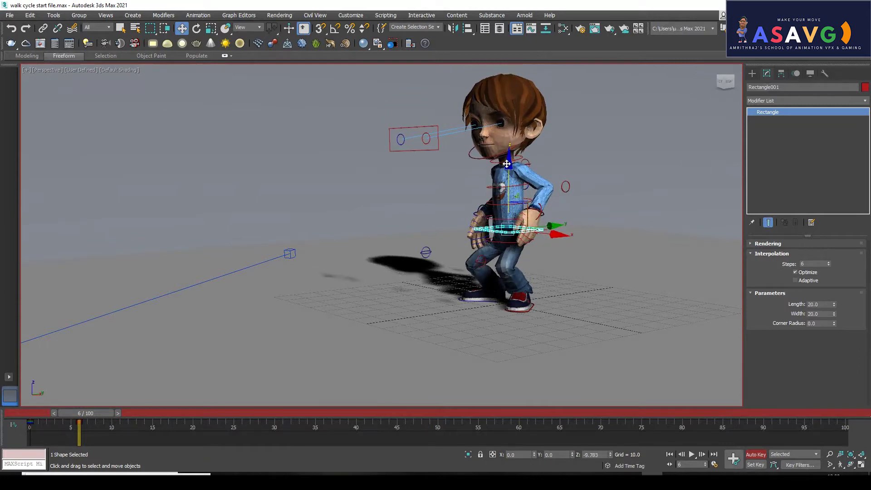
- Rotate the waist control to lean the torso forward over the bent knees
middle_click_drag(403, 257, 446, 257, "alt")
key("e")
left_click_drag(519, 208, 555, 260)
middle_click_drag(555, 259, 457, 260, "alt")
- Raise the red wrist control and move it outward so the arm bends away from the body
scroll(503, 259, "up", 4)
key("w")
left_click(514, 209)
middle_click_drag(503, 222, 520, 228, "alt")
left_click_drag(507, 184, 508, 177)
middle_click_drag(508, 177, 535, 275, "alt")
key("e")
left_click_drag(534, 255, 549, 248)
key("w")
left_click_drag(523, 197, 548, 197)
mouse_move(531, 169)
left_mouse_down()
mouse_move(532, 185)
mouse_move(533, 177)
left_mouse_up()
- Move the red elbow control outward and up to about X 20.9, Y 23.1, Z 56.9
middle_click_drag(533, 178, 525, 200, "alt")
left_click(563, 181)
left_click_drag(562, 181, 495, 148)
middle_click_drag(495, 148, 565, 163, "alt")
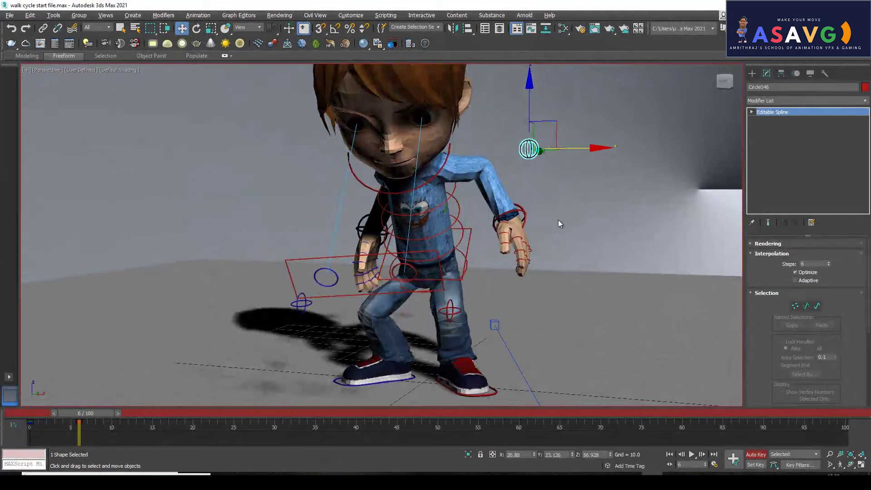
middle_click_drag(558, 220, 554, 207, "alt")
- Raise the blue wrist control to about Z 39.6 and move it outward to about X -20.3
middle_click_drag(365, 228, 433, 242, "alt")
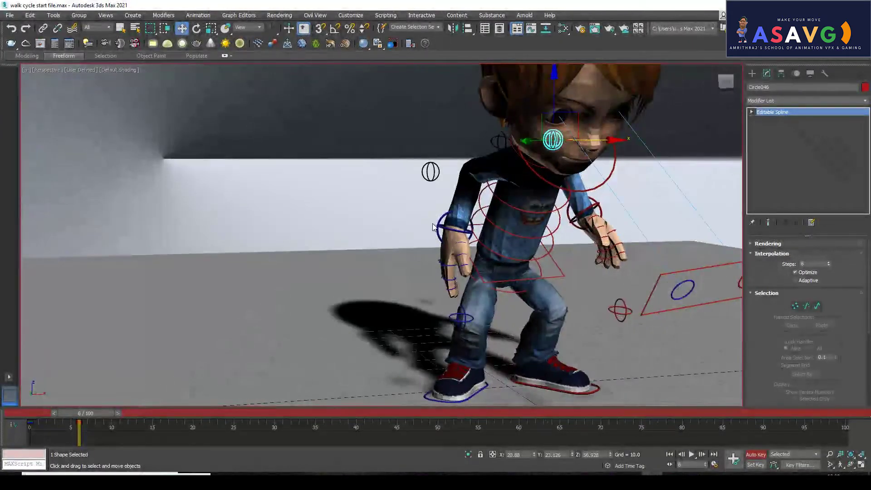
left_click(433, 227)
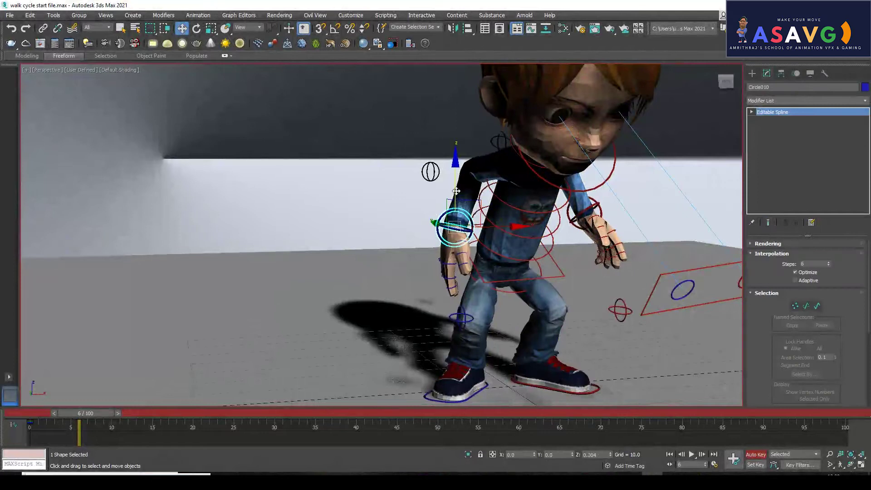
left_click_drag(455, 191, 456, 178)
middle_click_drag(517, 202, 503, 202, "alt")
left_click_drag(525, 214, 487, 214)
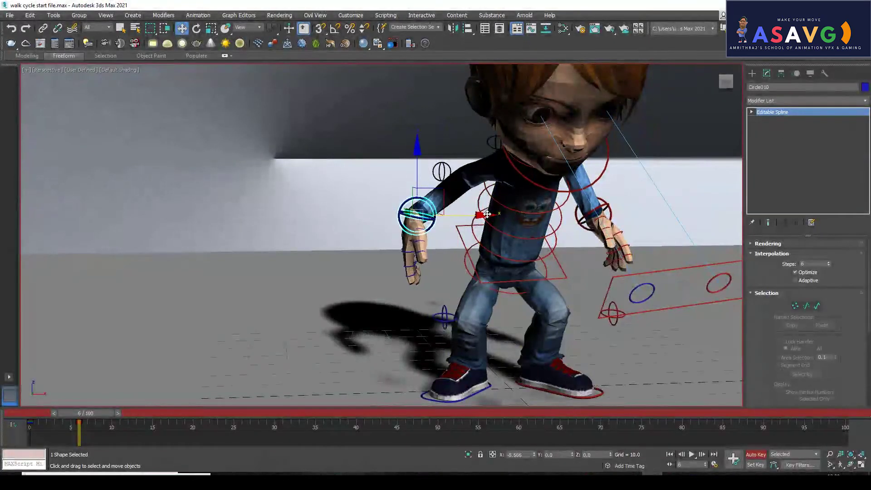
- Move the blue elbow control outward and up to about X -36.7, Y 20.5, Z 54.2
middle_click_drag(352, 217, 507, 214, "alt")
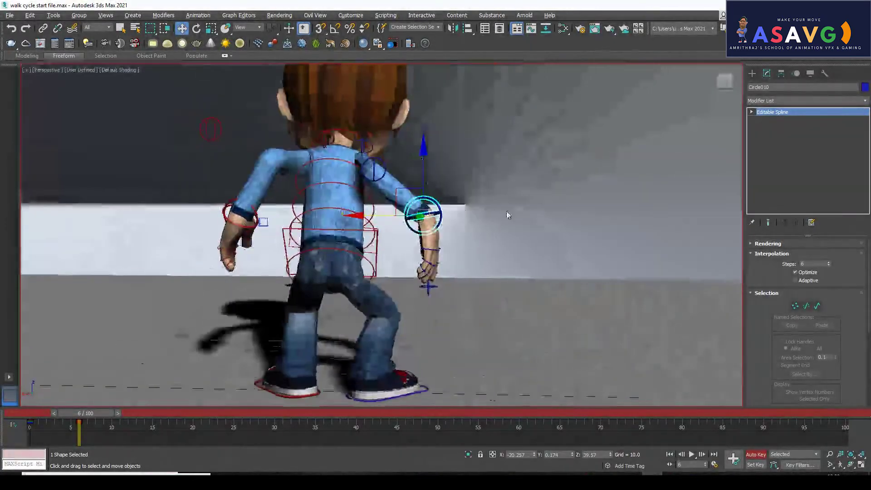
left_click(372, 172)
left_click_drag(373, 171, 498, 145)
- Select the whole character rig and remove its key at frame 32
middle_click_drag(509, 200, 361, 235, "alt")
scroll(361, 235, "down", 5)
middle_click_drag(532, 257, 399, 245)
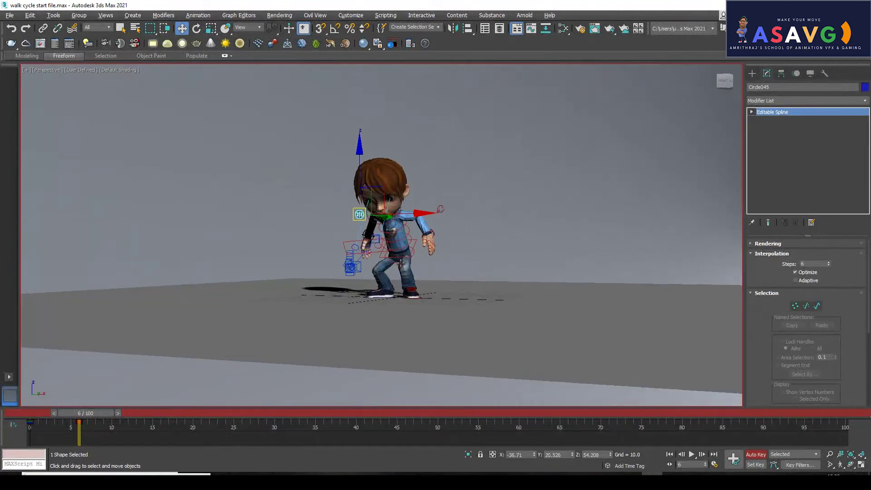
left_click_drag(316, 156, 485, 333)
left_click(163, 341, "alt")
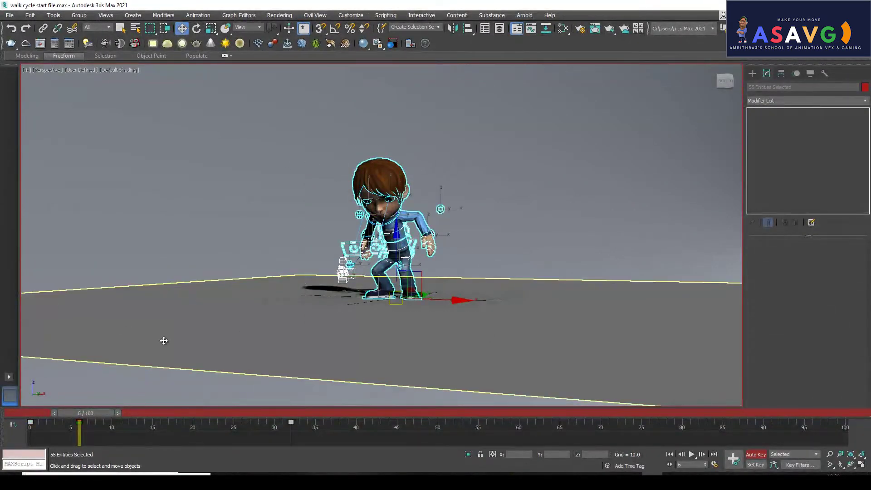
left_click_drag(72, 414, 272, 440)
key("w")
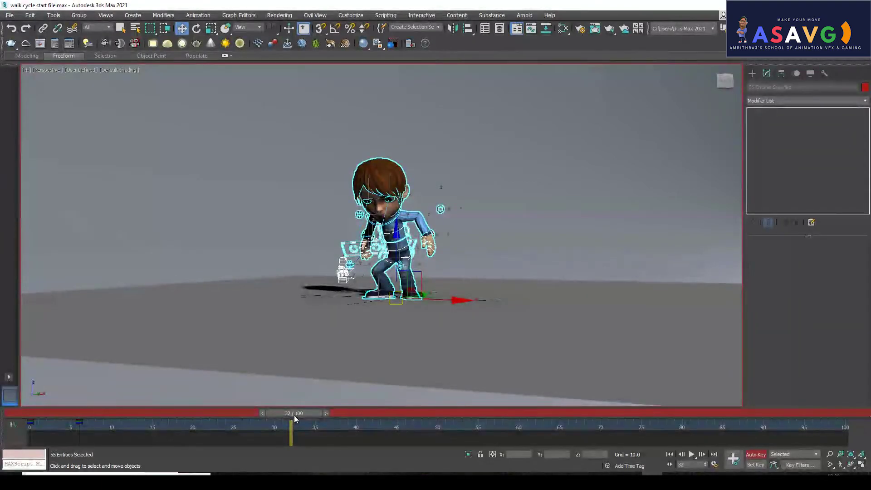
- Scrub between frames 0 and 7 and examine the crouched pose from the side
left_click_drag(293, 422, 30, 423)
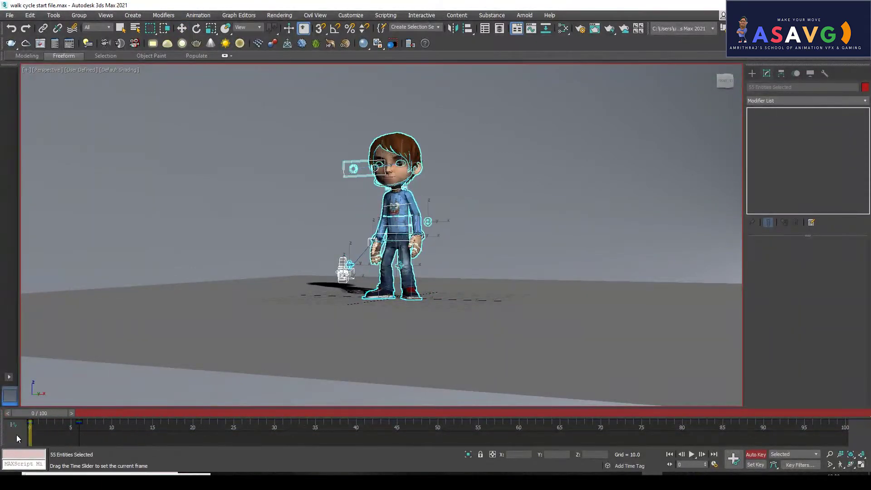
mouse_move(102, 447)
left_mouse_down()
mouse_move(33, 451)
mouse_move(96, 452)
left_mouse_up()
key("w")
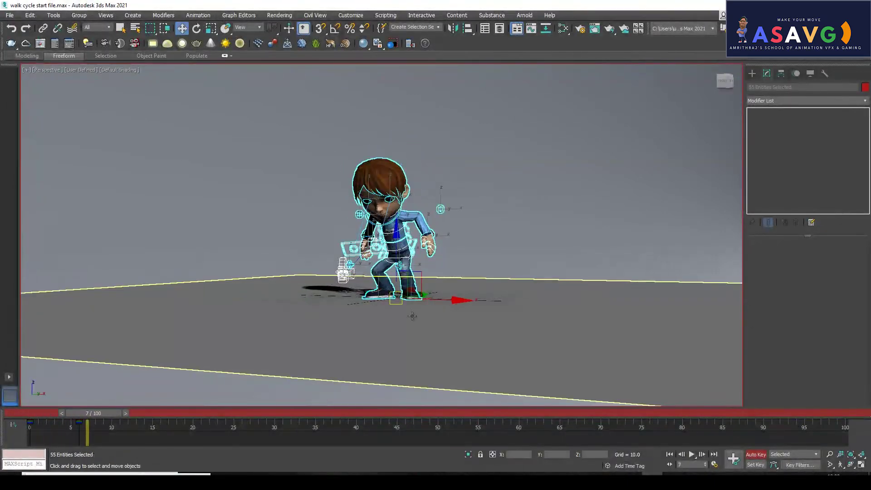
middle_click_drag(411, 316, 408, 294, "alt")
scroll(408, 294, "up", 3)
middle_click_drag(452, 253, 402, 249, "alt")
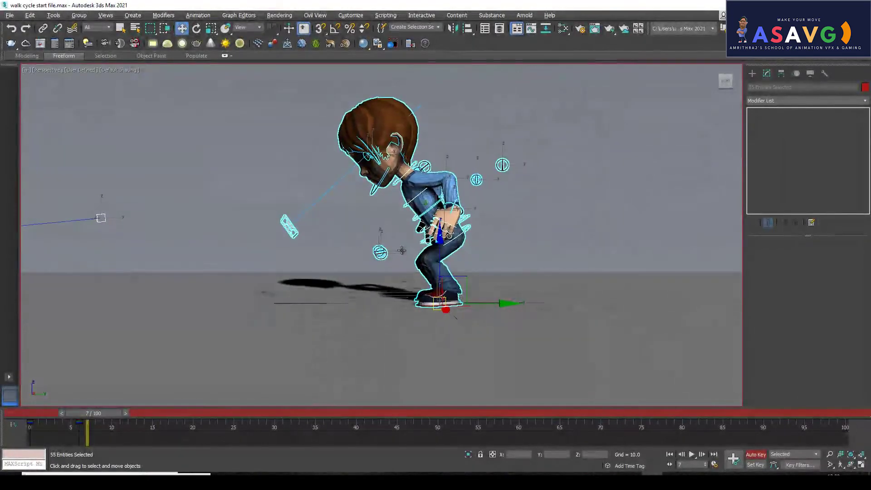
- Select the character rig, key the crouched pose at frame 20, and return to frame 6
left_click(508, 215)
left_click_drag(291, 113, 536, 274)
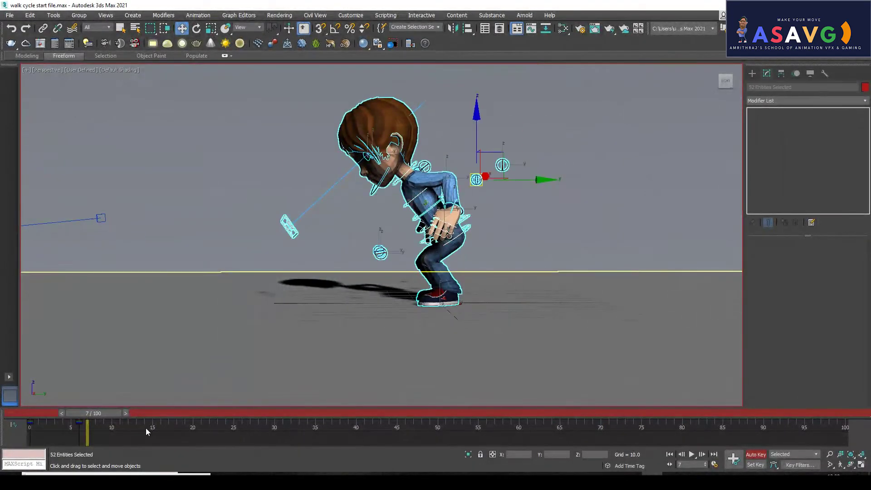
left_click_drag(87, 414, 123, 424)
left_click(79, 423)
- Select only the rectangular waist control and lower it slightly on Z at frame 6
left_click(494, 240)
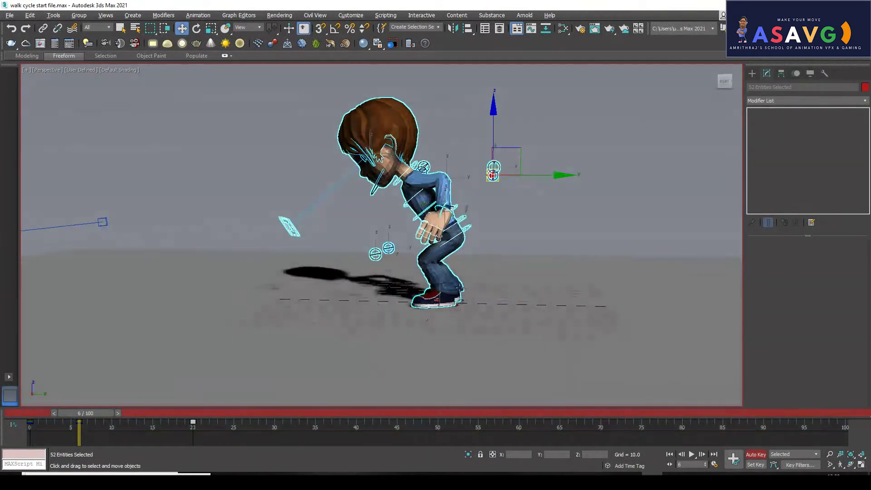
left_click(468, 231)
middle_click_drag(468, 231, 440, 182, "alt")
left_click_drag(442, 182, 443, 192)
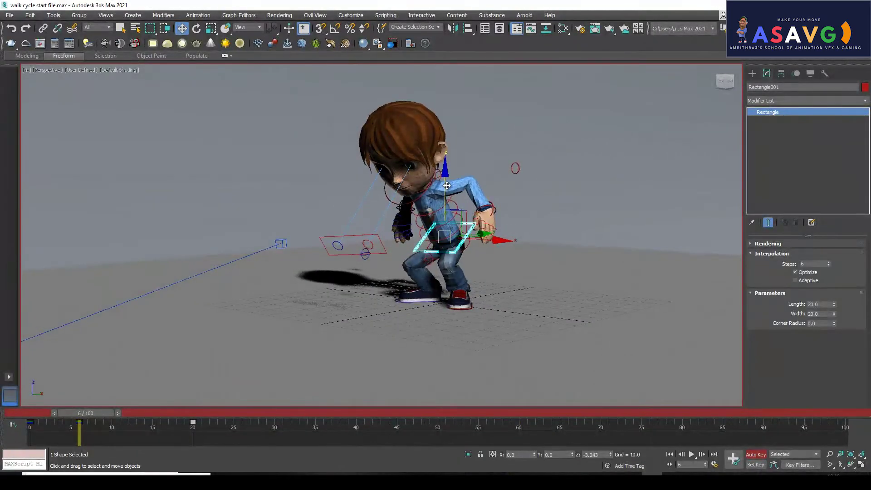
- Raise the left and right wrist controls slightly on Z at frame 6
left_click(489, 210)
middle_click_drag(490, 209, 381, 210, "alt")
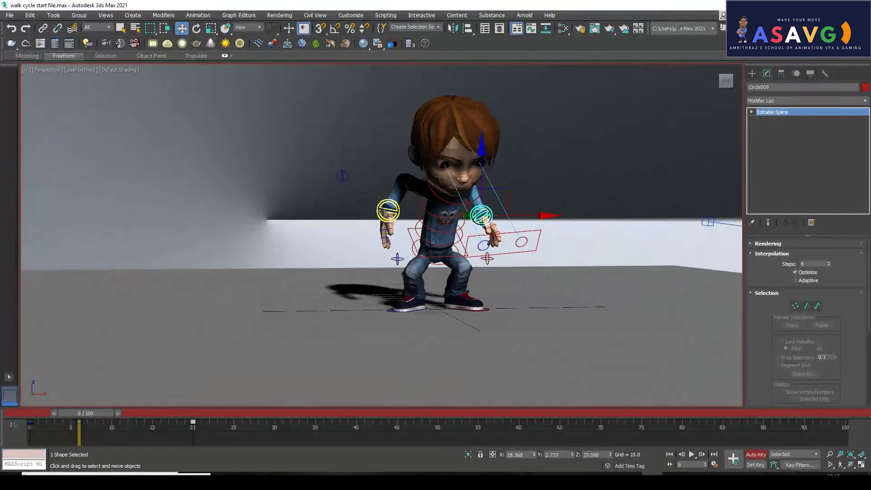
left_click_drag(389, 189, 389, 185)
middle_click_drag(457, 299, 367, 294, "alt")
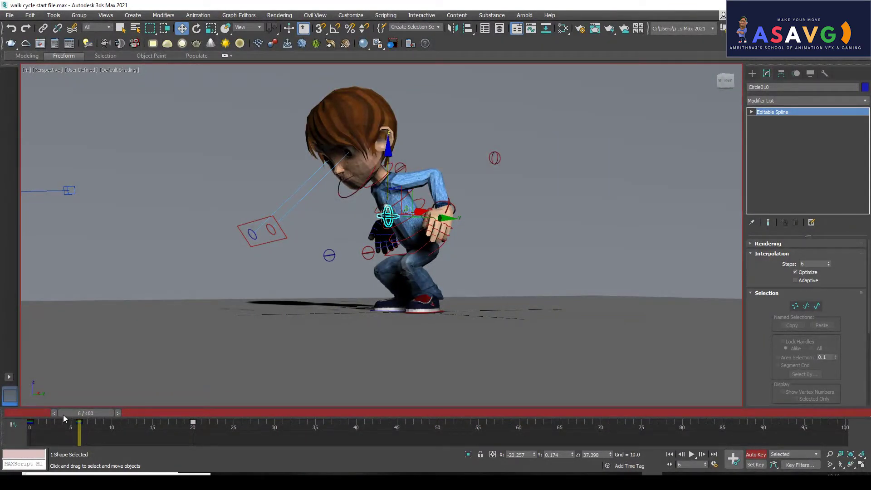
left_click_drag(389, 150, 388, 143)
left_click(449, 206)
left_click_drag(443, 145, 447, 138)
- Remove the rectangular waist control's key at frame 6, clear the selection, and scrub to frame 12
left_click(400, 255)
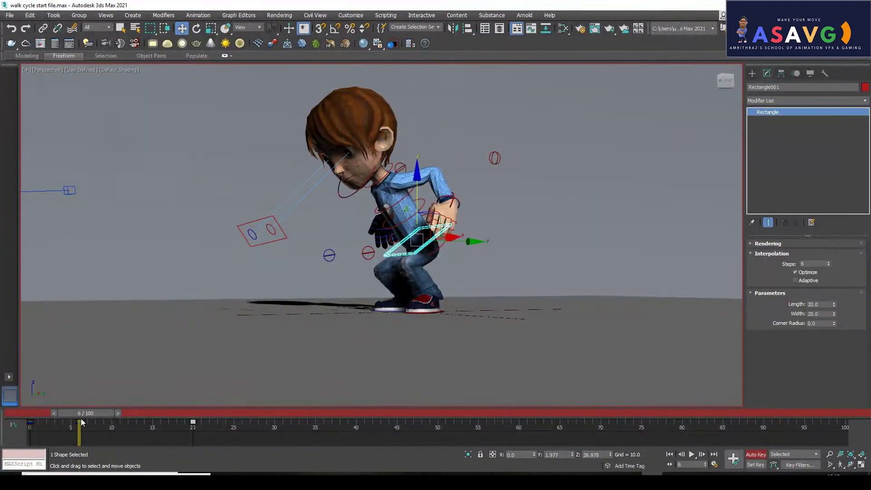
left_click(81, 422)
key("Delete")
key("ctrl+d")
left_click_drag(82, 414, 129, 412)
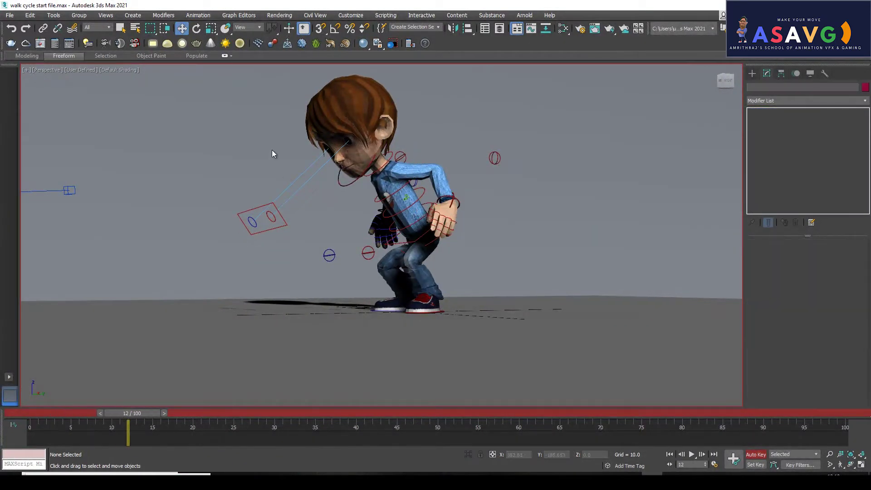
- Select the whole character rig with its controls and return to frame 6
left_click_drag(272, 150, 502, 337)
left_click_drag(145, 412, 91, 420)
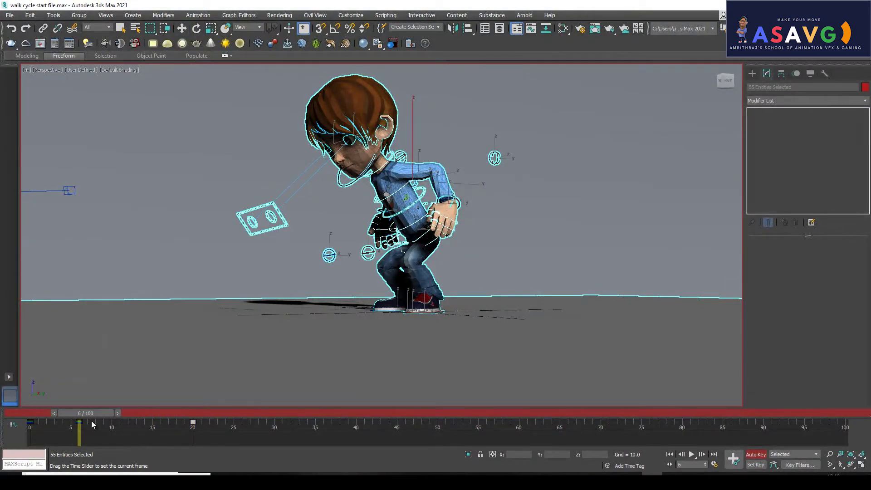
key("w")
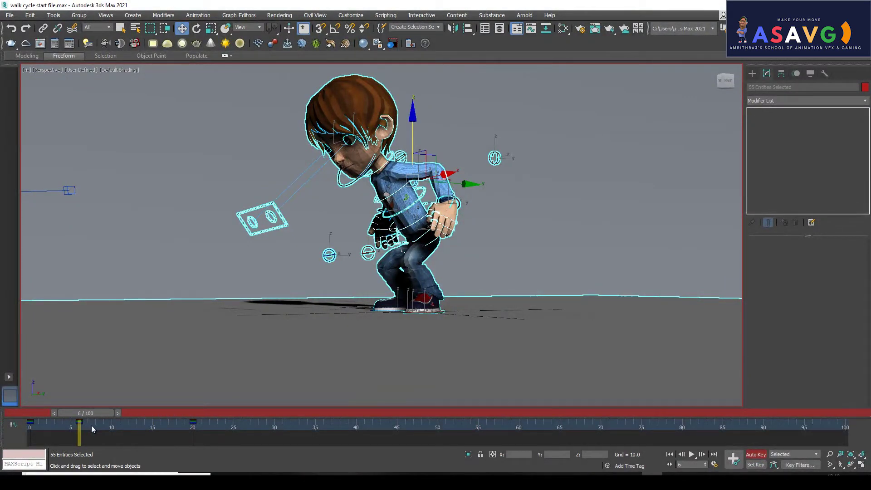
left_click_drag(191, 89, 534, 337)
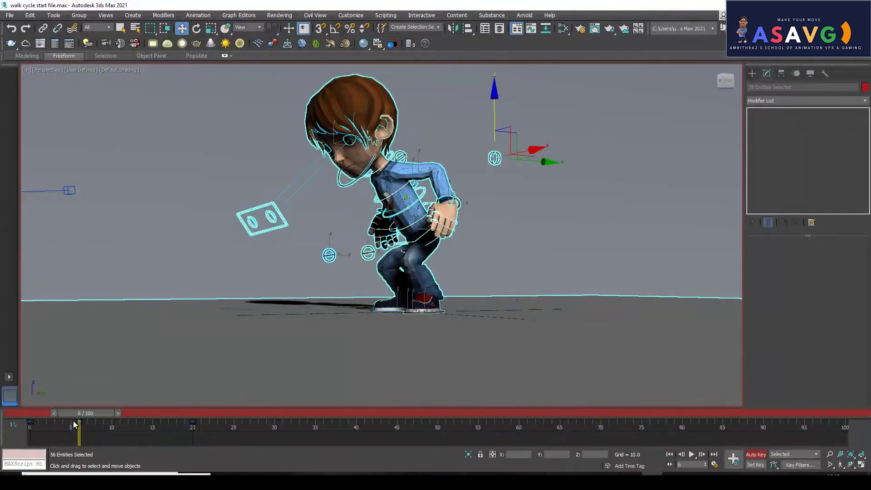
- Lower only the rectangular waist control about 2.3 units on Z at frame 6
left_click(570, 260)
mouse_move(390, 247)
middle_mouse_down("alt")
mouse_move(452, 249)
mouse_move(391, 239)
middle_mouse_up("alt")
left_click(497, 256)
key("z")
scroll(497, 256, "down", 3)
left_click_drag(385, 170, 385, 190)
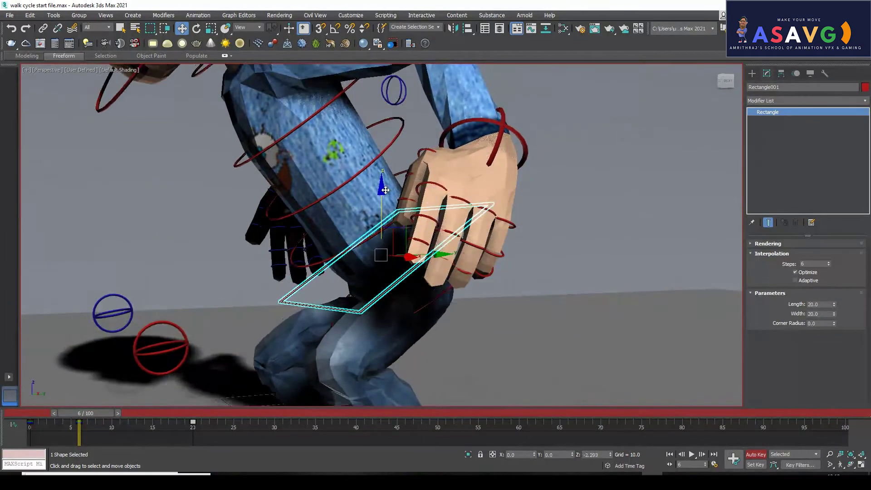
scroll(521, 247, "down", 4)
middle_click_drag(527, 249, 552, 271, "alt")
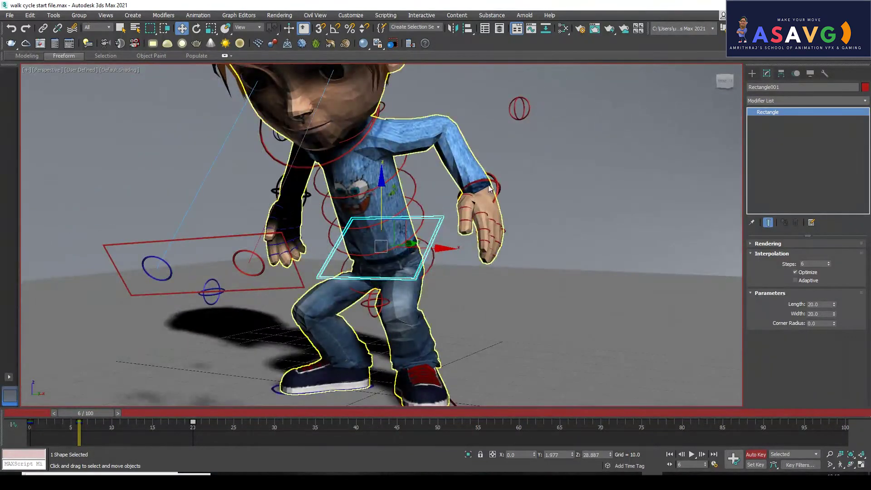
- Undo the waist control's lowering at frame 6 and the selection changes around it
left_click(489, 188)
scroll(488, 190, "down", 2)
scroll(447, 231, "down", 3)
middle_click_drag(436, 254, 441, 253)
key("ctrl+z")
key("ctrl+z")
key("ctrl+z")
key("ctrl+z")
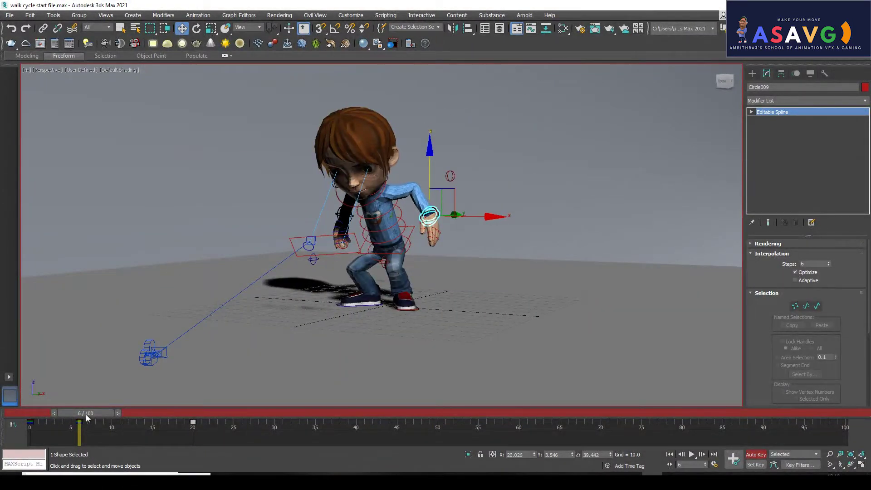
- Go to frame 20, lower the waist control to Z 29.909, and scrub the preceding frames to check the settle
mouse_move(78, 417)
left_mouse_down()
mouse_move(156, 418)
mouse_move(88, 423)
left_mouse_up()
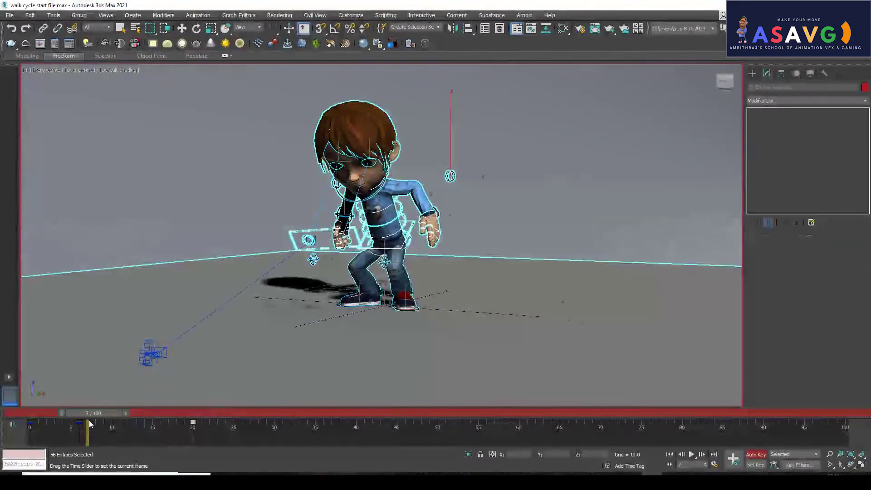
key("w")
scroll(367, 264, "up", 5)
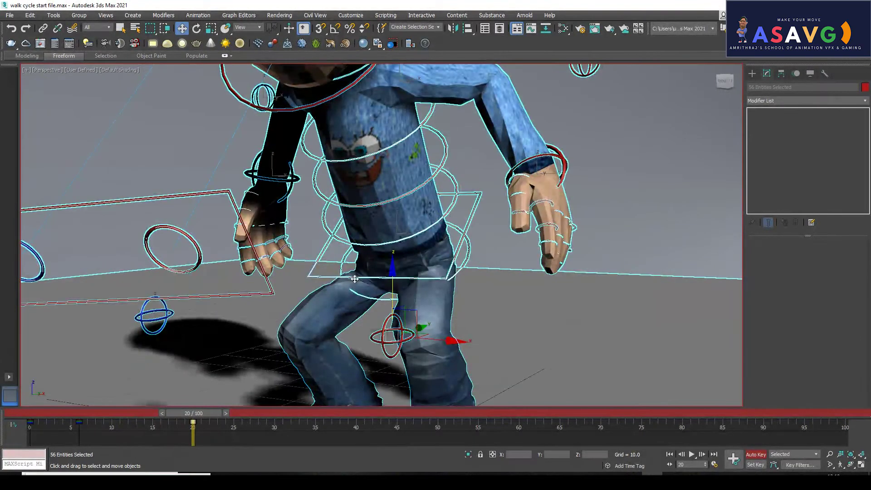
left_click(354, 279)
scroll(354, 278, "down", 8)
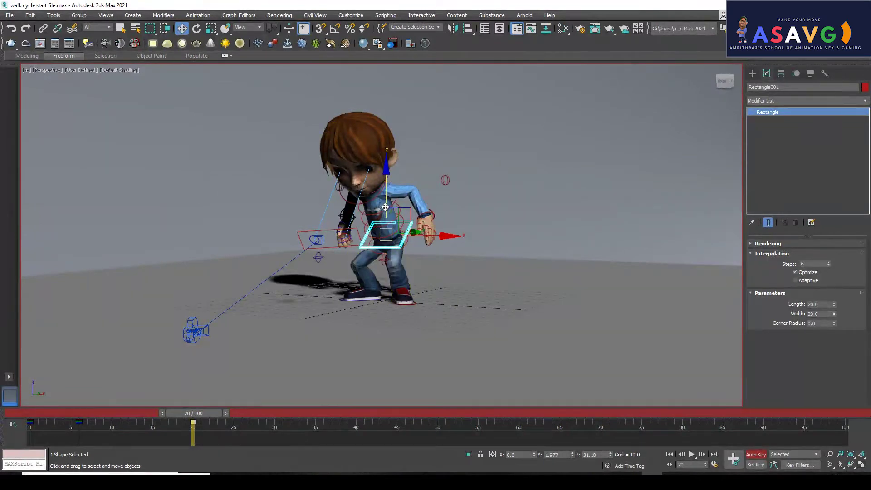
left_click_drag(385, 206, 385, 209)
left_click_drag(172, 413, 189, 423)
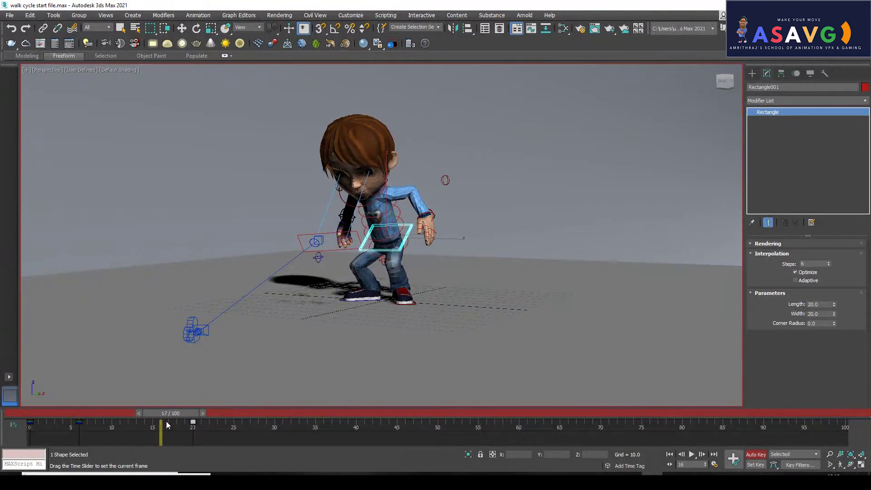
- Adjust the left wrist control's height at frame 20, checking it against the preceding frames
scroll(440, 238, "up", 3)
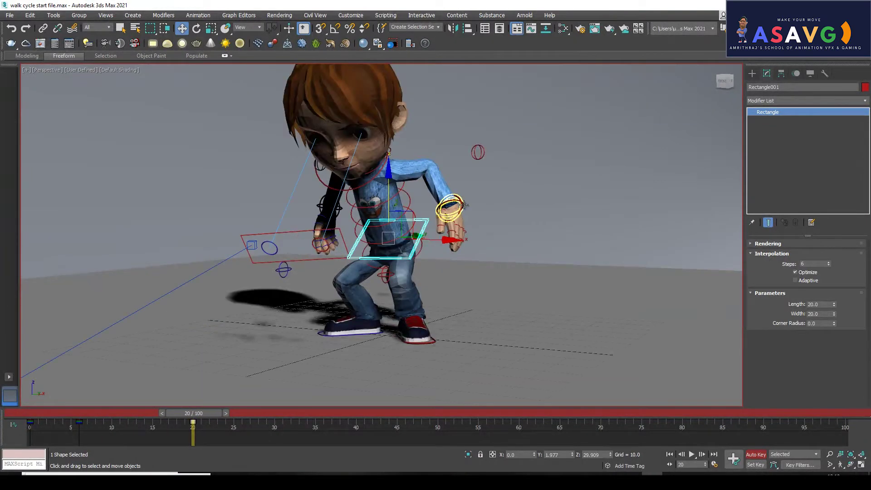
left_click(450, 200)
left_click_drag(451, 196, 451, 192)
left_click_drag(174, 424, 193, 437)
key("w")
left_click_drag(444, 147, 444, 158)
left_click_drag(178, 417, 193, 428)
key("w")
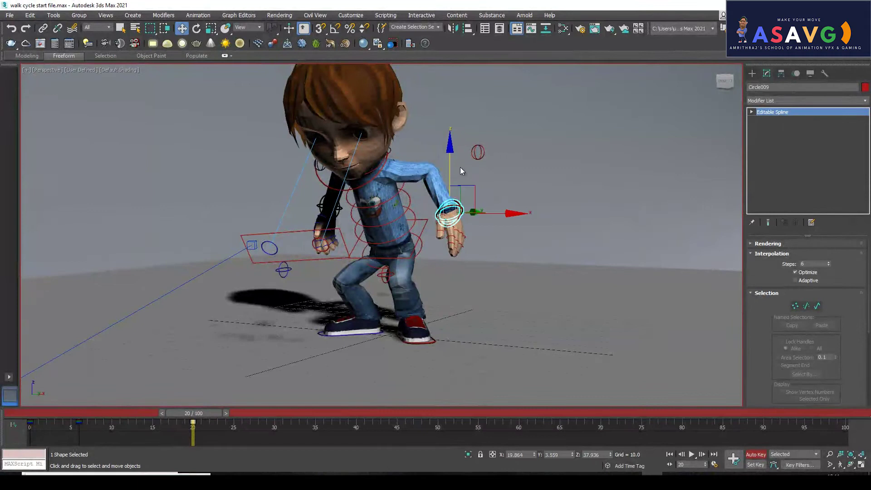
- Raise the left wrist control at frame 20, select the left elbow control, and scrub the hold to check the arm
left_click_drag(451, 161, 476, 131)
left_click(477, 161)
left_click_drag(159, 414, 141, 427)
left_click_drag(225, 438, 192, 438)
key("w")
- At frame 20, raise the right wrist control to Z 42.185 and the right elbow control to Z 58.718
middle_click_drag(290, 252, 372, 232, "alt")
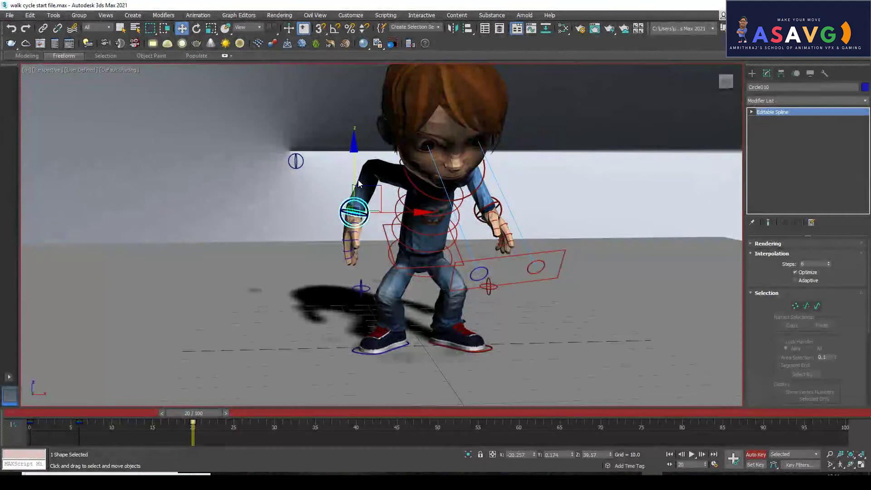
left_click_drag(354, 177, 356, 164)
middle_click_drag(345, 175, 274, 183, "alt")
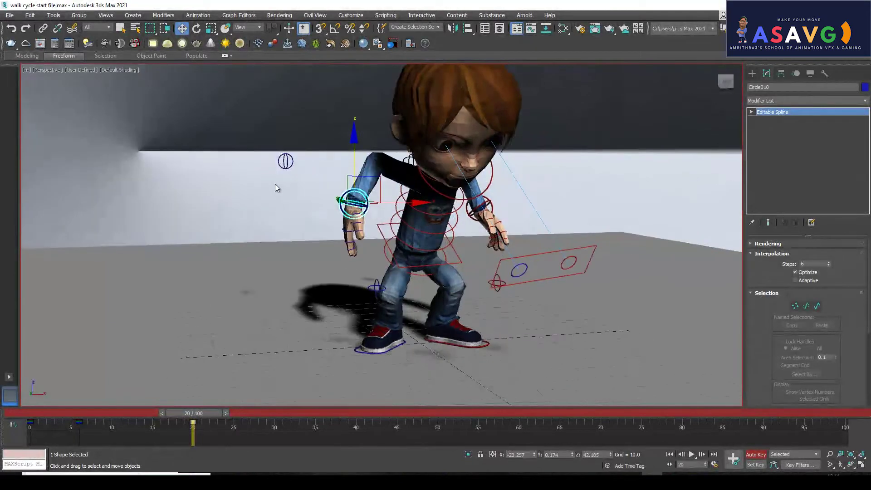
left_click_drag(284, 140, 284, 124)
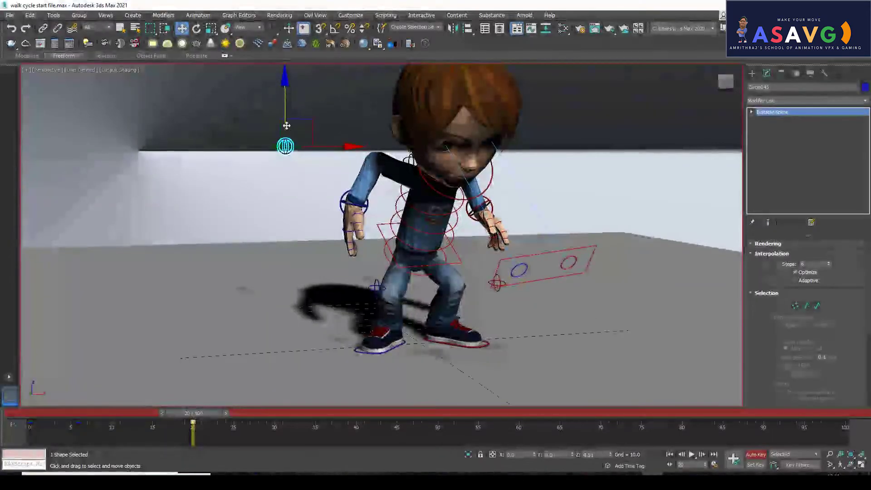
middle_click_drag(426, 230, 294, 261, "alt")
scroll(353, 231, "down", 3)
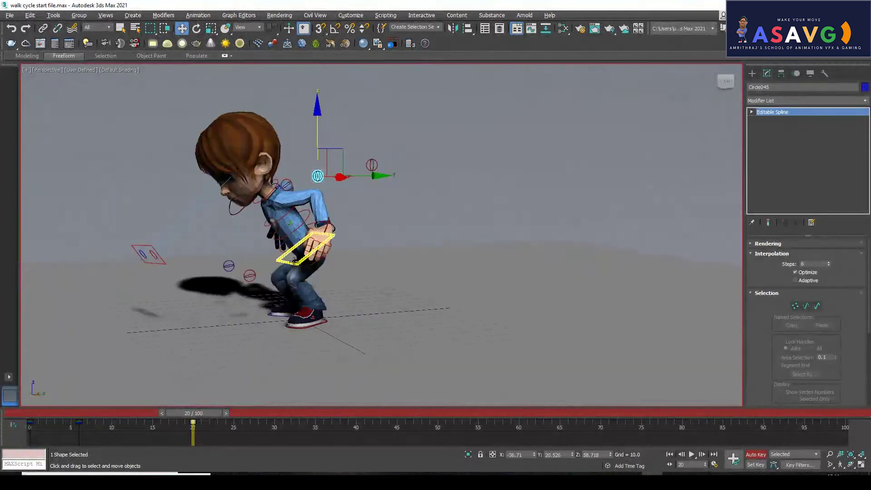
- Scrub back through frames 6 and 4 and examine the crouched pose and hands from the front and side
left_click_drag(184, 412, 74, 438)
middle_click_drag(249, 336, 470, 213, "alt")
scroll(482, 238, "up", 6)
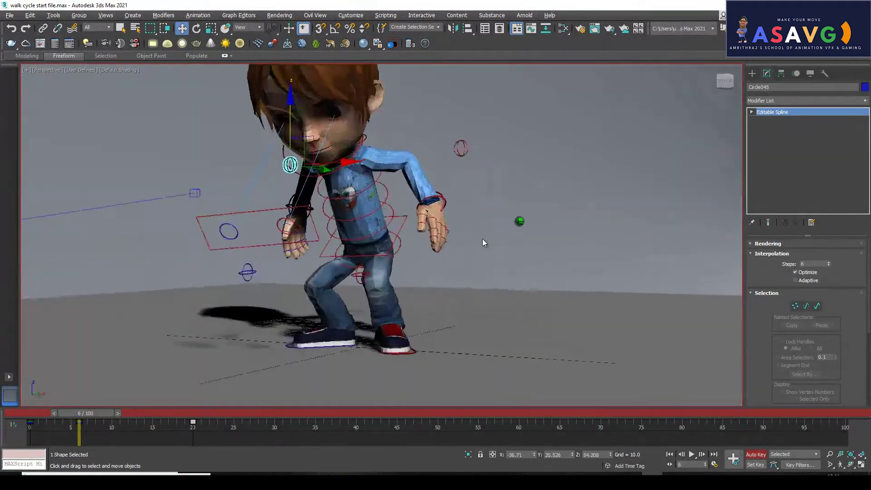
left_click(449, 188)
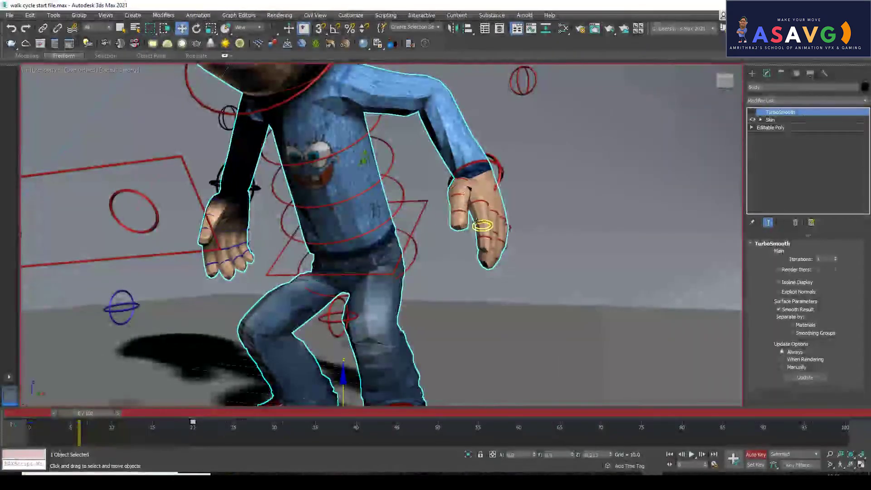
left_click(611, 254)
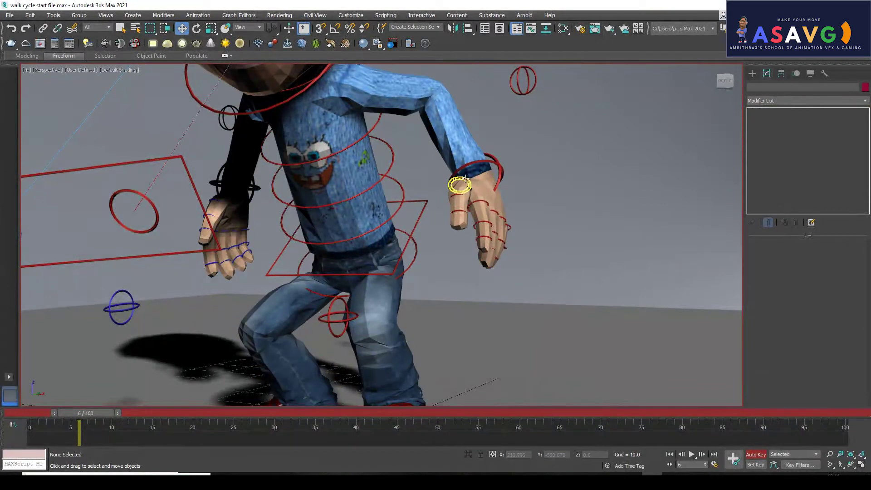
left_click(466, 178)
scroll(446, 275, "down", 3)
middle_click_drag(446, 275, 347, 266, "alt")
scroll(348, 266, "down", 4)
mouse_move(85, 416)
left_mouse_down()
mouse_move(57, 416)
mouse_move(202, 416)
mouse_move(52, 415)
mouse_move(83, 425)
mouse_move(54, 419)
mouse_move(76, 420)
left_mouse_up()
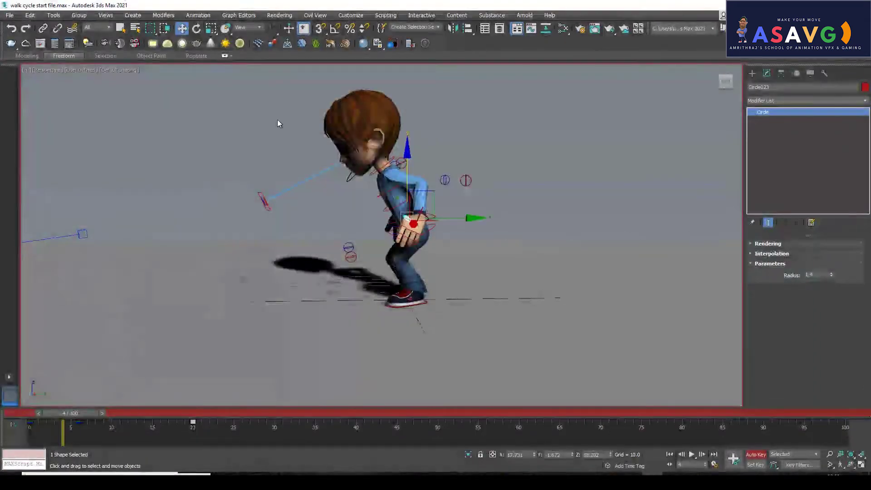
left_click_drag(515, 324, 515, 326)
- At frame 23, move the waist control forward to Y -4.791 and raise it to Z 40.022
mouse_move(64, 412)
left_mouse_down()
mouse_move(102, 414)
mouse_move(36, 414)
mouse_move(199, 441)
mouse_move(183, 437)
mouse_move(236, 431)
mouse_move(196, 428)
mouse_move(215, 431)
left_mouse_up()
middle_click_drag(474, 316, 461, 275, "alt")
left_click(392, 246)
middle_click_drag(392, 247, 454, 228)
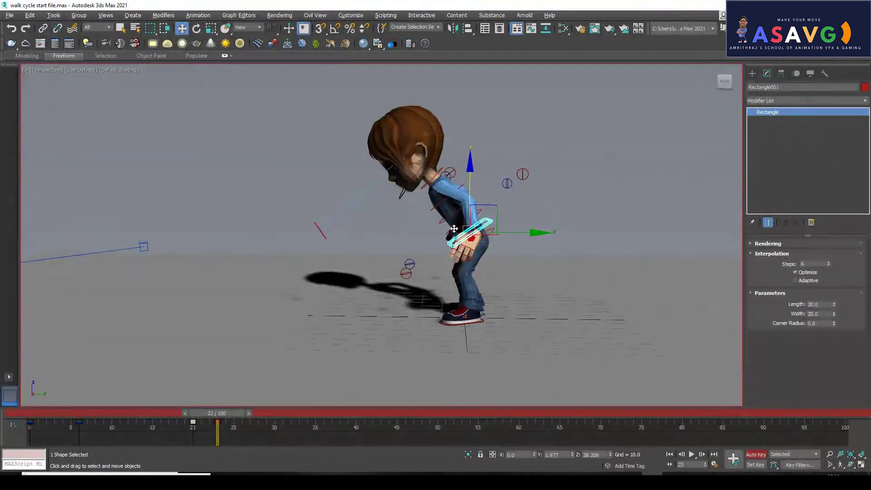
left_click_drag(541, 233, 509, 234)
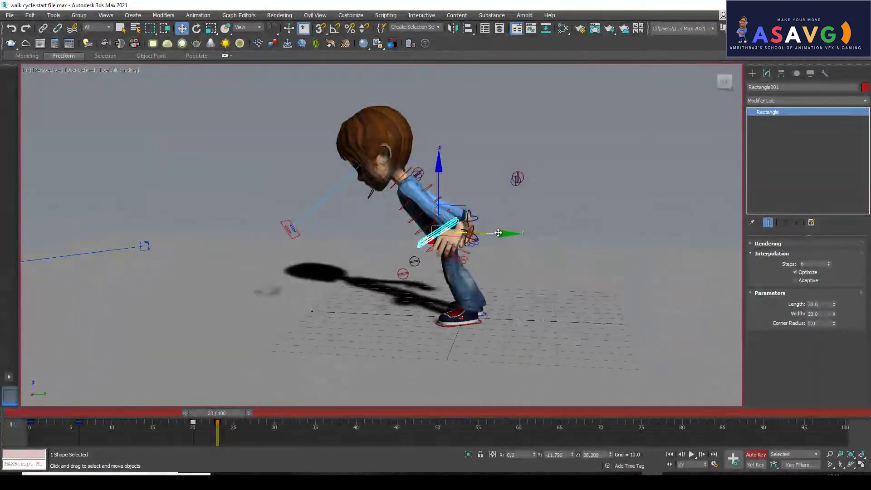
left_click_drag(498, 233, 514, 232)
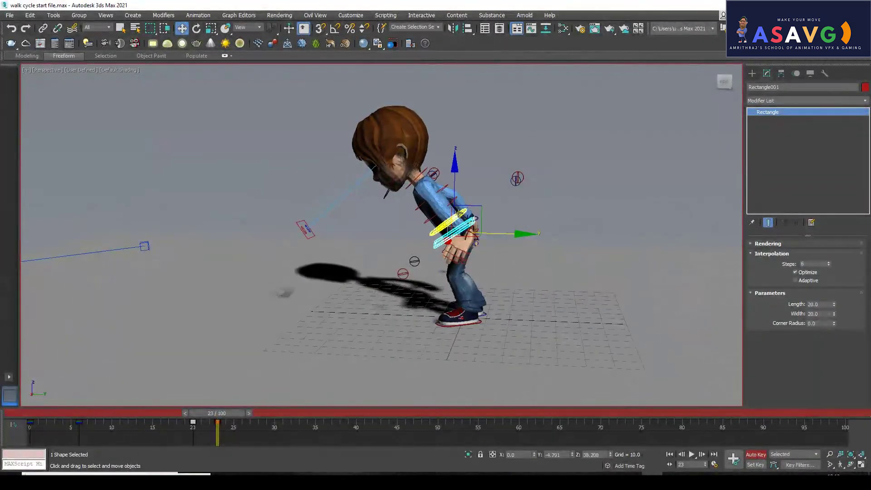
left_click_drag(454, 197, 455, 194)
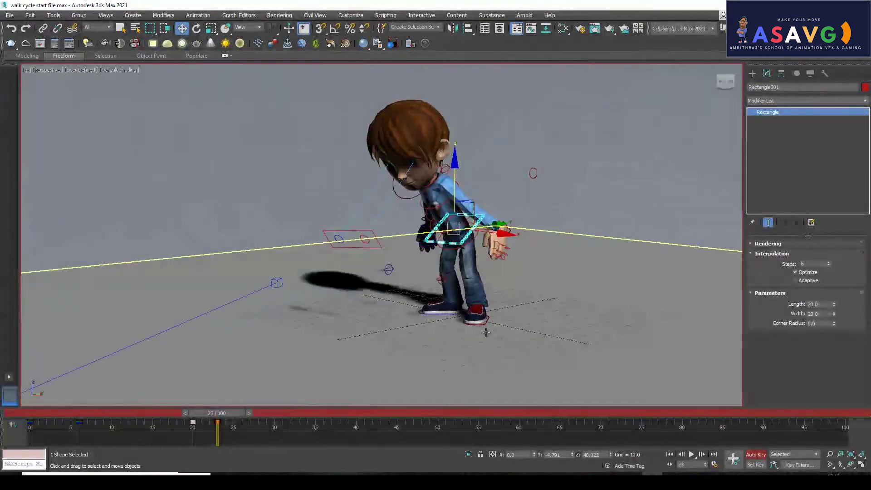
- At frame 23, raise the left wrist control to Z 48.445, then bring it forward on Y and shift it on X
middle_click_drag(486, 332, 382, 336, "alt")
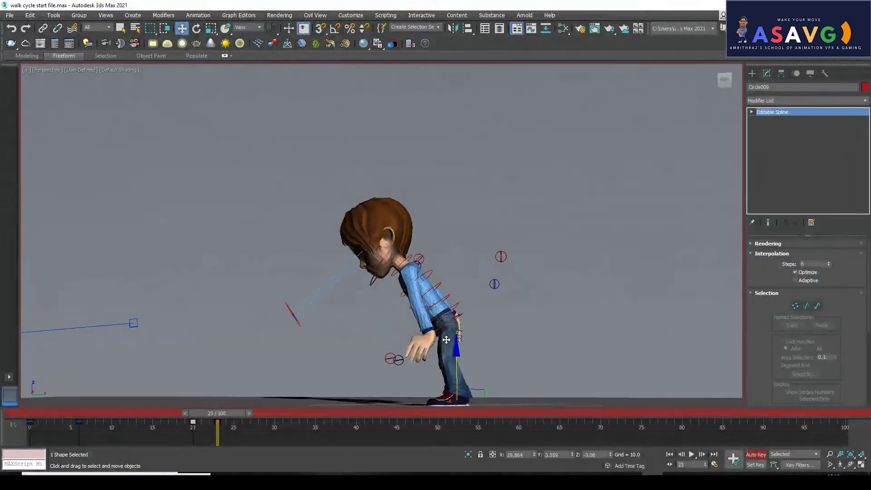
middle_click_drag(446, 340, 453, 306)
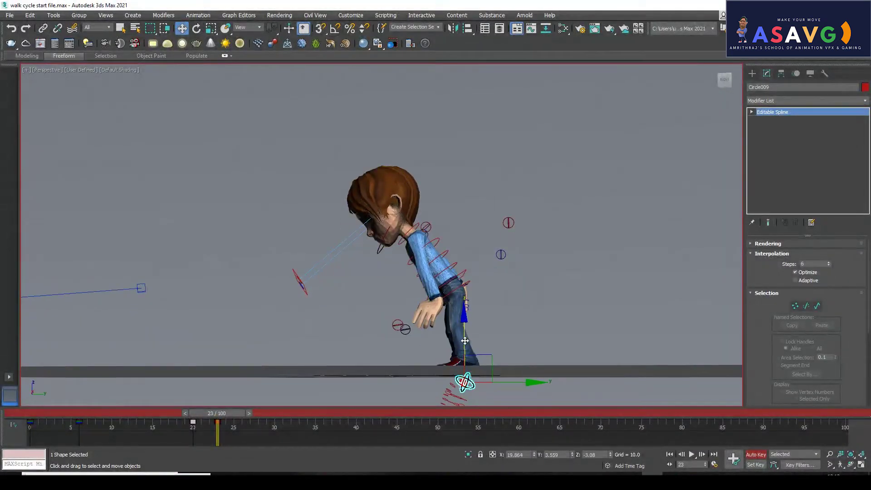
middle_click_drag(437, 220, 374, 226, "alt")
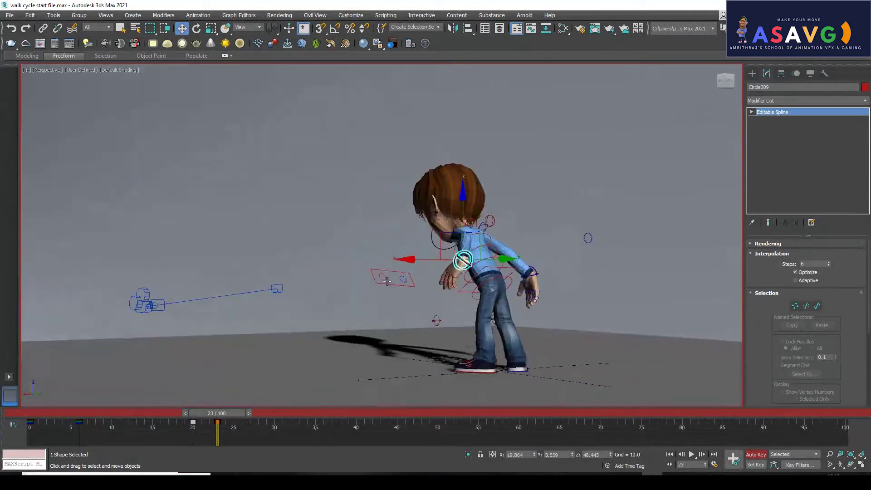
left_click_drag(459, 255, 393, 268)
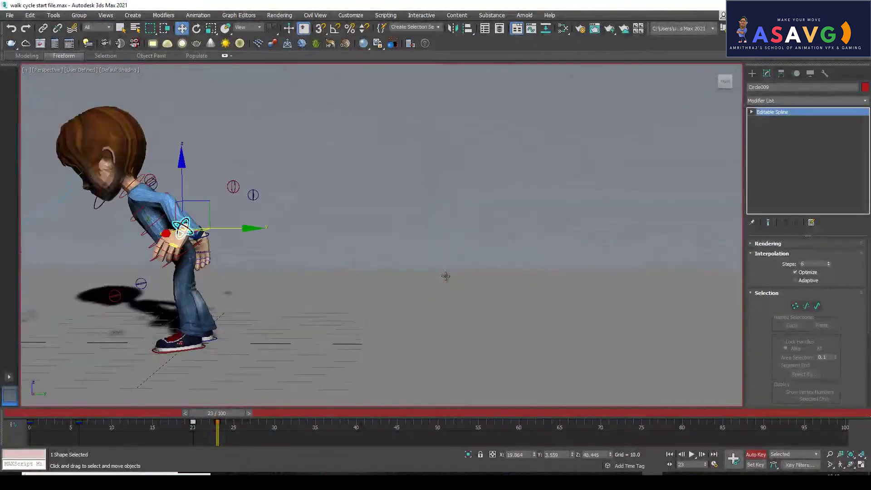
left_click_drag(254, 232, 202, 232)
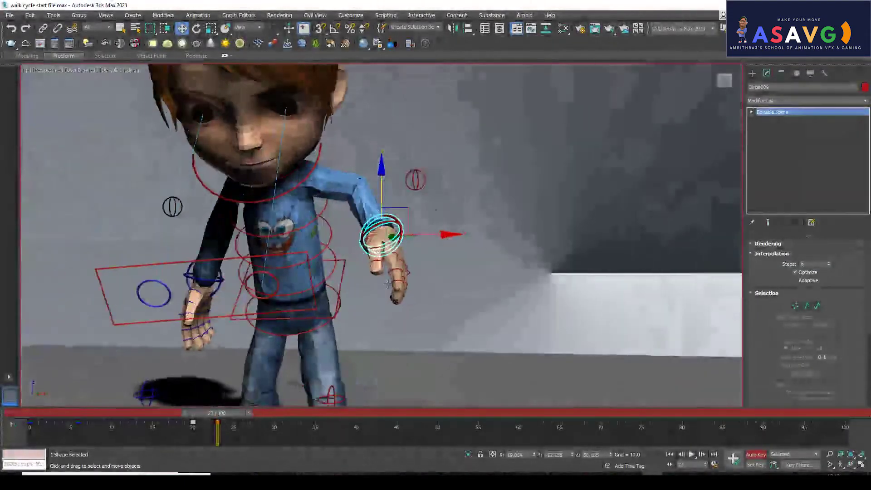
left_click_drag(464, 237, 439, 240)
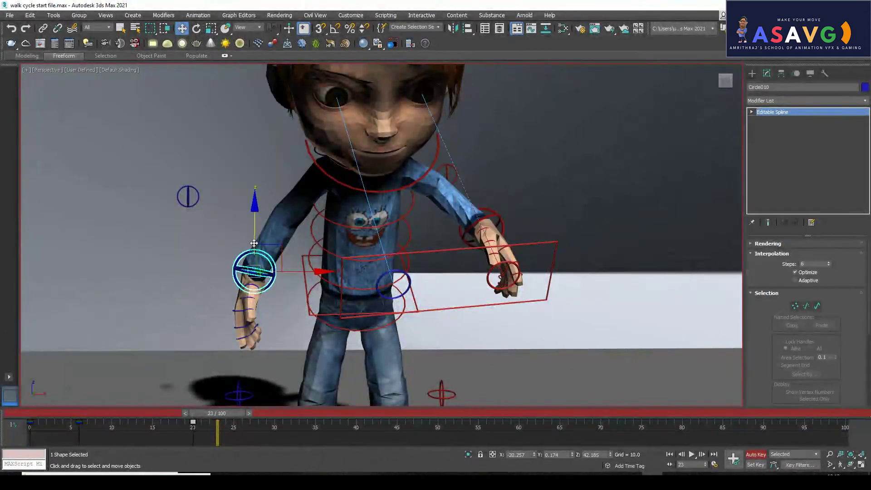
- At frame 23, raise the right wrist control to Z 50.242, bring it forward to Y -22.993 and rotate the hand outward
left_click_drag(254, 243, 254, 202)
left_click_drag(309, 232, 276, 235)
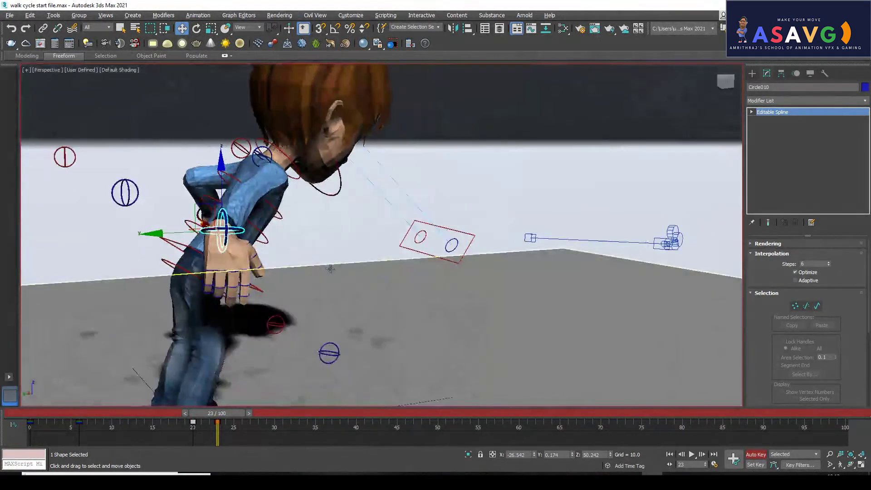
left_click_drag(164, 233, 213, 232)
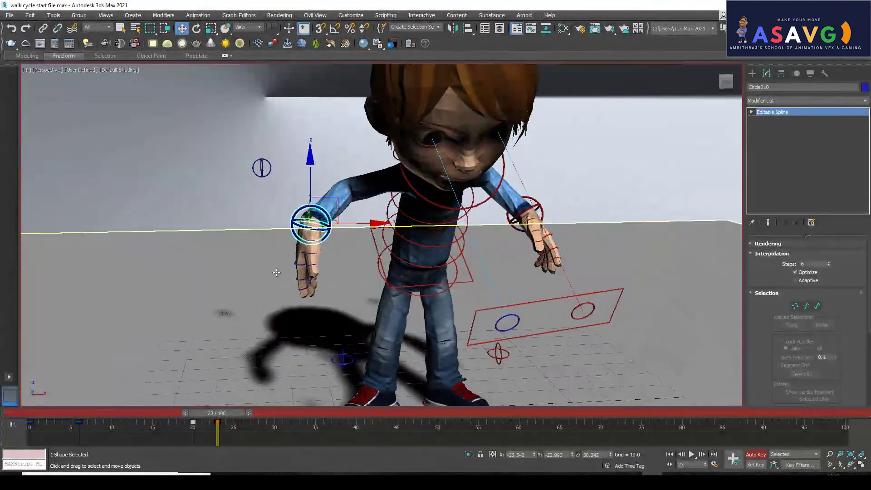
left_click_drag(297, 279, 301, 227)
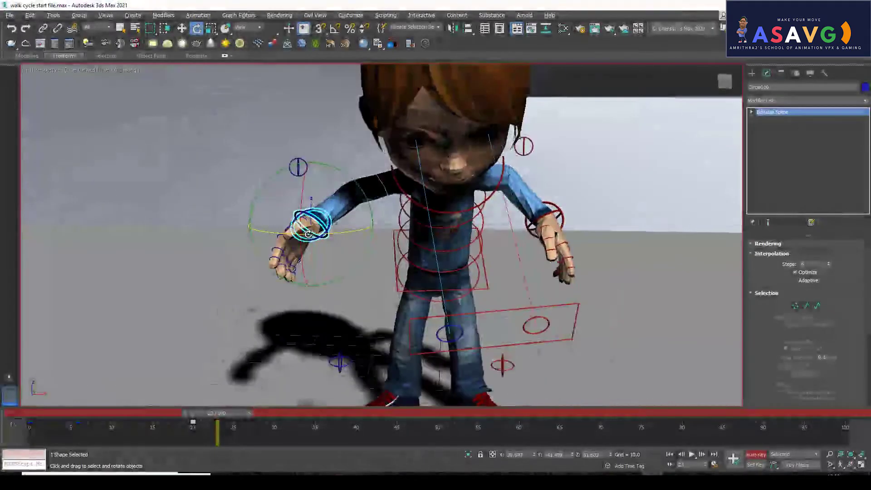
- At frame 23, lower the right wrist control to Z 44.491, set it at Y -19.487 and fine-tune its sideways position
key("w")
left_click_drag(352, 228, 387, 229)
middle_click_drag(388, 236, 365, 300, "alt")
scroll(347, 269, "down", 5)
scroll(415, 220, "up", 6)
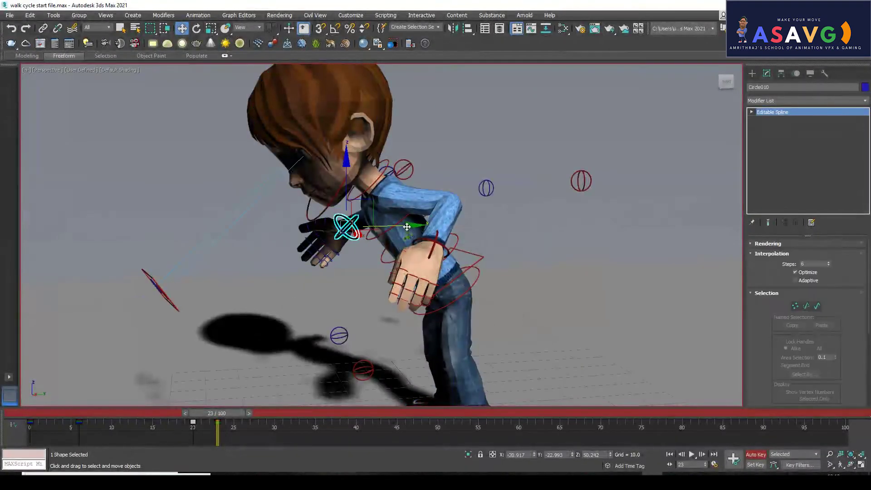
left_click_drag(357, 221, 360, 231)
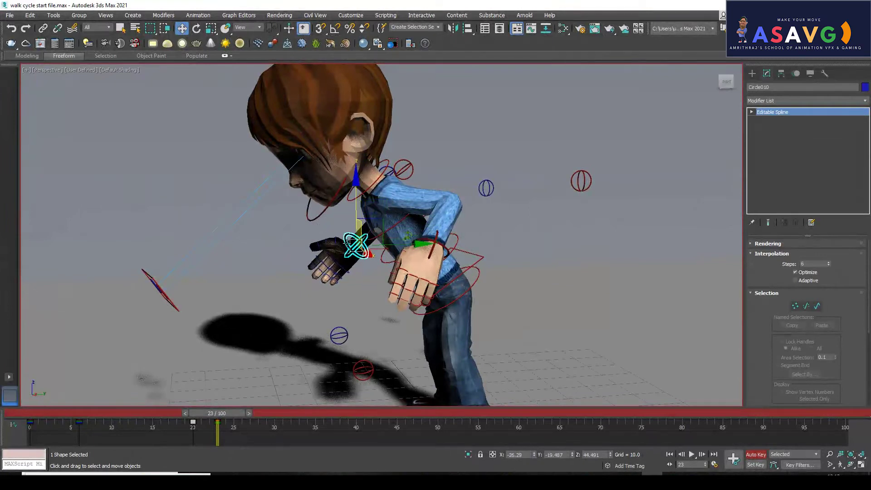
middle_click_drag(346, 243, 453, 248, "alt")
left_click_drag(394, 244, 403, 243)
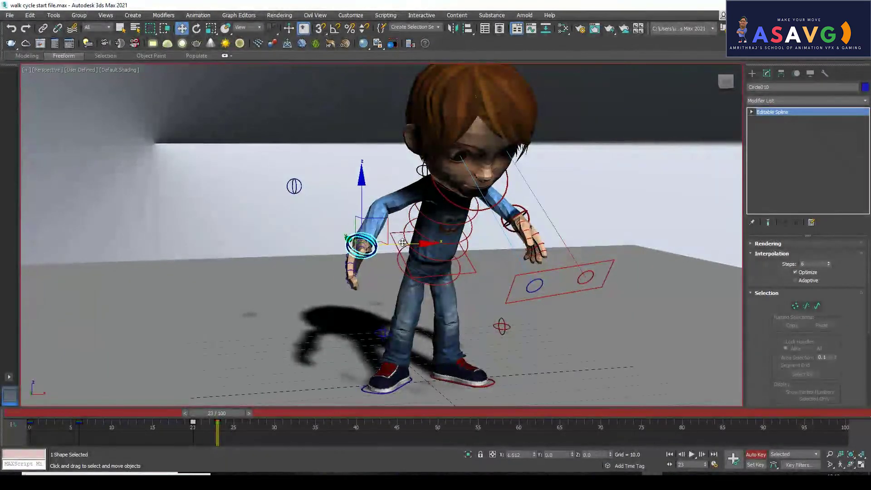
- At frame 23, lower the right elbow control behind the character to Z 41.209
middle_click_drag(402, 243, 388, 302, "alt")
mouse_move(213, 435)
left_mouse_down()
mouse_move(216, 414)
mouse_move(102, 433)
mouse_move(262, 437)
mouse_move(162, 429)
mouse_move(228, 425)
mouse_move(220, 433)
left_mouse_up()
key("w")
middle_click_drag(327, 308, 459, 286, "alt")
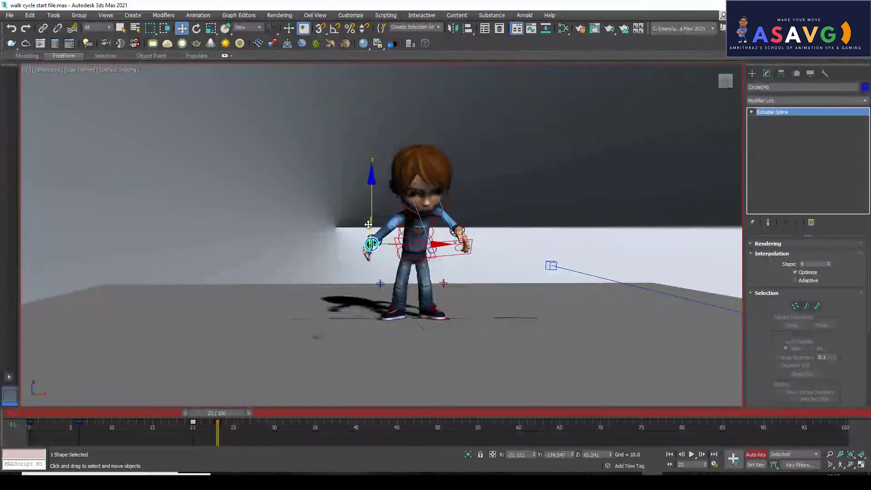
key("z")
scroll(324, 254, "down", 7)
middle_click_drag(318, 265, 391, 270, "alt")
scroll(362, 265, "down", 8)
scroll(392, 267, "up", 6)
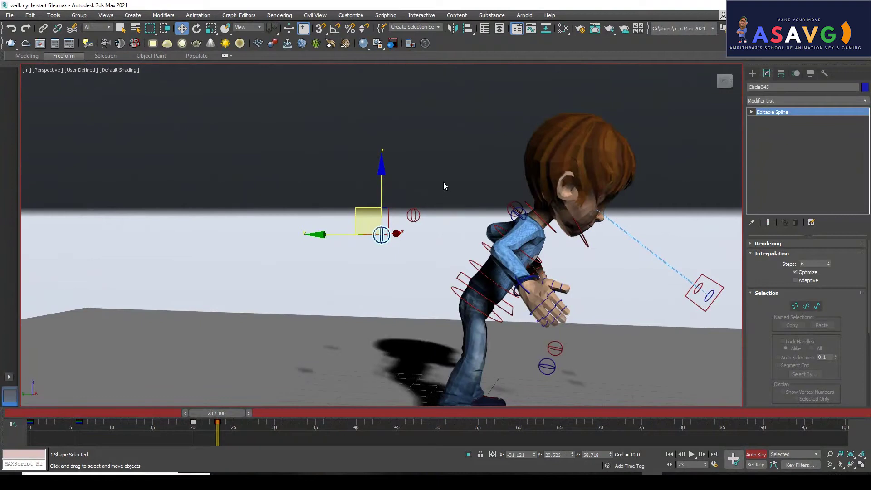
left_click_drag(380, 168, 385, 229)
middle_click_drag(366, 254, 448, 279, "alt")
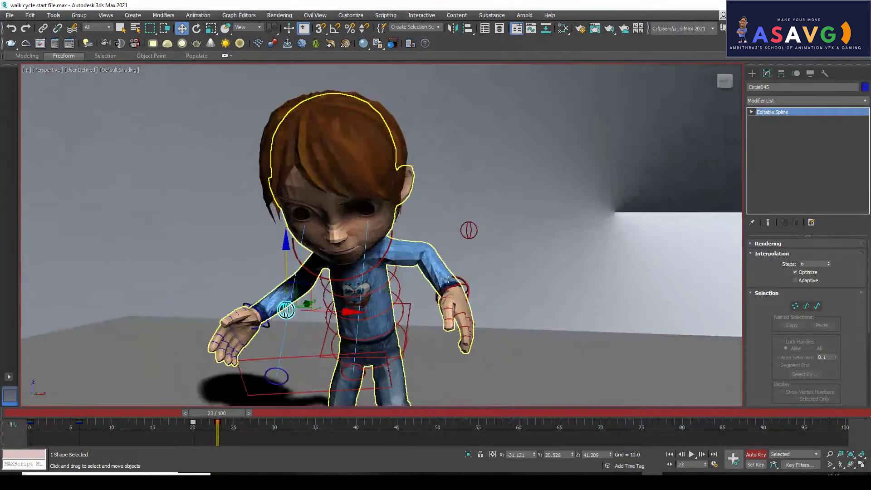
- At frame 23, lower the left elbow control and bring the left wrist control forward to Y -24.549
left_click(472, 231)
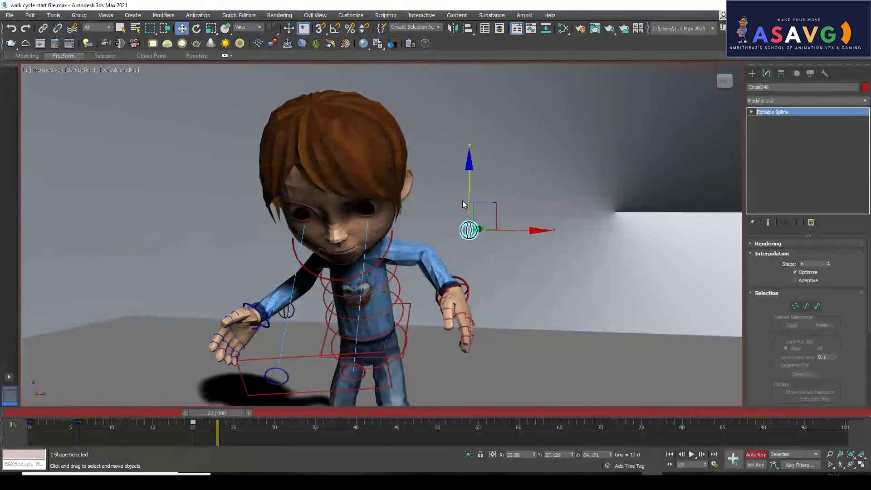
middle_click_drag(461, 275, 428, 252, "alt")
key("w")
left_click_drag(497, 248, 443, 253)
middle_click_drag(388, 263, 408, 284, "alt")
scroll(408, 284, "down", 8)
middle_click_drag(488, 301, 411, 286, "alt")
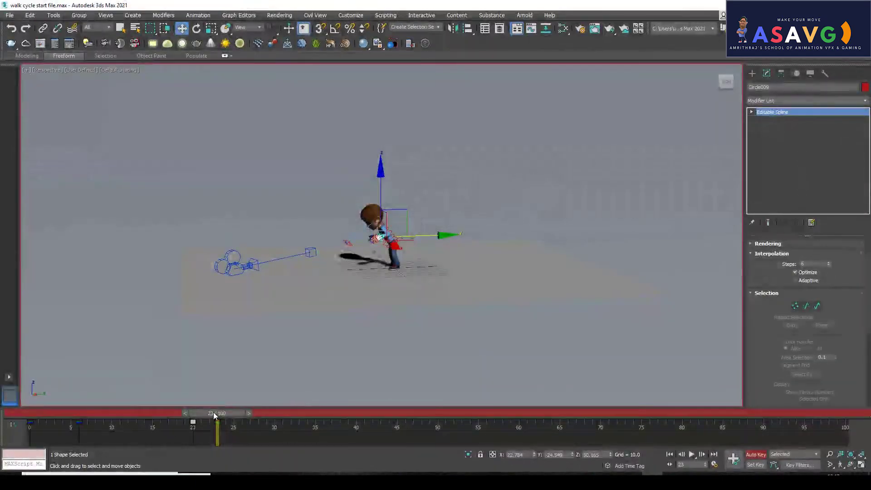
- Scrub the timeline back to the start and forward again to review the crouch and rise from the side
left_click_drag(214, 413, 70, 432)
left_click_drag(278, 452, 26, 449)
left_click_drag(225, 461, 279, 454)
scroll(373, 303, "up", 3)
middle_click_drag(396, 297, 382, 282, "alt")
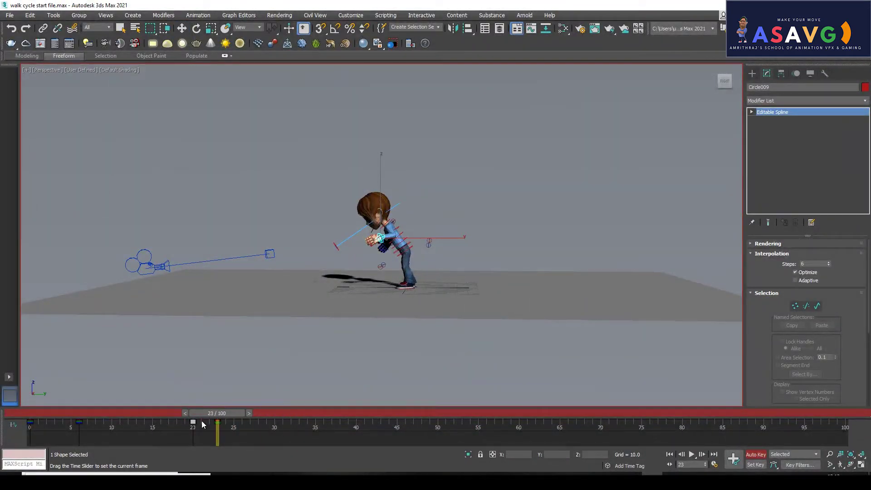
- At frame 25, move the waist control forward and up so the body leans far ahead on straightened legs
mouse_move(218, 415)
left_mouse_down()
mouse_move(181, 427)
mouse_move(249, 413)
mouse_move(196, 427)
mouse_move(209, 424)
left_mouse_up()
key("w")
scroll(421, 263, "up", 2)
left_click(399, 261)
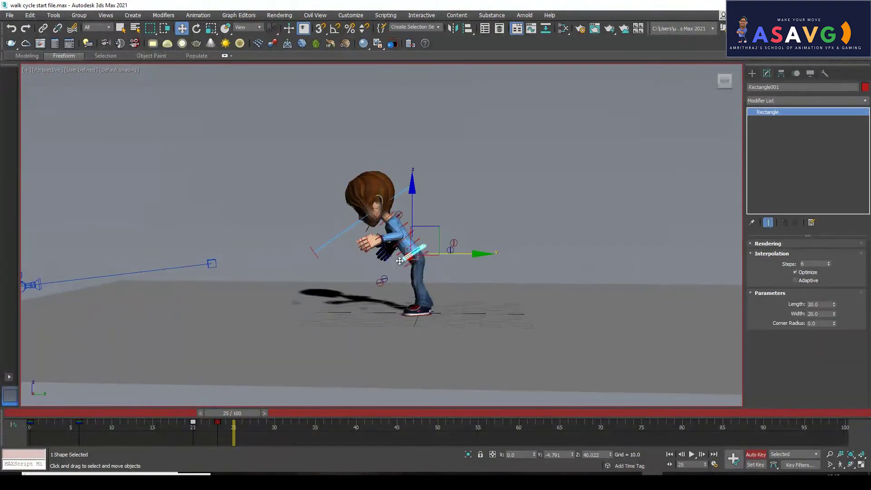
left_click_drag(412, 253, 411, 214)
key("ctrl+z")
left_click_drag(480, 248, 443, 238)
mouse_move(346, 262)
middle_mouse_down("alt")
mouse_move(415, 259)
mouse_move(370, 281)
mouse_move(350, 274)
middle_mouse_up("alt")
scroll(370, 279, "up", 4)
left_click(470, 195)
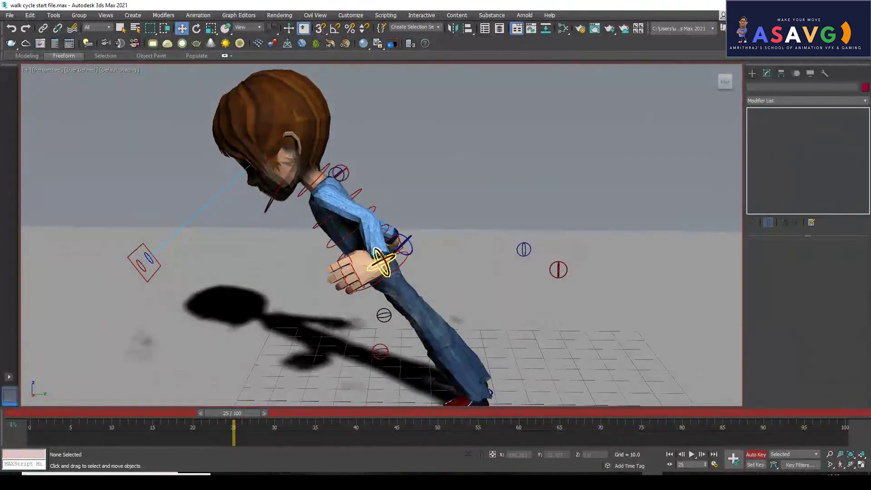
- At frame 25, bring the left wrist control forward and up, and rotate the hand so its fingers point upward
left_click(381, 256)
left_click_drag(444, 267, 309, 265)
left_click_drag(249, 232, 249, 182)
middle_click_drag(249, 183, 294, 247, "alt")
key("e")
left_click_drag(261, 236, 253, 207)
key("w")
left_click_drag(258, 177, 258, 160)
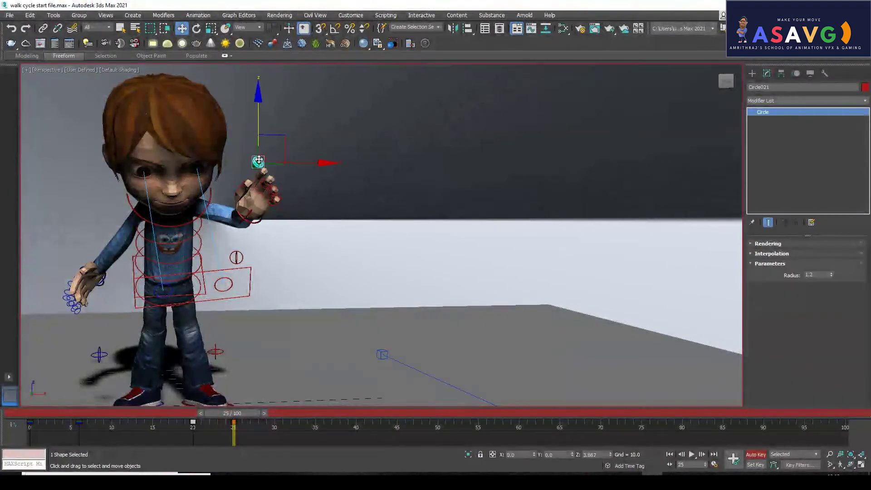
- At frame 25, rotate the spine controls backward to lift the chest and head
left_click_drag(171, 253, 210, 248)
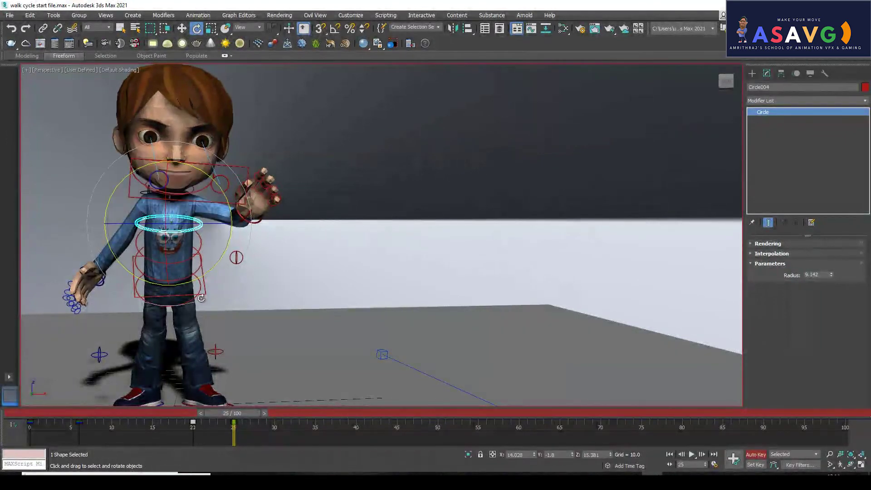
left_click_drag(201, 298, 194, 302)
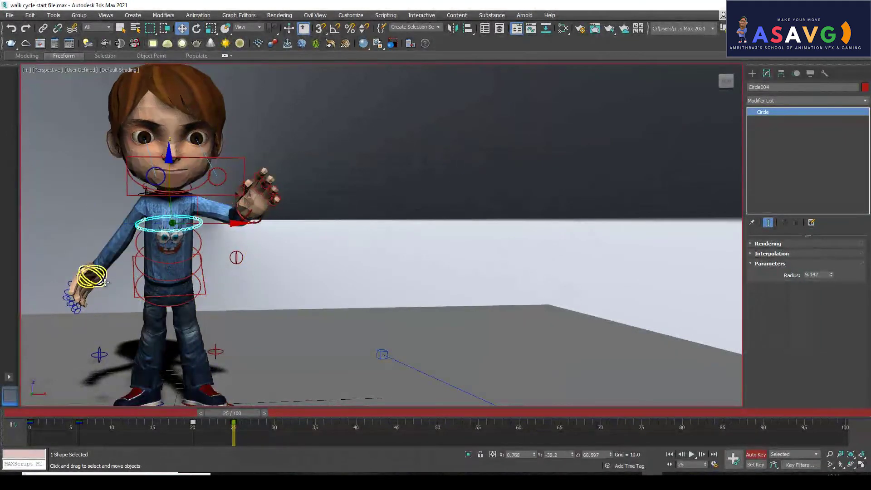
- At frame 25, bring the right wrist control forward to Y -48.868, raise it to Z 63.205 and rotate the hand upward
left_click(104, 279)
key("z")
scroll(229, 290, "down", 5)
middle_click_drag(229, 292, 351, 199, "alt")
left_click_drag(373, 175, 342, 141)
mouse_move(320, 154)
middle_mouse_down("alt")
mouse_move(383, 169)
mouse_move(291, 163)
mouse_move(314, 164)
middle_mouse_up("alt")
key("e")
left_click_drag(456, 178, 532, 207)
- At frame 25, raise the right wrist control to Z 71.234 and refine the hand's rotation
key("w")
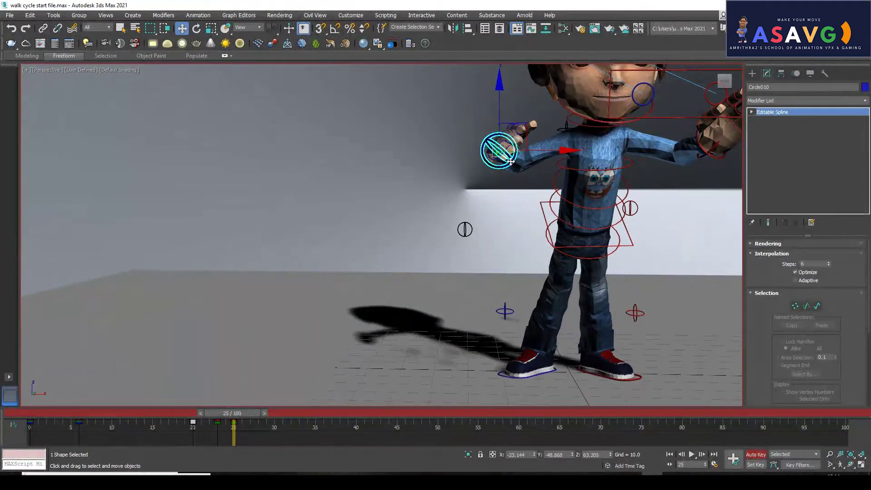
left_click_drag(500, 126, 500, 92)
key("e")
left_click_drag(529, 146, 487, 108)
middle_click_drag(523, 180, 342, 217)
scroll(323, 252, "down", 8)
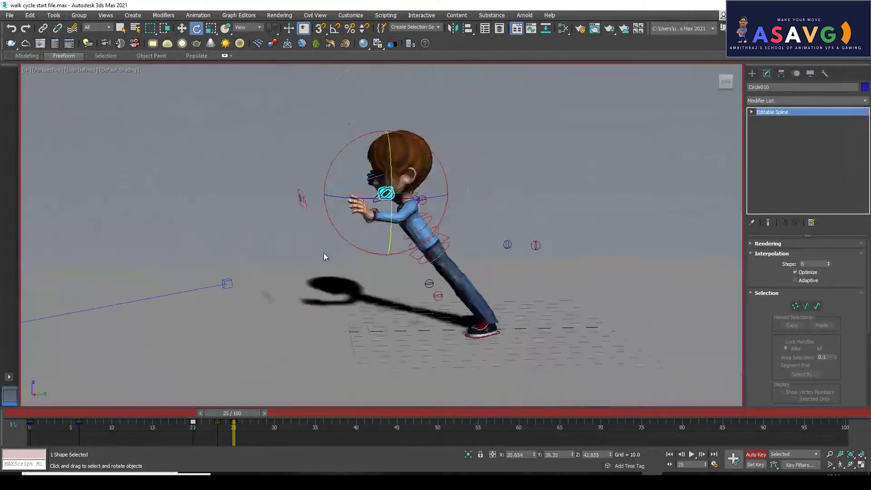
- Advance the timeline to frame 28
left_click_drag(222, 422, 255, 443)
key("e")
scroll(410, 320, "up", 8)
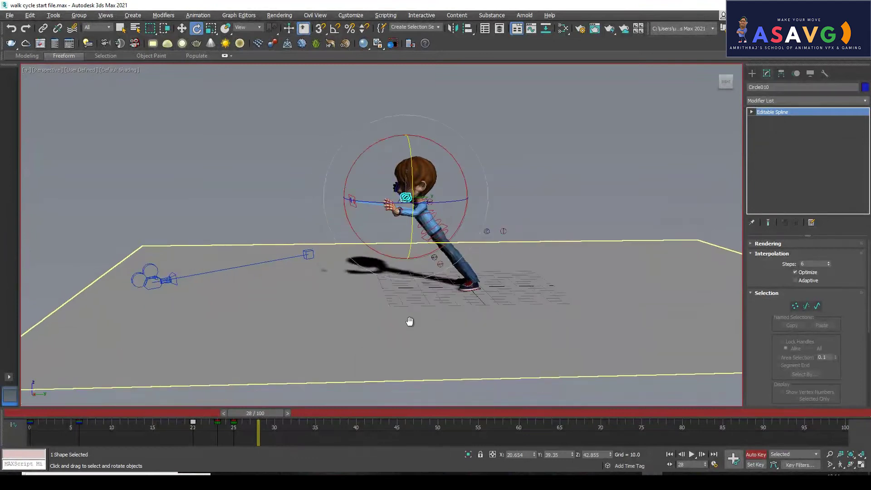
key("w")
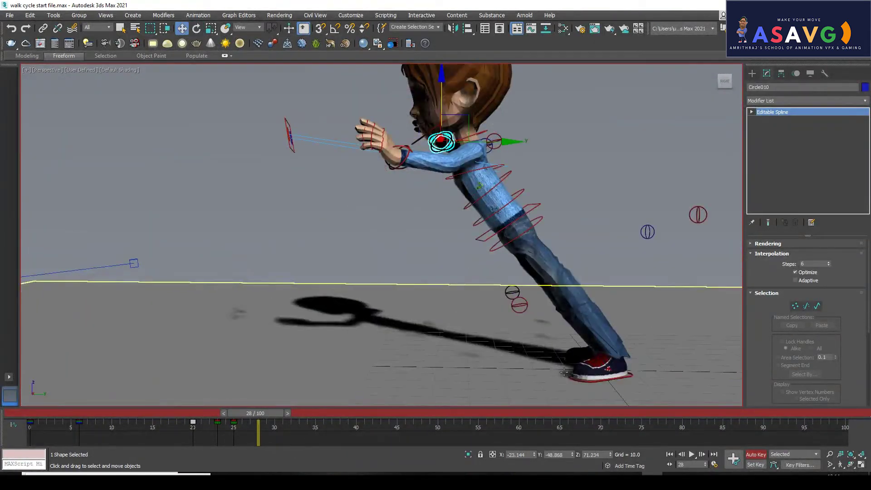
left_click(595, 381)
middle_click_drag(565, 379, 585, 383)
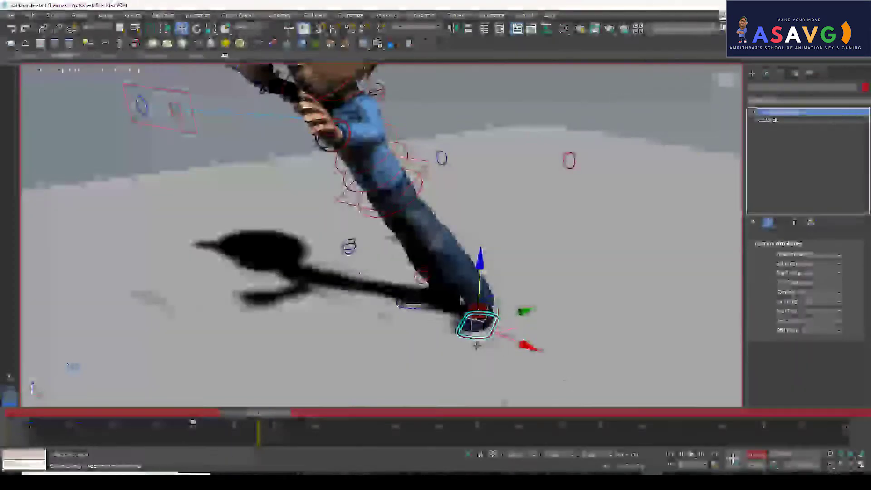
left_click(398, 307, "ctrl")
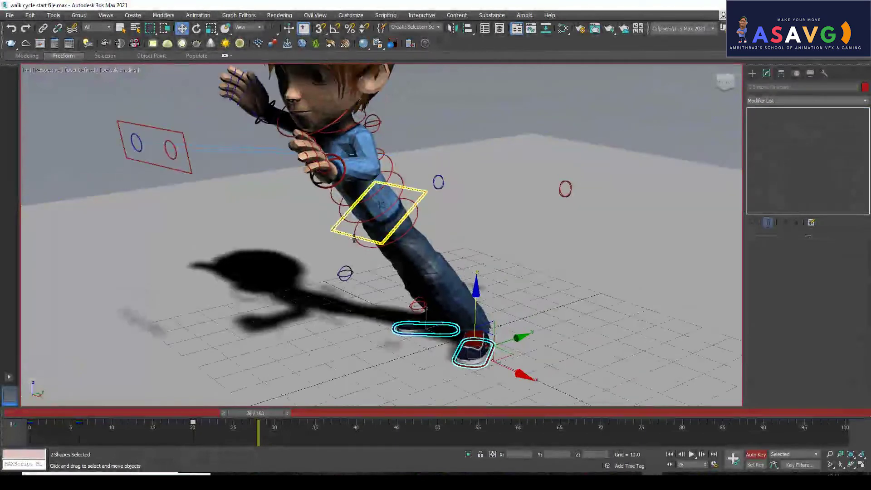
left_click(350, 237, "ctrl")
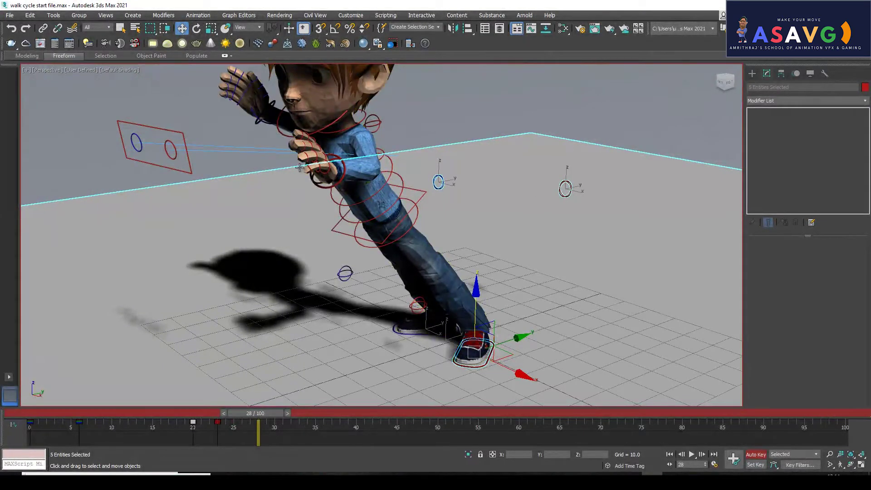
left_click(265, 115, "ctrl")
scroll(299, 167, "down", 10)
middle_click_drag(377, 226, 329, 215, "alt")
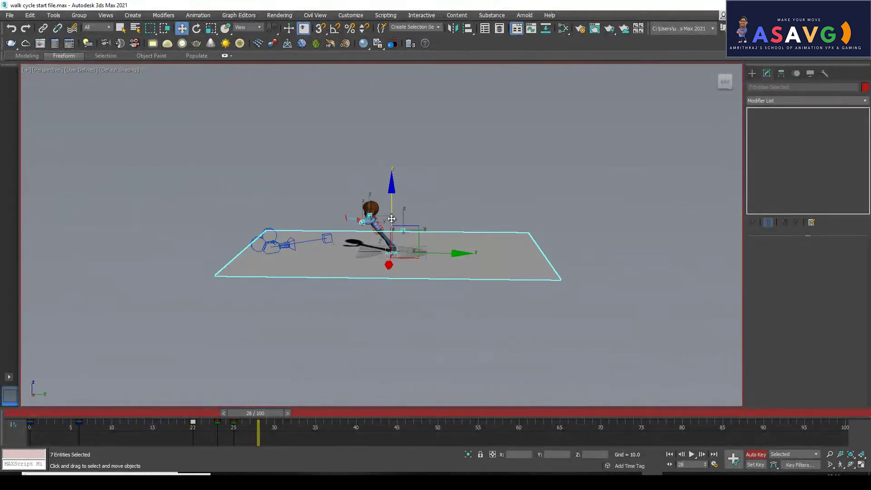
middle_click_drag(391, 219, 392, 207)
key("ctrl+z")
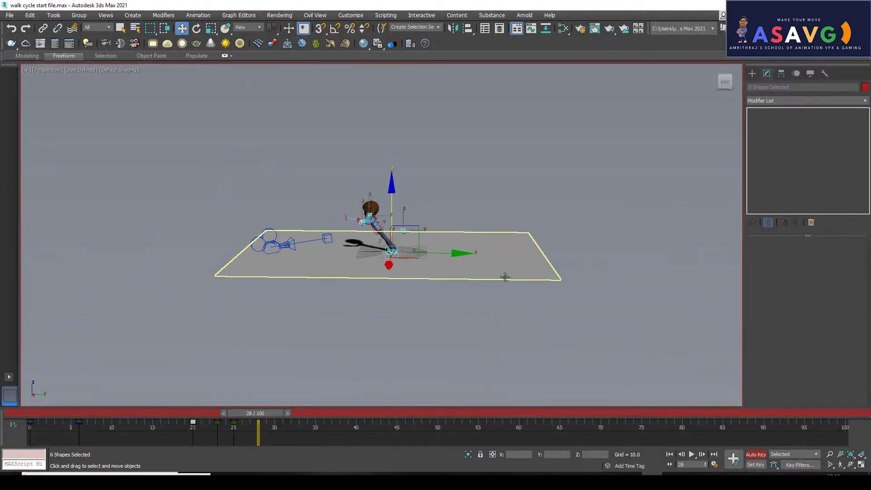
scroll(392, 234, "up", 5)
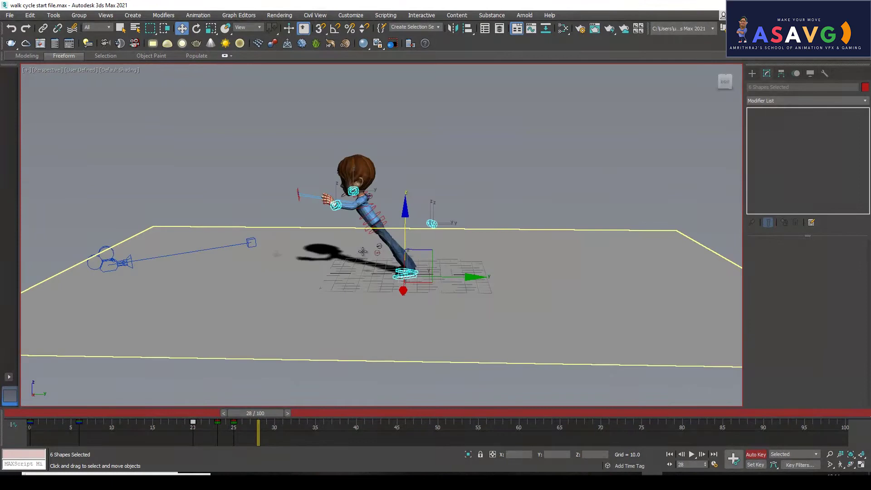
middle_click_drag(364, 249, 399, 247, "alt")
left_click(484, 150)
- At frame 28, select both foot controls, the waist and both wrist controls, and raise them together to lift the character off the ground
scroll(390, 227, "up", 6)
scroll(455, 251, "down", 8)
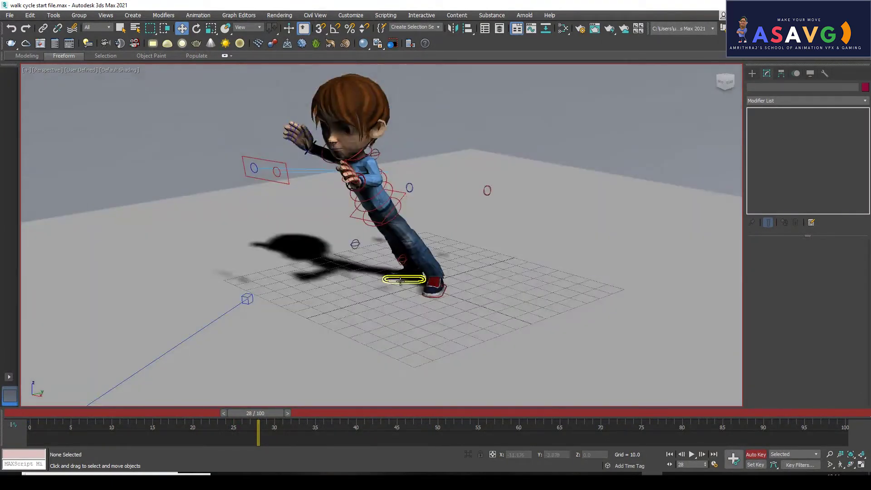
left_click(421, 281)
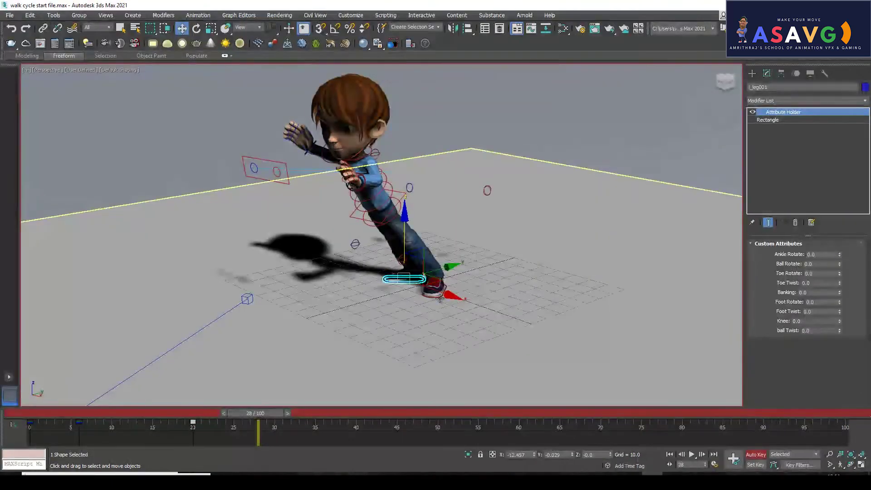
left_click(439, 297, "ctrl")
middle_click_drag(448, 252, 347, 232, "alt")
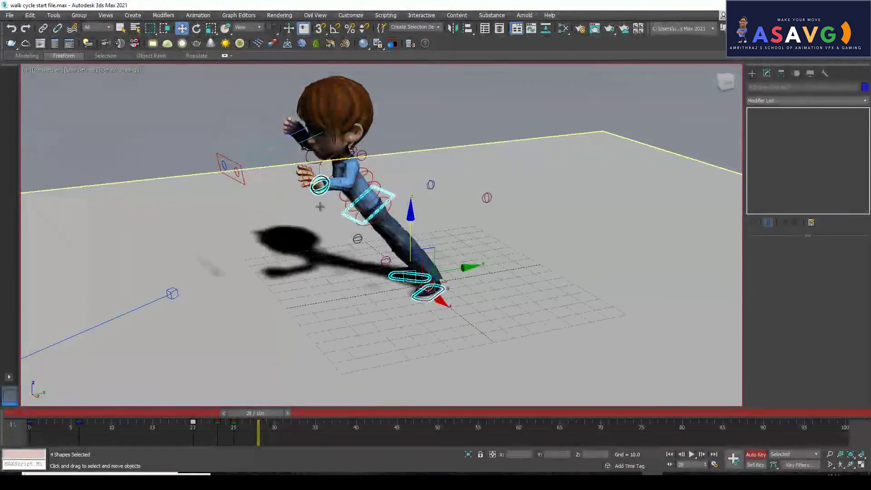
middle_click_drag(319, 206, 282, 194, "alt")
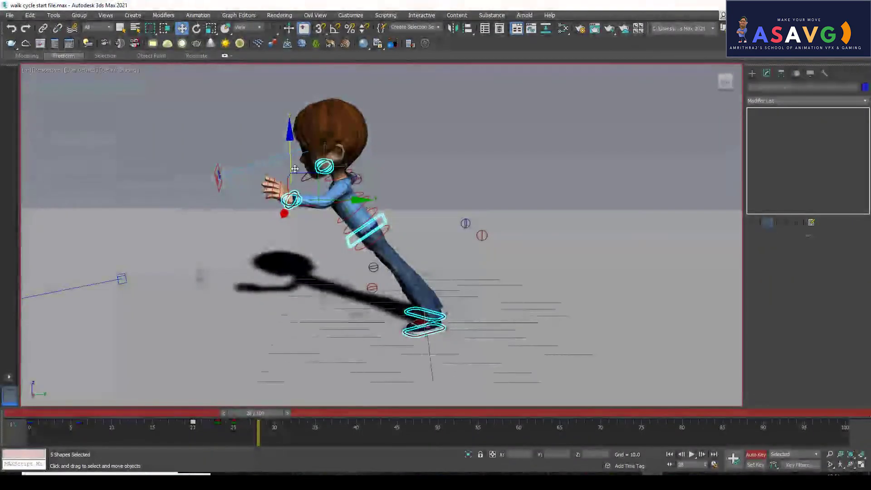
middle_click_drag(292, 161, 293, 137, "alt")
left_click_drag(294, 137, 295, 104)
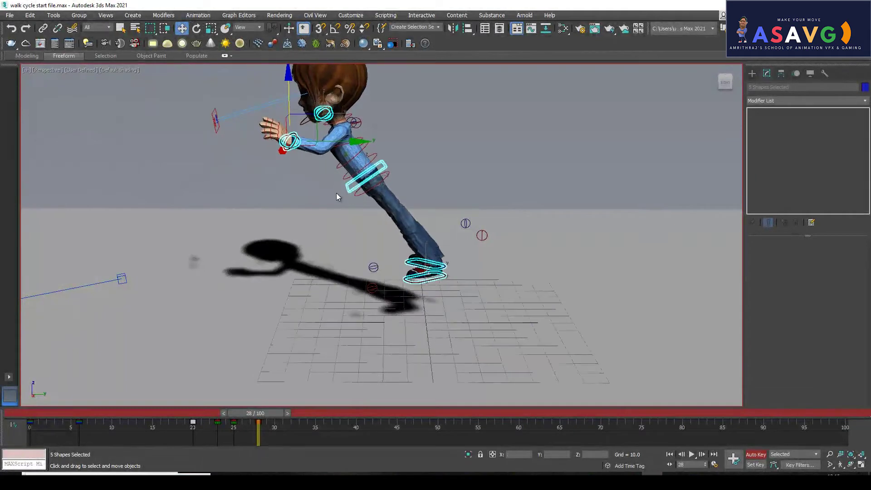
scroll(347, 217, "down", 5)
middle_click_drag(352, 227, 365, 272, "alt")
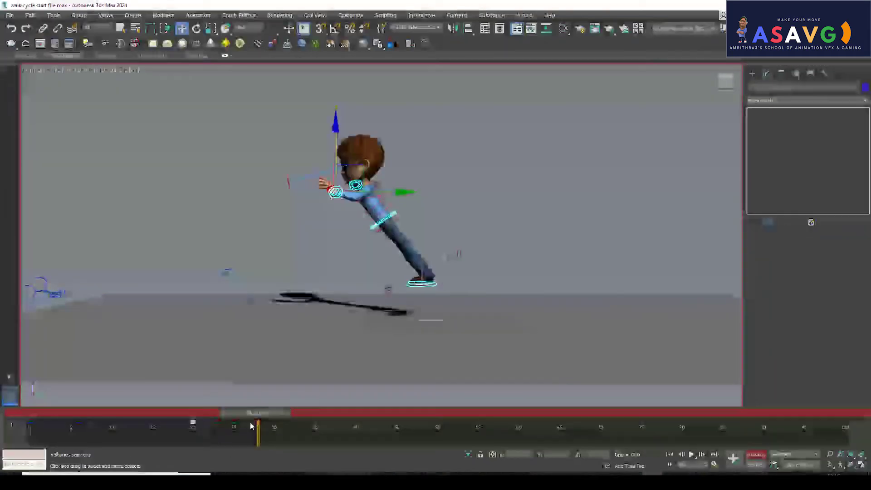
- At frame 28, move the selected foot, waist and wrist controls forward along Y to carry the airborne character ahead
mouse_move(255, 412)
left_mouse_down()
mouse_move(205, 418)
mouse_move(268, 411)
mouse_move(203, 413)
mouse_move(259, 424)
left_mouse_up()
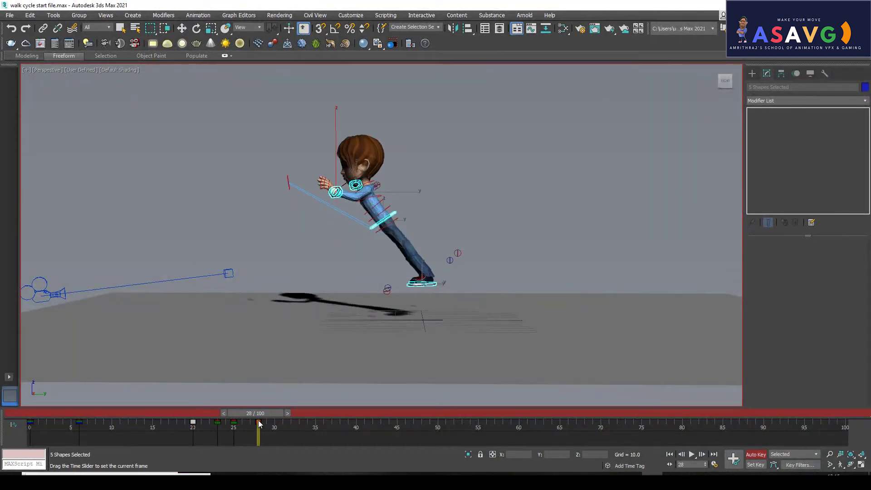
left_click_drag(472, 283, 330, 262)
middle_click_drag(329, 262, 372, 256)
- At frame 28, select both knee controls and try to reposition them
left_click_drag(530, 294, 531, 295)
left_click(511, 277)
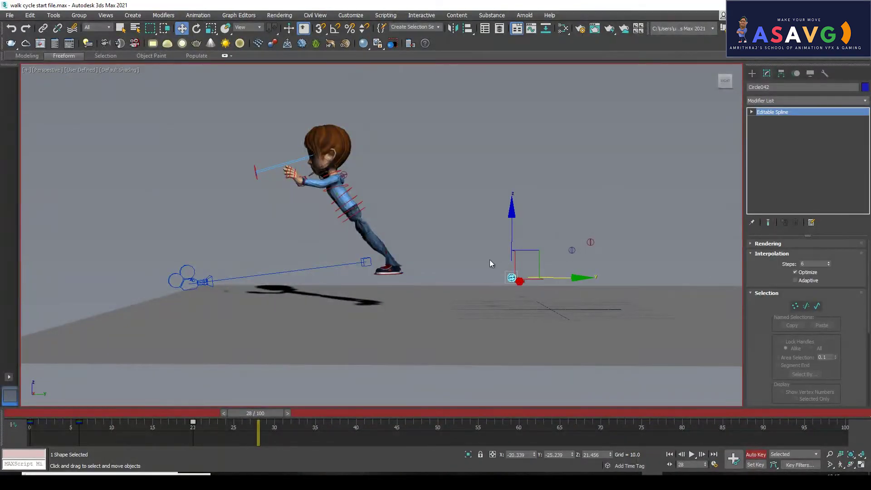
left_click_drag(490, 261, 545, 324)
left_click(542, 329, "alt")
middle_click_drag(542, 328, 535, 318, "alt")
left_click(577, 213)
left_click(500, 275)
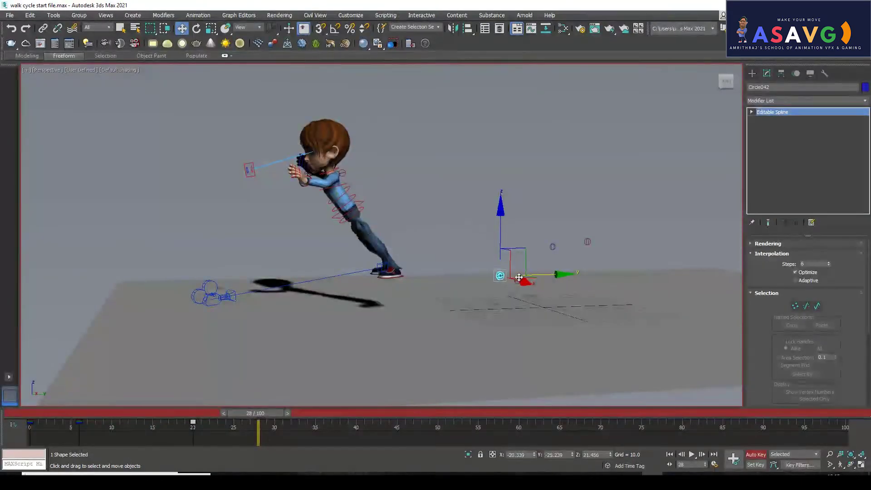
scroll(503, 268, "up", 6)
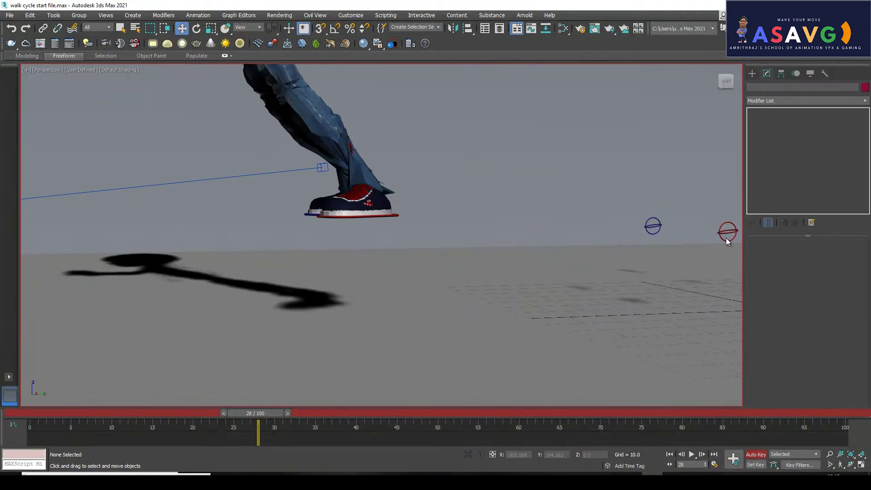
left_click(726, 235)
left_click(660, 233)
scroll(449, 219, "down", 5)
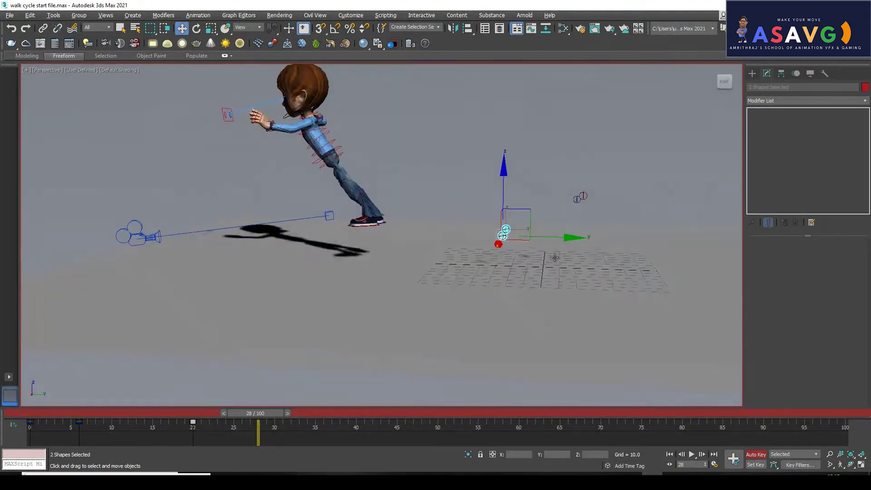
left_click(449, 219)
left_click_drag(449, 219, 494, 224)
key("ctrl+z")
- At frame 28, move both knee controls forward along Y ahead of the body and bring both elbow controls forward and up beside the torso
middle_click_drag(565, 254, 599, 244, "alt")
left_click(604, 210)
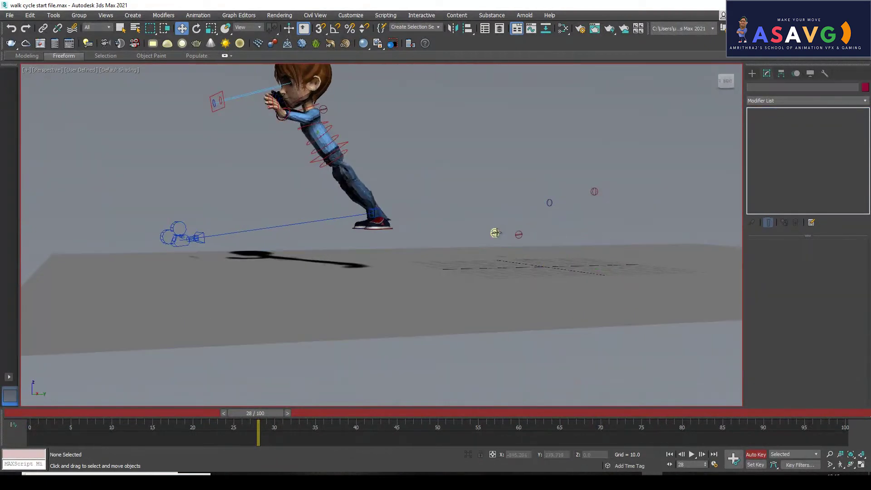
left_click(495, 233)
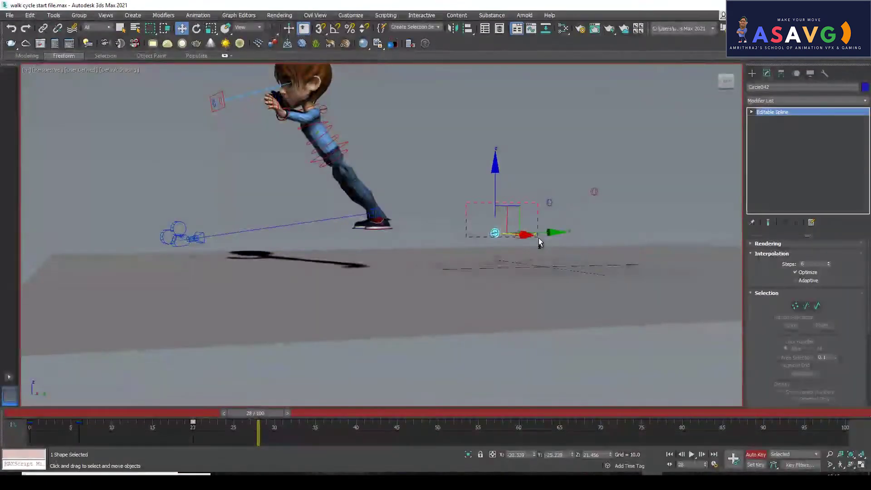
left_click(537, 239)
left_click(495, 233, "ctrl")
middle_click_drag(494, 233, 504, 252, "alt")
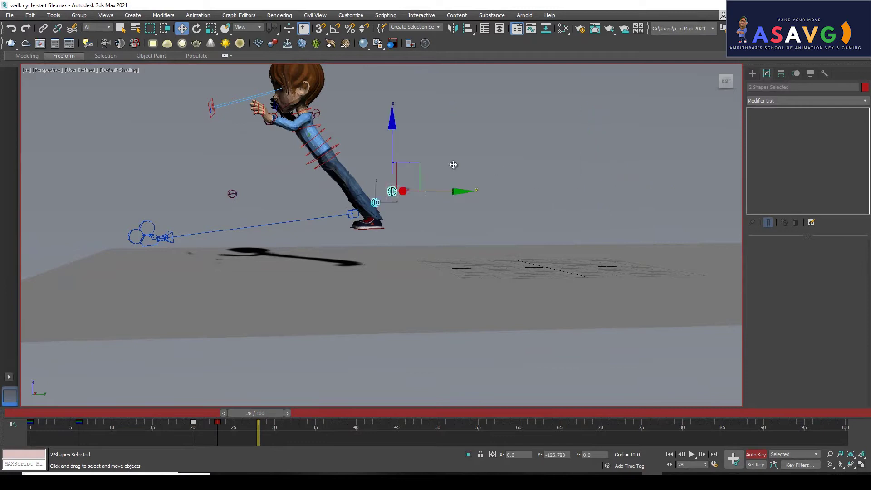
left_click_drag(345, 146, 348, 119)
middle_click_drag(348, 89, 372, 114)
- Select both foot controls at frame 20 and copy their key to frame 24 to keep the feet planted
left_click_drag(259, 412, 195, 411)
key("w")
scroll(548, 278, "up", 5)
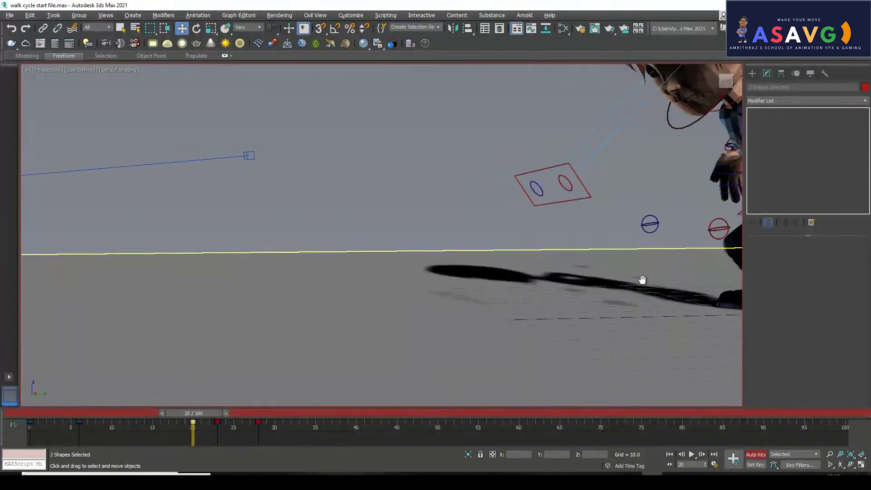
middle_click_drag(642, 279, 408, 262)
left_click(467, 307)
middle_click_drag(410, 300, 433, 316, "alt")
left_click(385, 280, "ctrl")
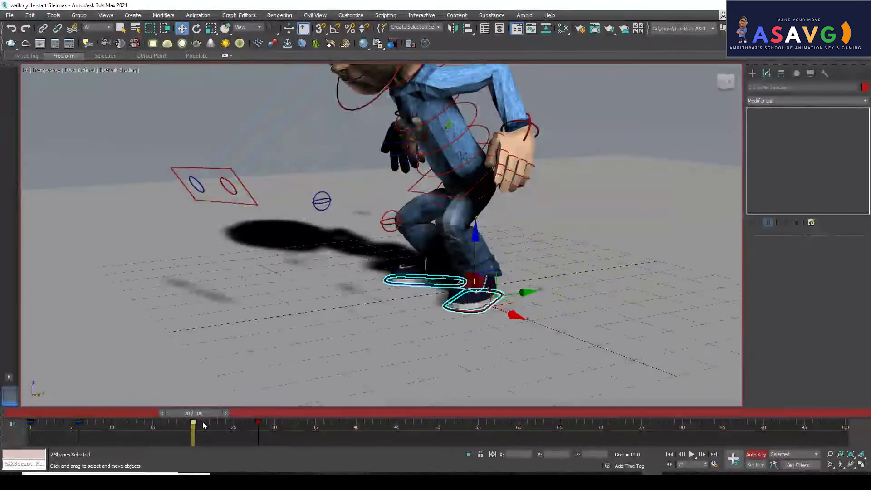
left_click_drag(195, 418, 249, 409)
scroll(372, 272, "down", 6)
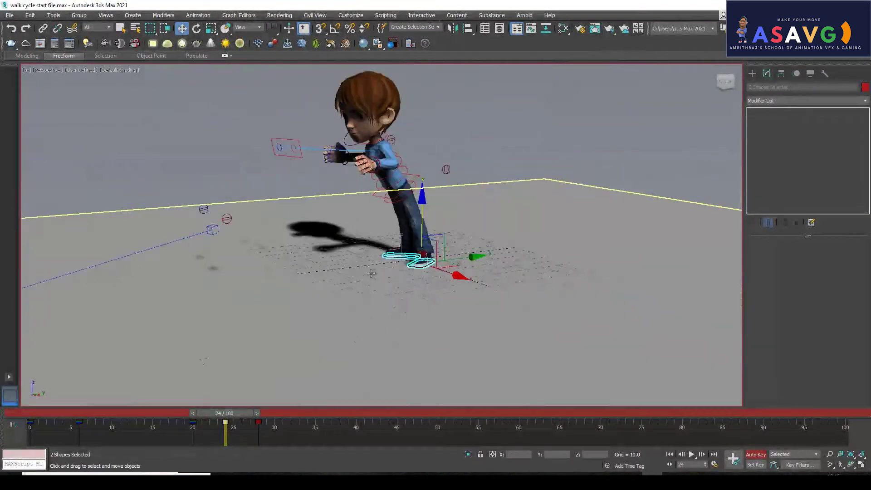
middle_click_drag(371, 272, 246, 369, "alt")
- At frame 24, move the waist control to about Y -8.701 and Z 40.825 to shape the take-off lean
mouse_move(226, 415)
left_mouse_down()
mouse_move(268, 415)
mouse_move(226, 412)
mouse_move(257, 414)
mouse_move(238, 415)
left_mouse_up()
key("w")
middle_click_drag(393, 212, 374, 215, "alt")
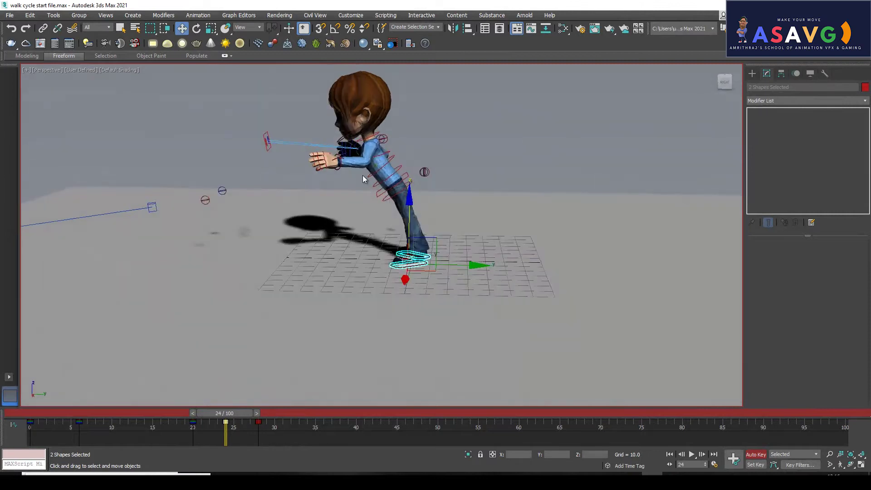
left_click(380, 198)
middle_click_drag(433, 202, 443, 189, "alt")
left_click_drag(455, 185, 423, 184)
mouse_move(223, 415)
left_mouse_down()
mouse_move(235, 415)
mouse_move(203, 415)
mouse_move(276, 423)
mouse_move(208, 415)
mouse_move(249, 425)
mouse_move(260, 425)
mouse_move(218, 417)
mouse_move(281, 420)
mouse_move(228, 411)
mouse_move(238, 416)
left_mouse_up()
key("w")
left_click_drag(361, 184, 375, 158)
left_click_drag(357, 122, 364, 127)
left_click_drag(361, 198, 397, 159)
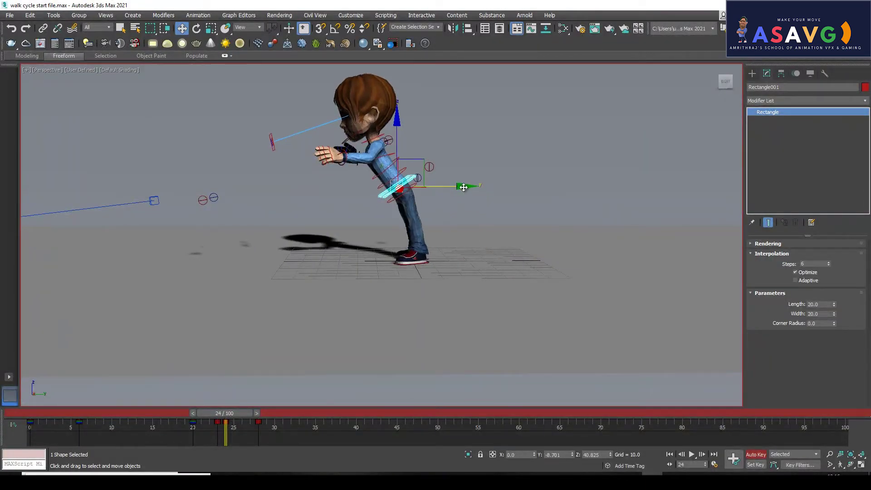
- At frame 28, select both foot controls and raise them along Z to bend the airborne legs
left_click_drag(225, 413, 265, 410)
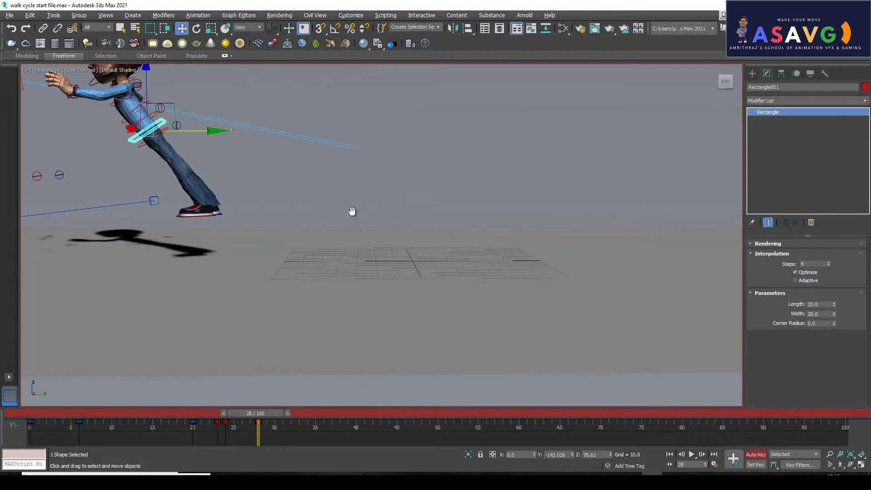
middle_click_drag(352, 211, 393, 218)
left_click(246, 222)
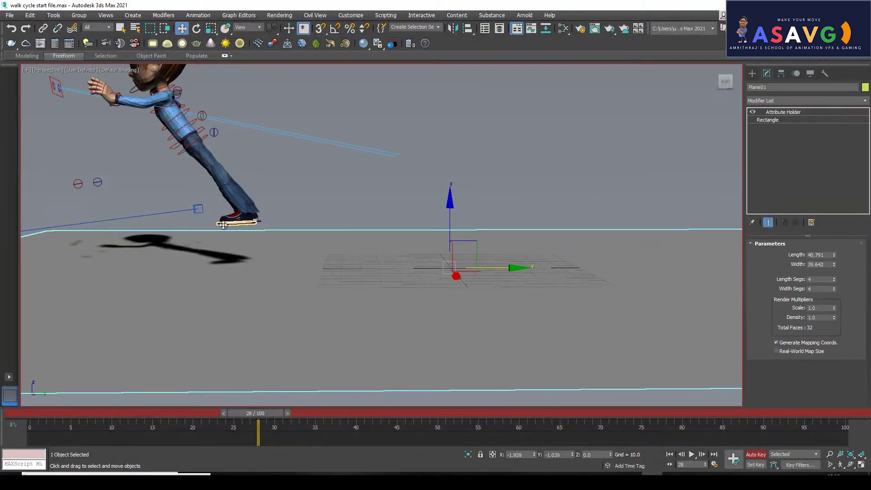
left_click(223, 225)
key("z")
scroll(253, 240, "down", 3)
middle_click_drag(253, 241, 346, 260, "alt")
left_click(263, 226, "ctrl")
scroll(264, 235, "down", 4)
left_click_drag(353, 172, 352, 117)
middle_click_drag(297, 186, 336, 251)
- Rotate both foot controls at frame 28 so the toes point down behind the body
key("e")
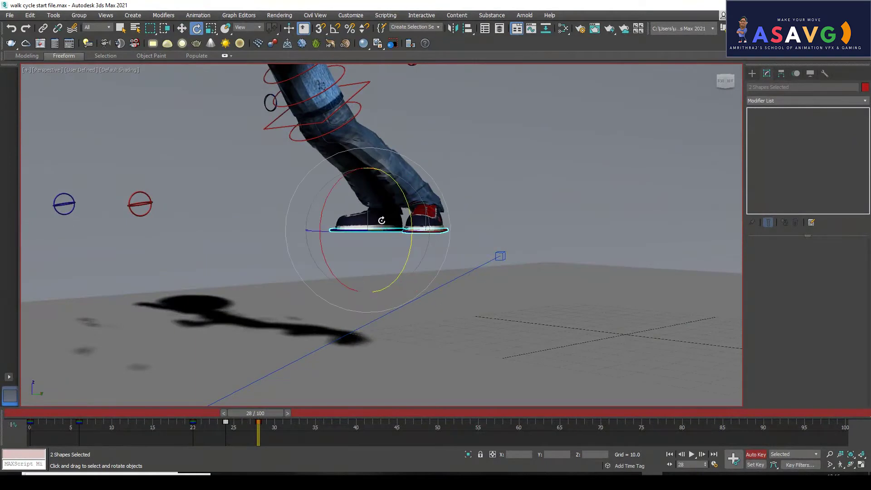
left_click_drag(320, 241, 348, 280)
middle_click_drag(392, 263, 391, 297, "alt")
key("w")
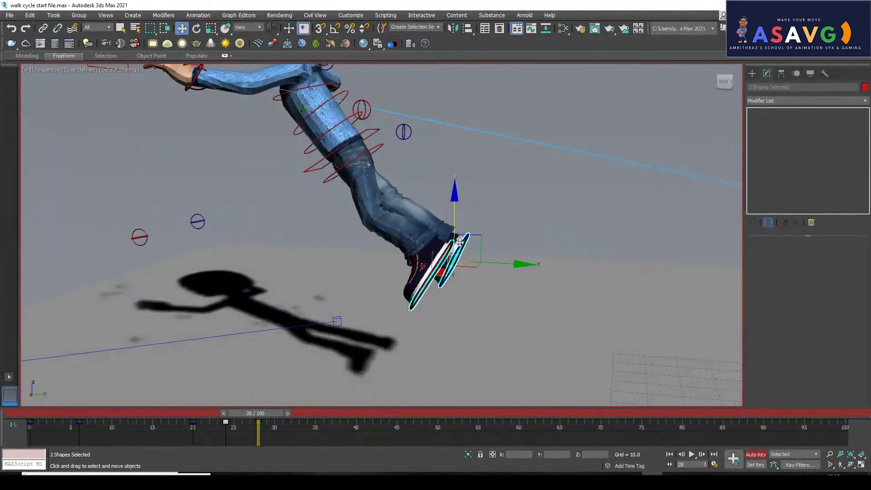
middle_click_drag(456, 206, 366, 229, "alt")
- Scrub through the jump from the crouch to the airborne pose, stopping at frame 35
left_click(343, 224)
middle_click_drag(317, 243, 359, 239, "alt")
left_click_drag(232, 413, 118, 413)
scroll(388, 233, "down", 5)
left_click_drag(191, 410, 322, 420)
middle_click_drag(413, 274, 402, 286)
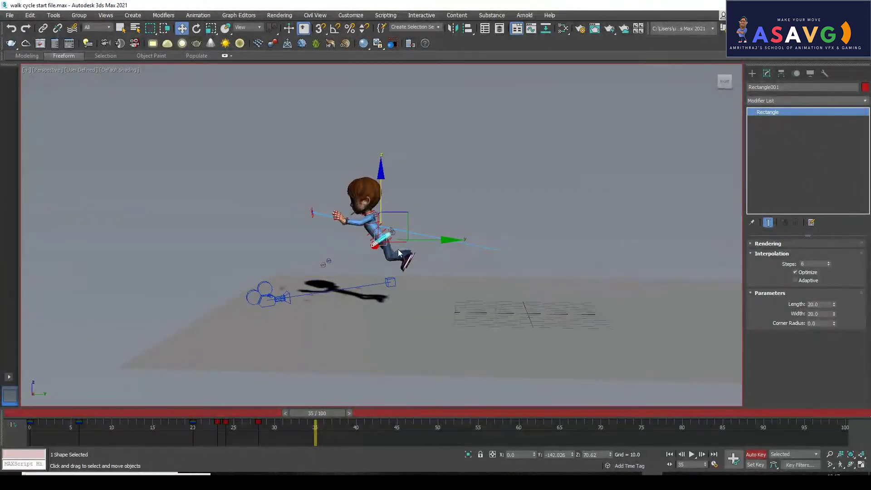
- At frame 35, select both foot controls and move them forward along Y beneath the body
scroll(399, 253, "up", 2)
left_click(425, 276)
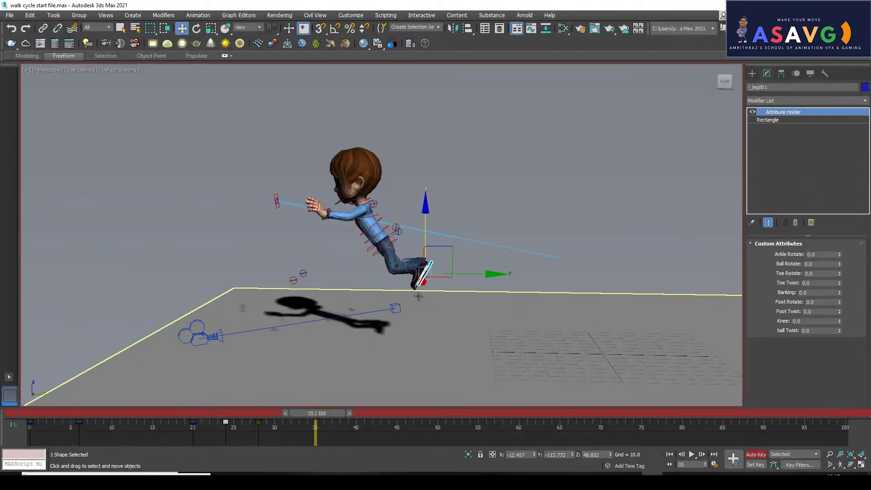
scroll(418, 296, "up", 3)
middle_click_drag(403, 300, 489, 308, "alt")
left_click(412, 309, "ctrl")
left_click_drag(508, 308, 396, 311)
middle_click_drag(396, 312, 467, 322, "alt")
- Rotate both feet at frame 35 until the toes tilt upward, and shift them forward and up in front of the hips
key("e")
left_click_drag(338, 334, 354, 293)
middle_click_drag(469, 354, 398, 347, "alt")
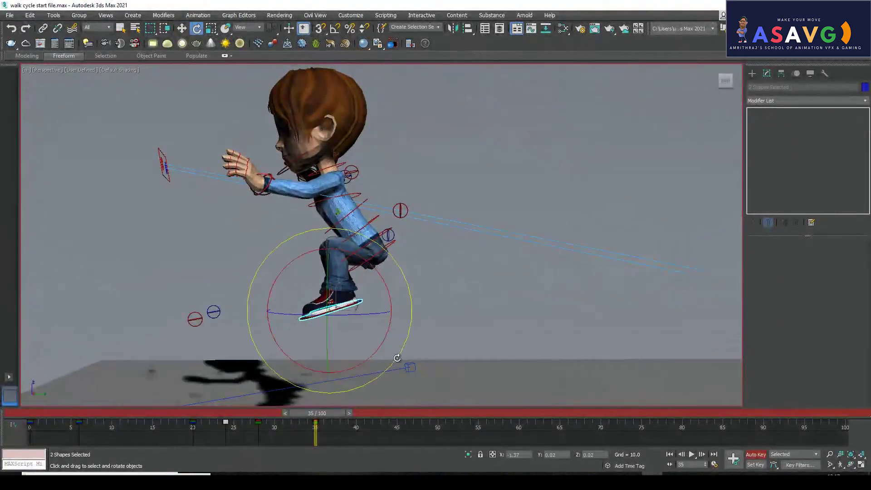
left_click_drag(314, 321, 292, 269)
key("e")
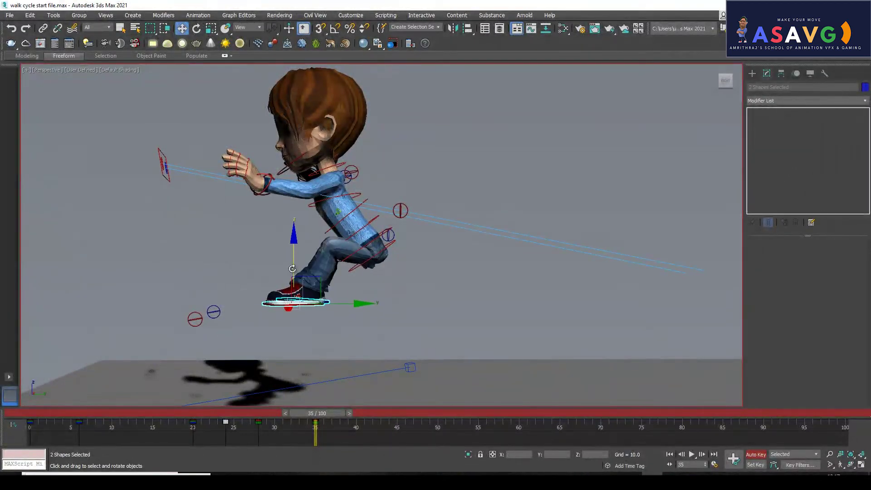
left_click_drag(364, 351, 351, 363)
key("w")
left_click_drag(302, 264, 301, 257)
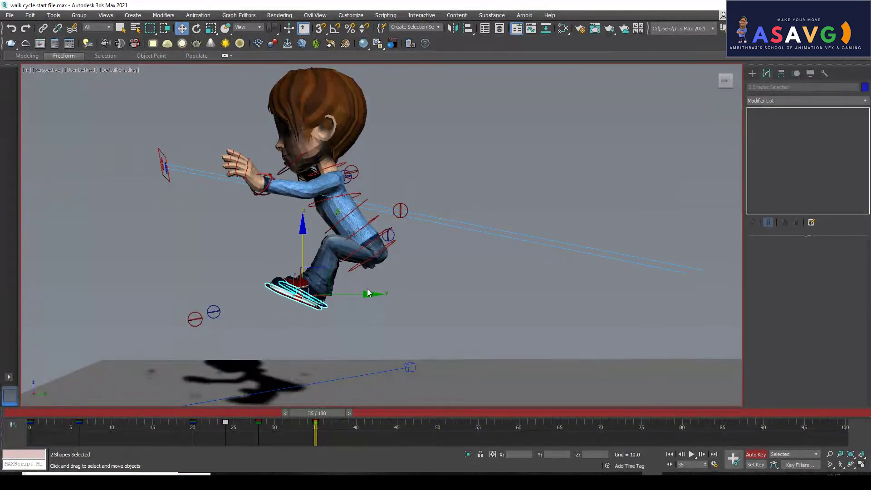
mouse_move(370, 293)
left_mouse_down()
mouse_move(350, 294)
mouse_move(360, 295)
left_mouse_up()
- At frame 35, raise the left knee control to Z 71.265, and lift the right knee control and adjust it along Y
middle_click_drag(328, 301, 389, 304, "alt")
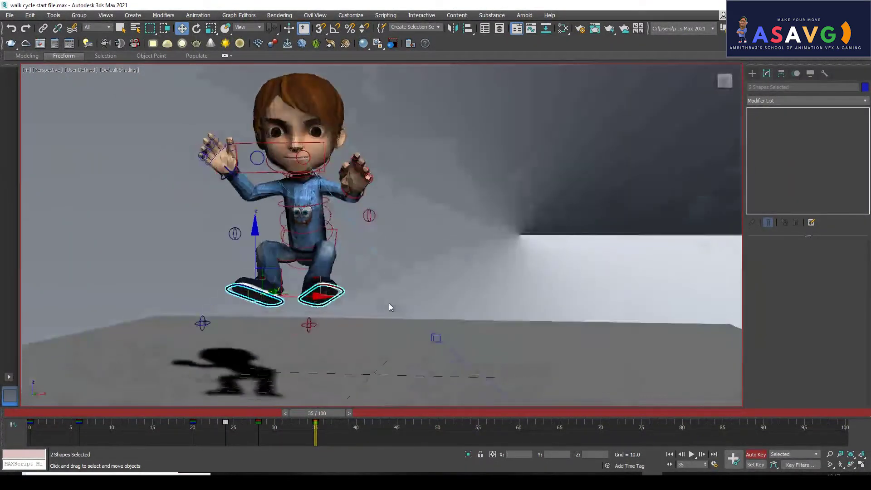
left_click(202, 323)
middle_click_drag(203, 323, 191, 284, "alt")
left_click_drag(205, 277, 202, 211)
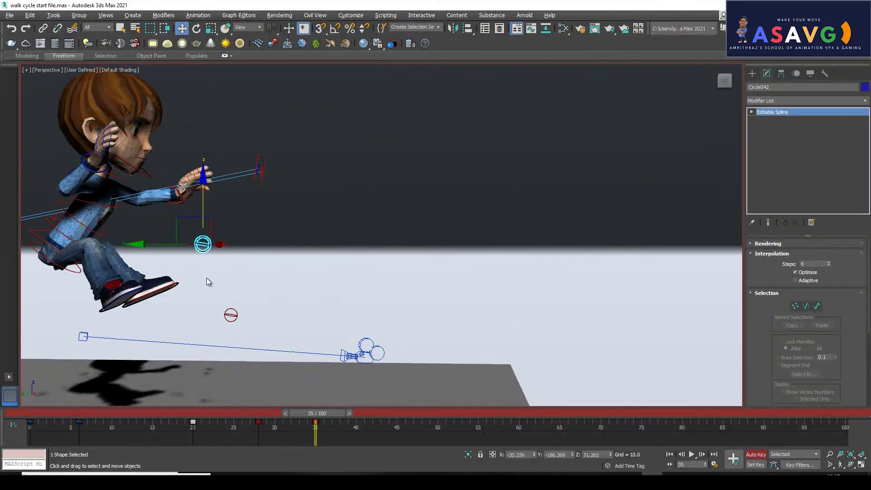
middle_click_drag(208, 282, 244, 314, "alt")
middle_click_drag(243, 212, 72, 283, "alt")
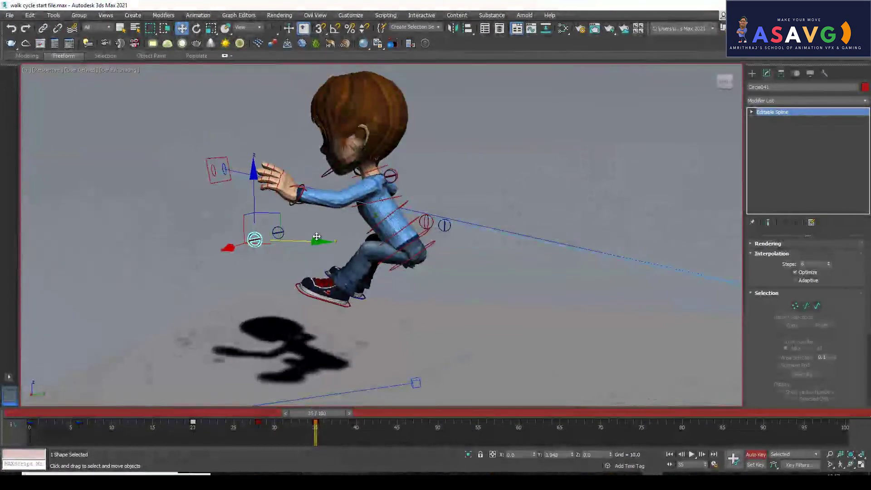
mouse_move(328, 247)
middle_mouse_down("alt")
mouse_move(347, 241)
mouse_move(344, 247)
middle_mouse_up("alt")
- At frame 25, select both foot controls, rotate them toe-down and raise them along Z off the ground
left_click_drag(314, 416, 235, 413)
key("w")
middle_click_drag(467, 267, 309, 193)
middle_click_drag(381, 256, 363, 249, "alt")
middle_click_drag(408, 276, 388, 273)
left_click(410, 245)
left_click_drag(476, 245, 537, 302)
left_click(530, 346)
middle_click_drag(485, 376, 500, 332)
left_click(440, 312, "ctrl")
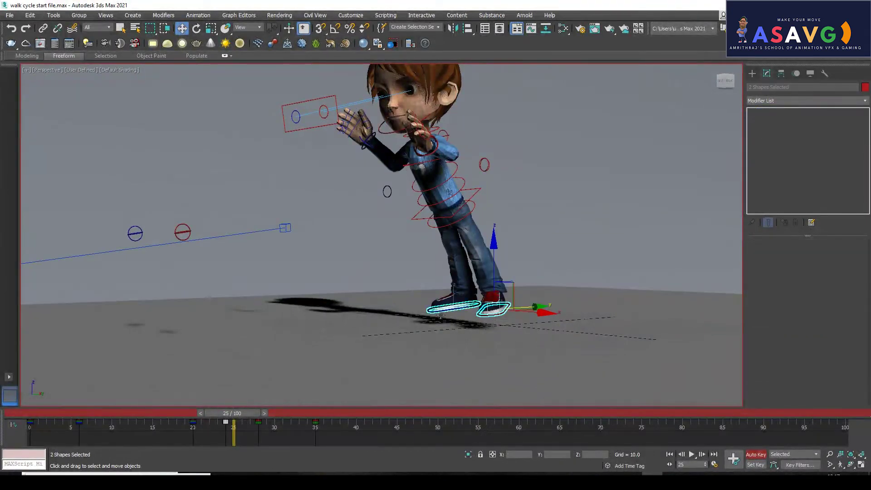
key("e")
middle_click_drag(408, 328, 446, 329, "alt")
middle_click_drag(427, 298, 452, 321, "alt")
left_click_drag(453, 321, 460, 342)
key("w")
left_click_drag(442, 273, 444, 248)
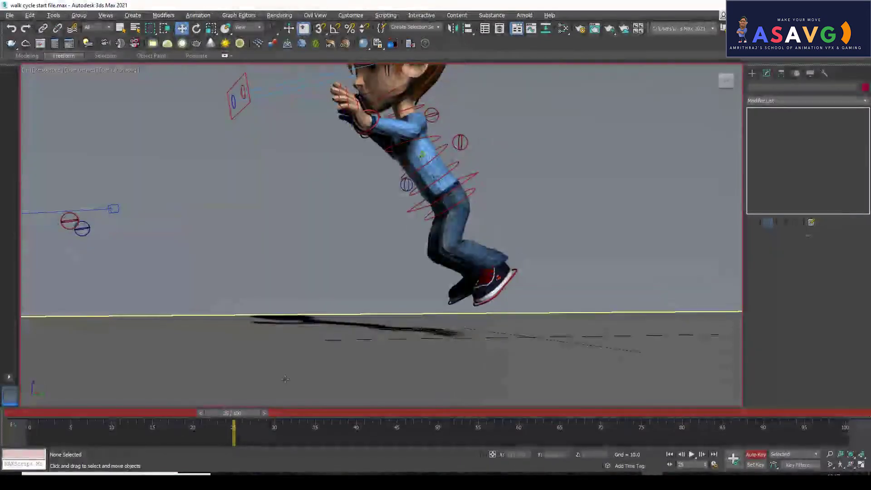
- Scrub from frame 25 through frame 28 to frame 34 to check the airborne leg poses
left_click_drag(230, 411, 266, 414)
middle_click_drag(263, 267, 479, 307)
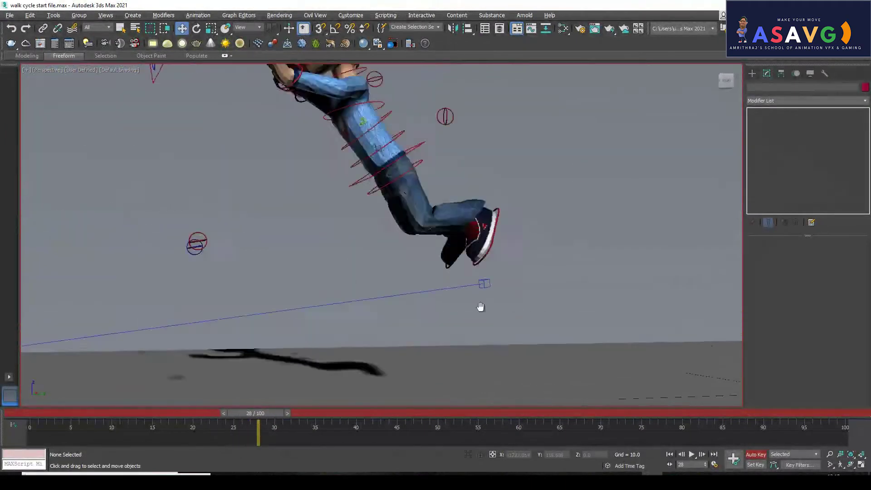
scroll(451, 306, "down", 4)
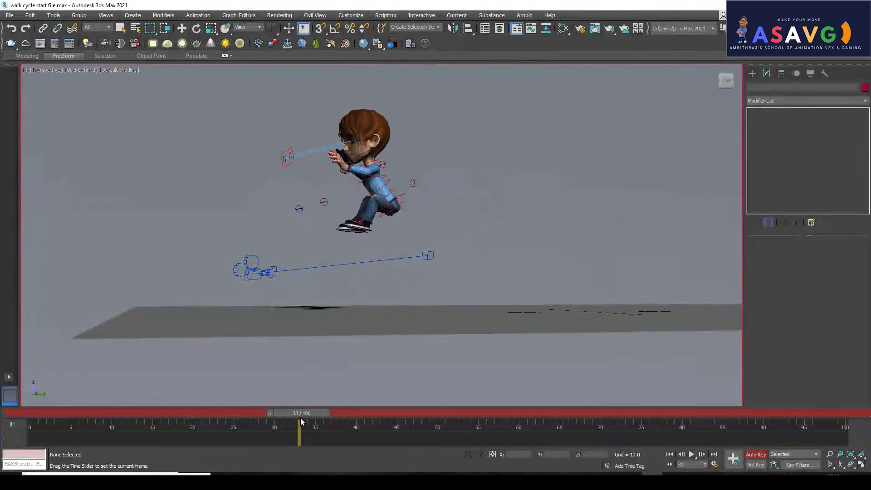
left_click_drag(292, 415, 311, 433)
key("w")
middle_click_drag(466, 265, 452, 283, "alt")
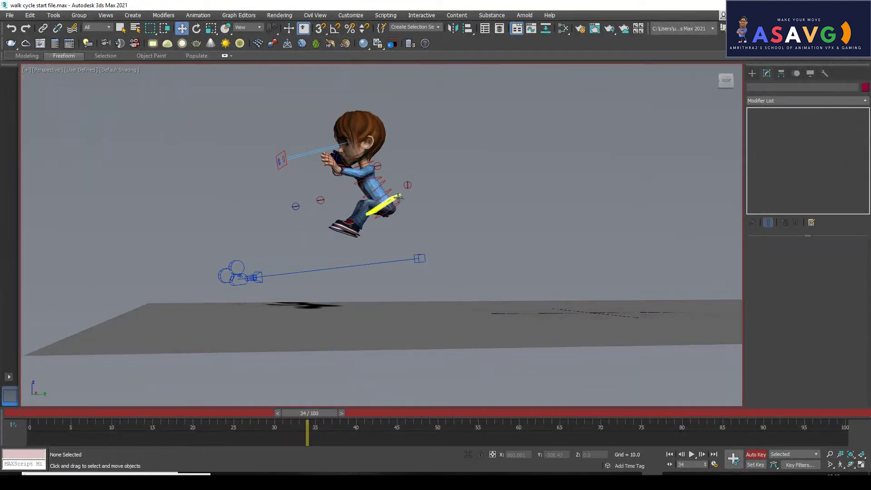
left_click(398, 197)
scroll(398, 242, "up", 3)
left_click(337, 236, "ctrl")
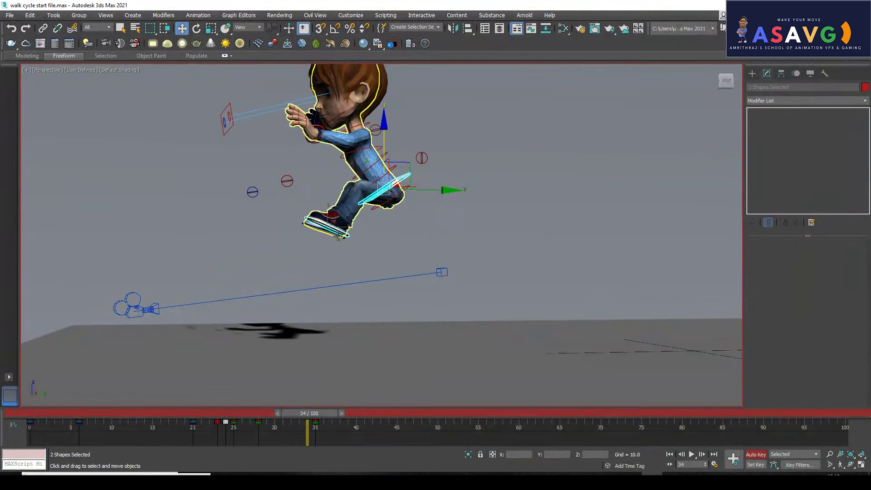
left_click(317, 232, "ctrl")
middle_click_drag(406, 252, 388, 267)
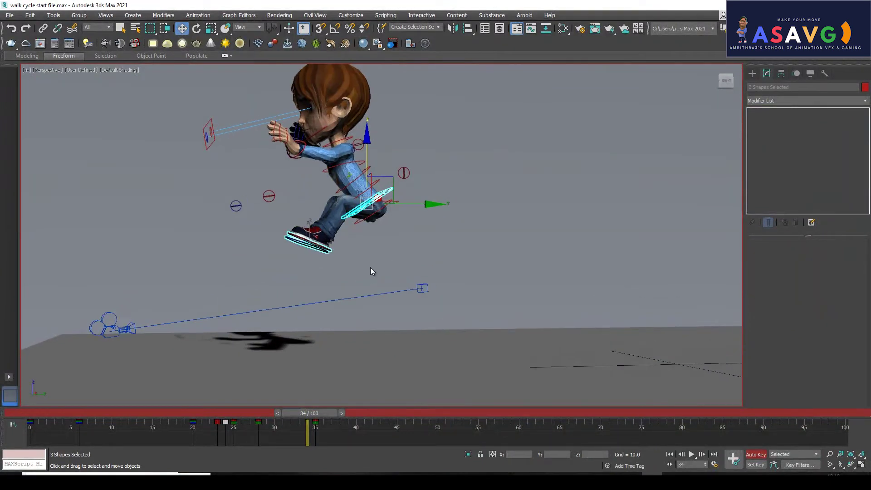
middle_click_drag(291, 181, 282, 151, "alt")
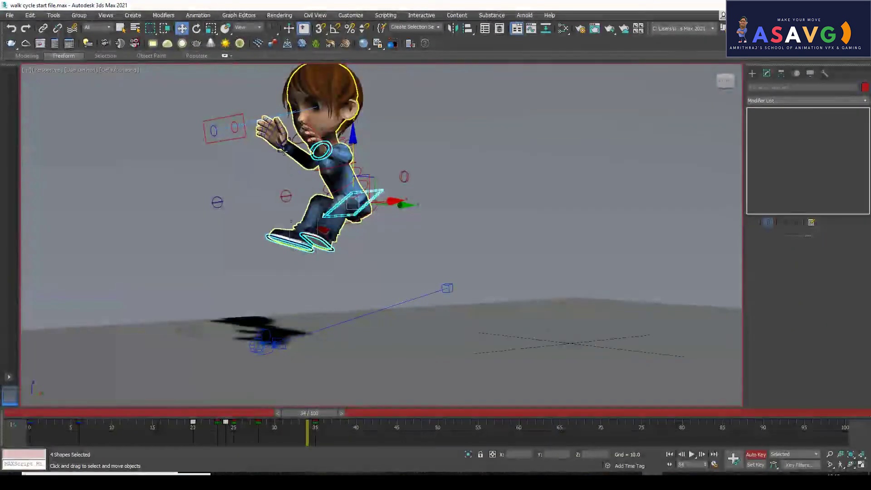
middle_click_drag(400, 212, 379, 219, "alt")
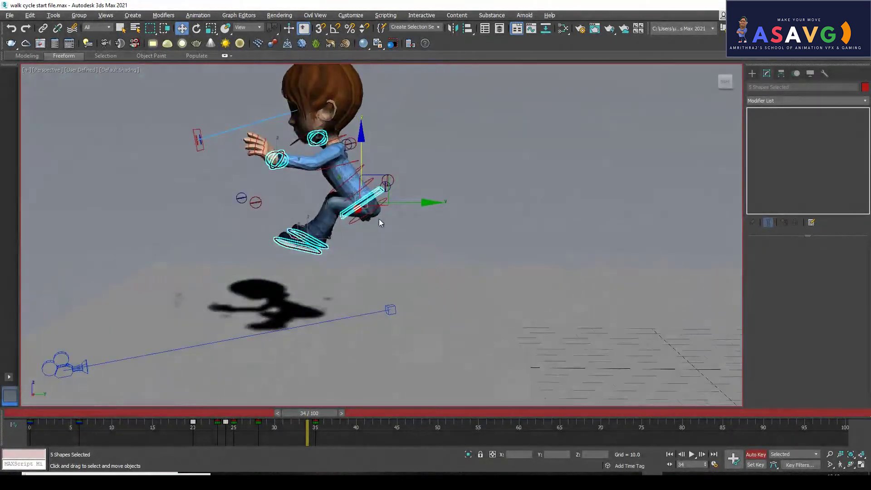
left_click_drag(426, 205, 362, 199)
key("ctrl+z")
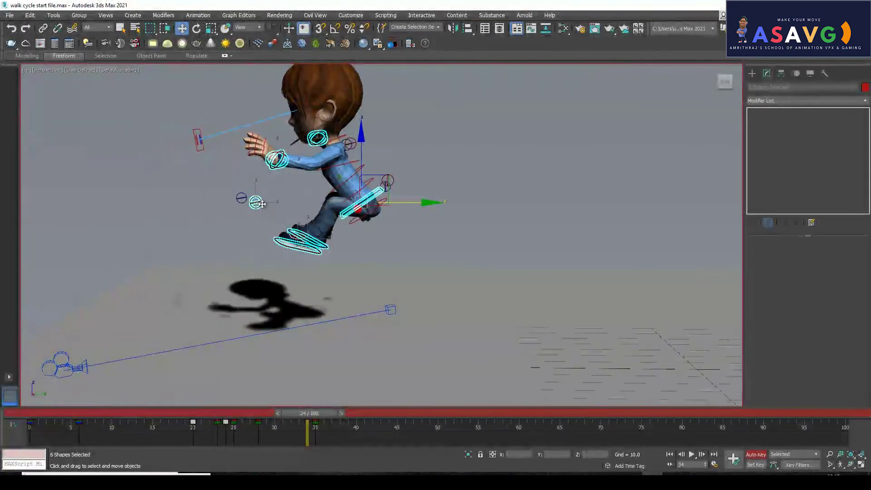
left_click(335, 206)
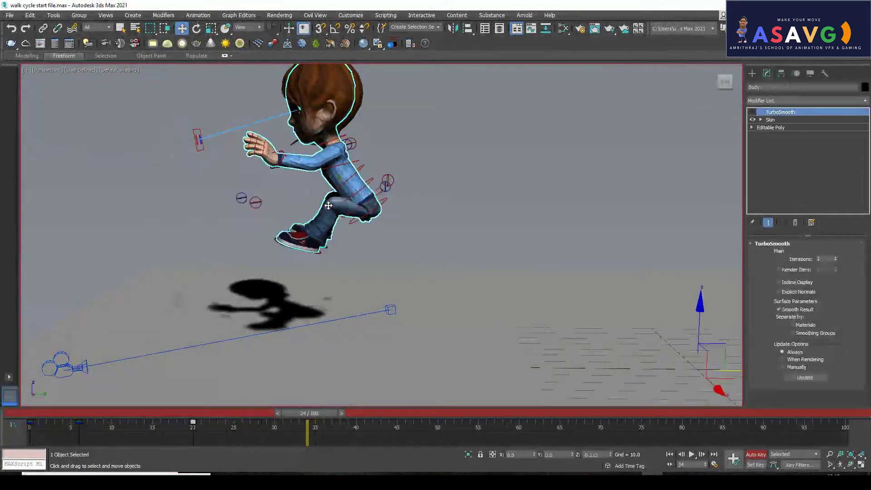
key("ctrl+z")
- Select the hip, foot, knee and hand controls at frame 34 and delete their keys at frame 35
middle_click_drag(362, 206, 407, 222, "alt")
left_click(341, 212)
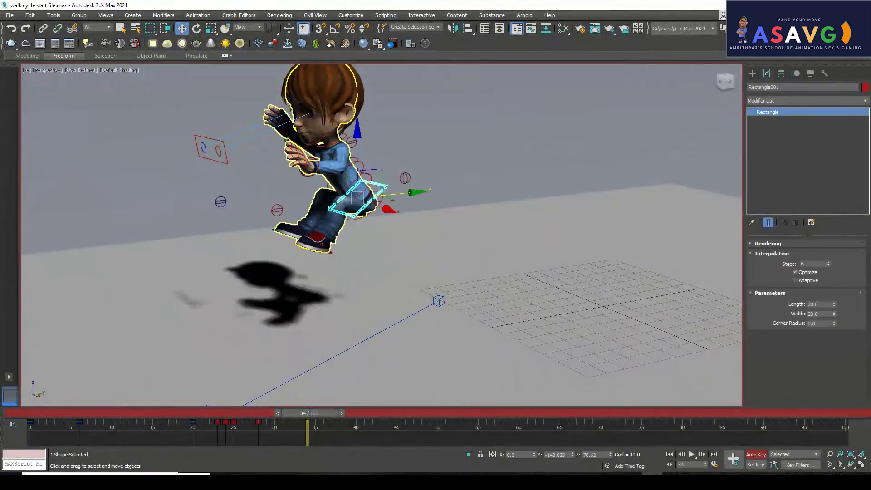
left_click(308, 250, "ctrl")
left_click(277, 211, "ctrl")
middle_click_drag(295, 222, 271, 233, "alt")
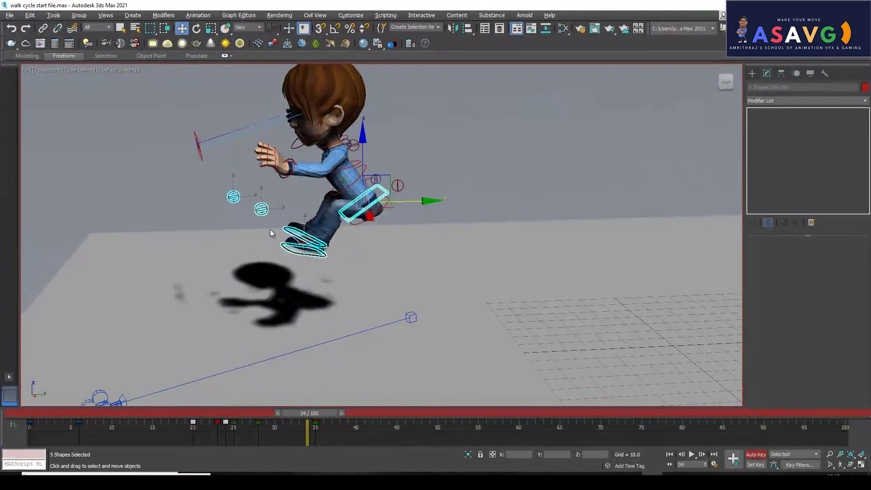
left_click(283, 172, "ctrl")
middle_click_drag(283, 176, 309, 224, "alt")
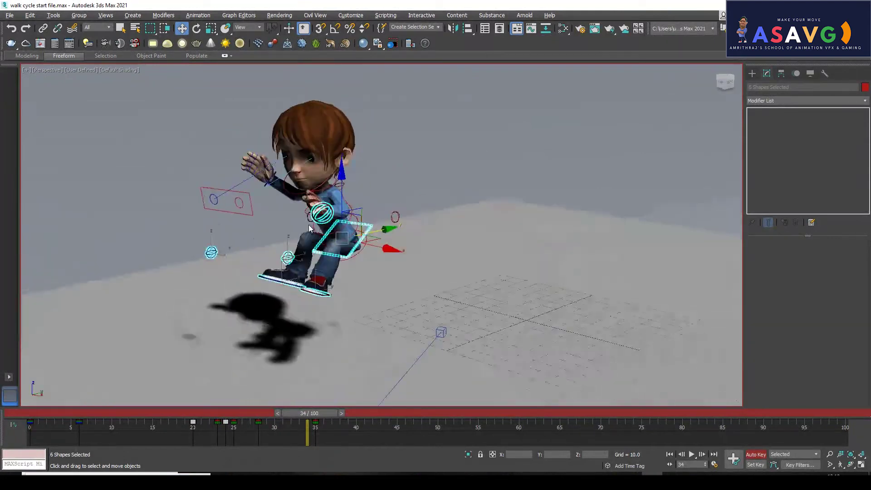
left_click(264, 180, "ctrl")
middle_click_drag(264, 180, 348, 287, "alt")
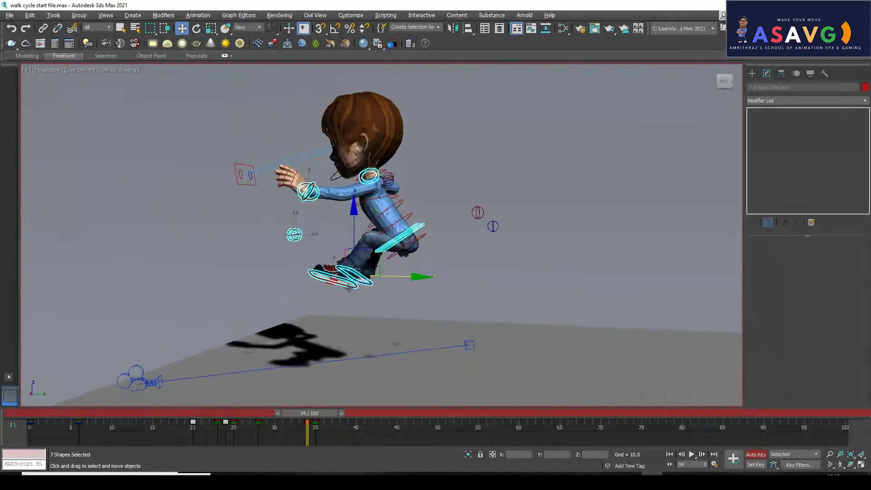
left_click_drag(300, 414, 315, 422)
key("w")
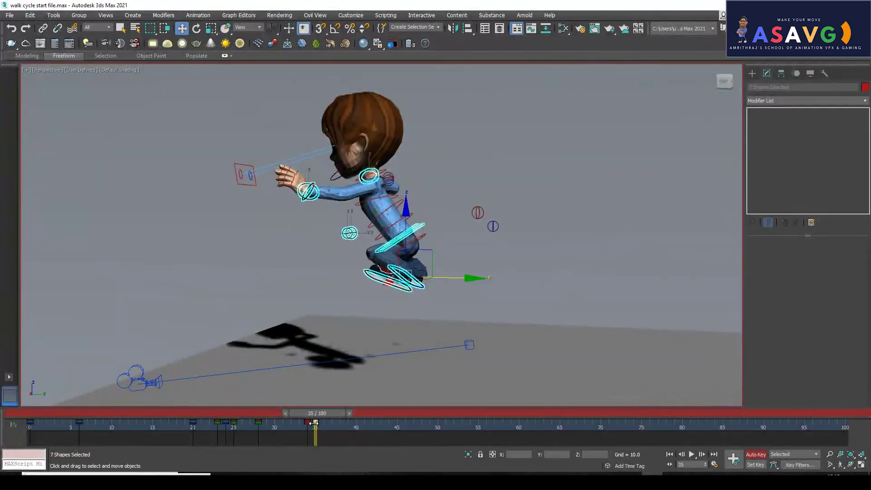
key("Delete")
- At frame 34, rotate the left foot control to X -15.748, Y -19.489, Z -0.149 so it points straight ahead
mouse_move(310, 415)
left_mouse_down()
mouse_move(286, 418)
mouse_move(303, 417)
left_mouse_up()
middle_click_drag(403, 344, 433, 306, "alt")
left_click(437, 304)
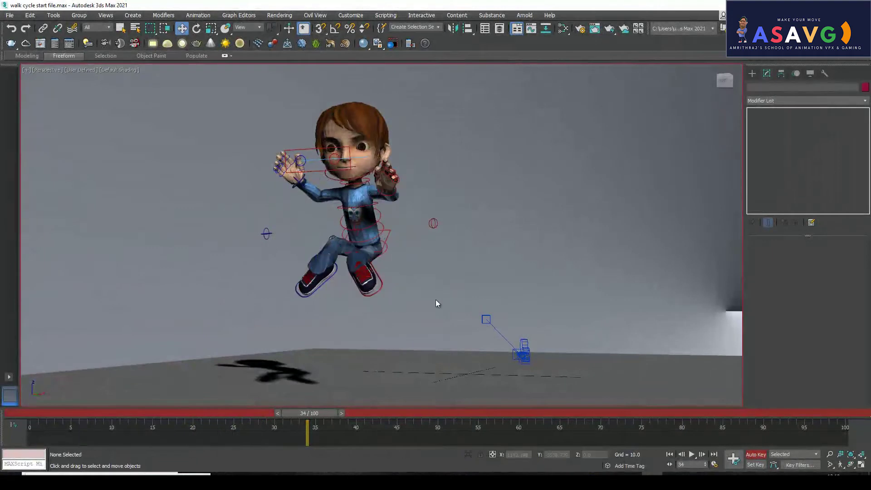
left_click(370, 296)
key("e")
left_click_drag(346, 324, 318, 263)
left_click(397, 332)
key("ctrl+z")
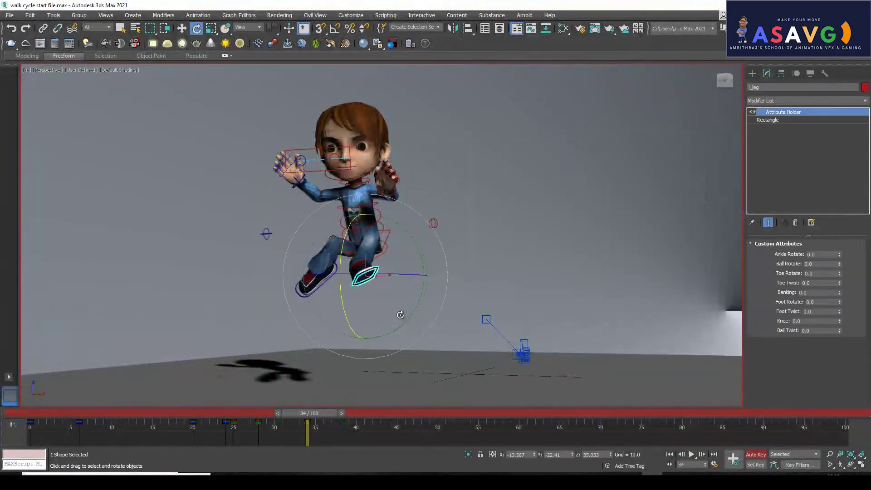
key("ctrl+z")
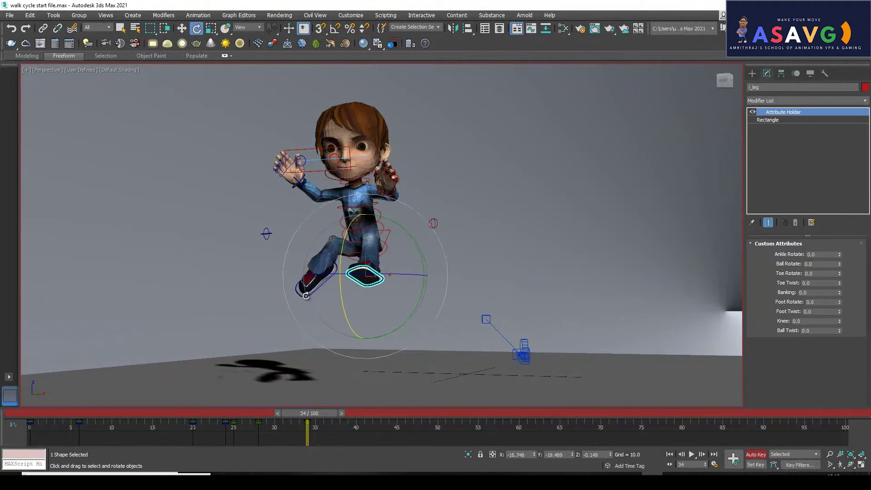
- At frame 34, rotate the right foot control to X -0.65, Y -24.81, Z -1.08 to match the left foot
left_click(302, 297)
middle_click_drag(301, 298, 298, 319, "alt")
key("e")
left_click_drag(358, 266, 335, 260)
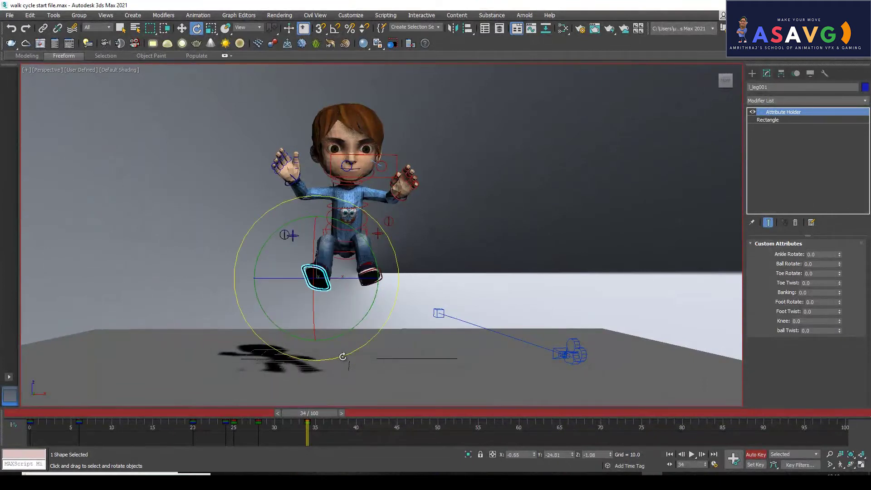
key("w")
- Try a landing at frame 43 by selecting the whole rig and moving it down to the ground and forward along Y
middle_click_drag(343, 275, 246, 213, "alt")
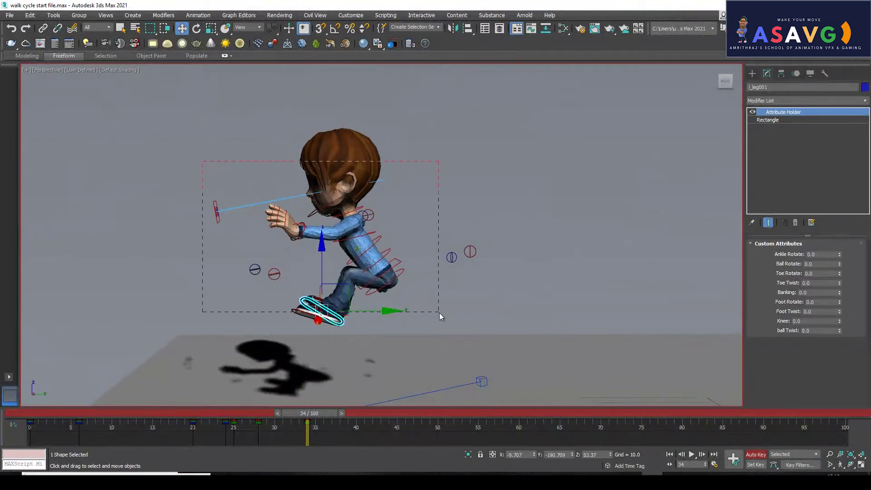
left_click_drag(439, 312, 439, 312)
left_click_drag(300, 413, 232, 414)
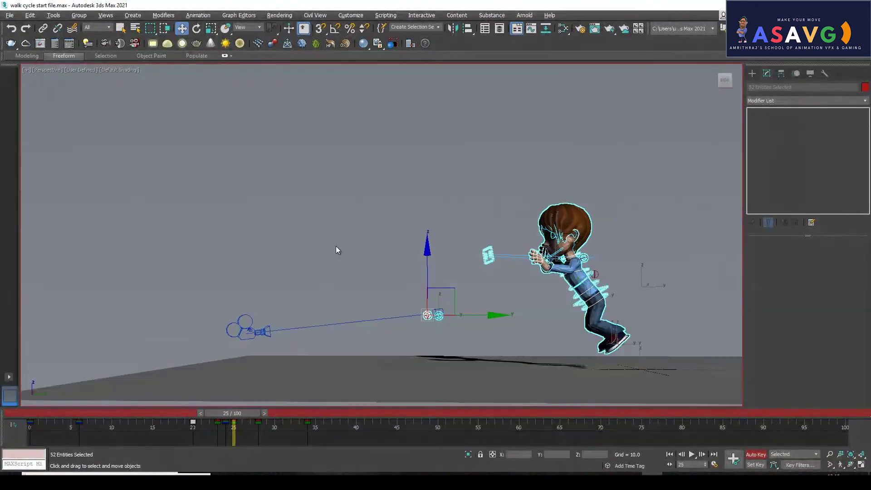
middle_click_drag(335, 250, 309, 263, "alt")
left_click_drag(214, 416, 360, 437)
key("w")
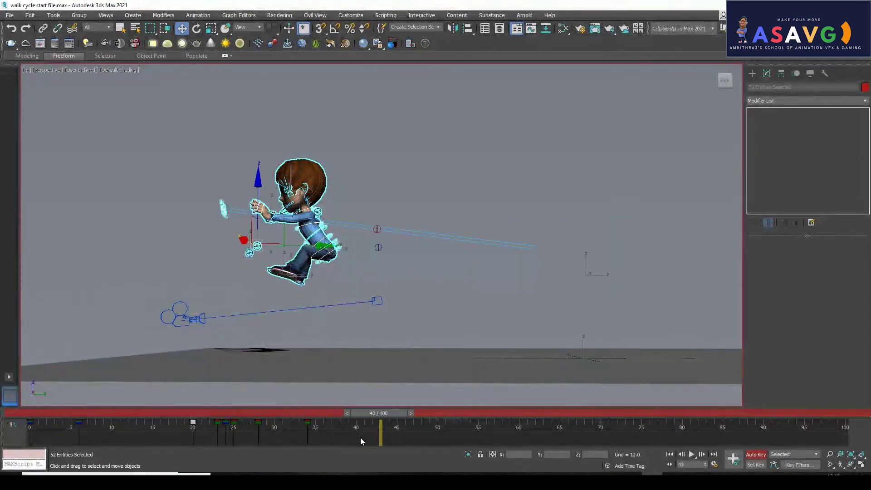
middle_click_drag(367, 308, 325, 300, "alt")
left_click_drag(282, 231, 268, 297)
left_click_drag(413, 321, 308, 320)
middle_click_drag(309, 321, 406, 303)
mouse_move(406, 303)
middle_mouse_down("alt")
mouse_move(396, 322)
mouse_move(417, 291)
middle_mouse_up("alt")
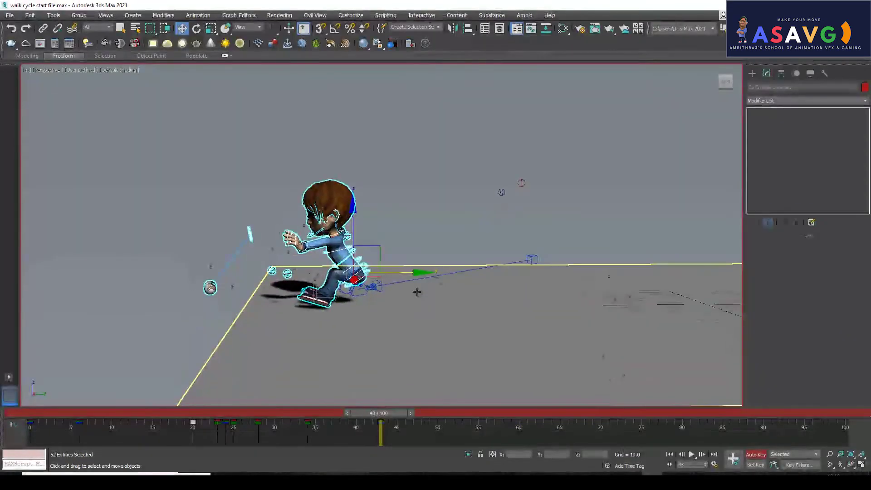
middle_click_drag(338, 319, 287, 382, "alt")
left_click_drag(344, 413, 281, 412)
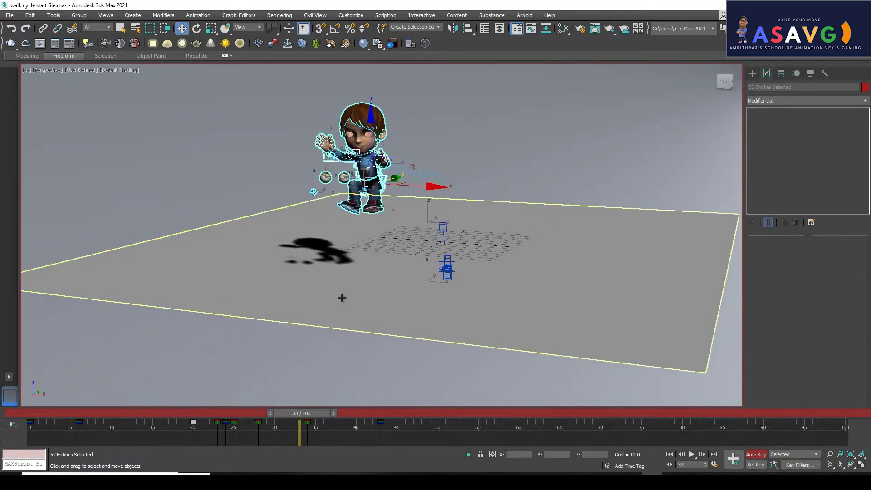
middle_click_drag(342, 297, 278, 402, "alt")
mouse_move(309, 412)
left_mouse_down()
mouse_move(398, 413)
mouse_move(310, 413)
left_mouse_up()
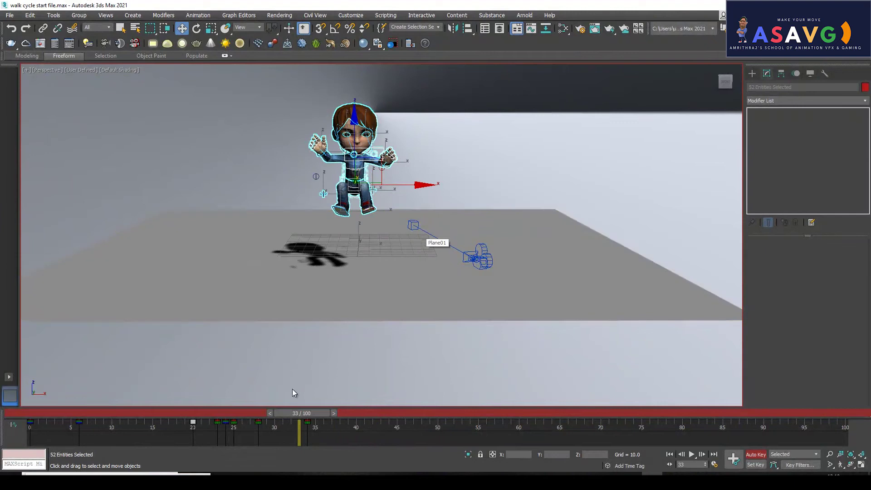
- At frame 40, select only the hip, both foot and both hand controls and move them forward along Y
left_click_drag(371, 424, 337, 424)
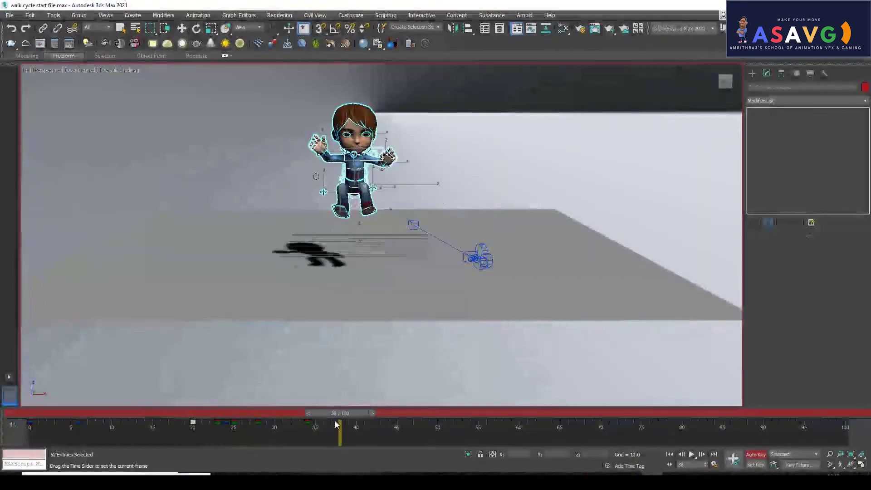
middle_click_drag(535, 272, 417, 226, "alt")
scroll(409, 218, "up", 3)
left_click(461, 207)
left_click(419, 152)
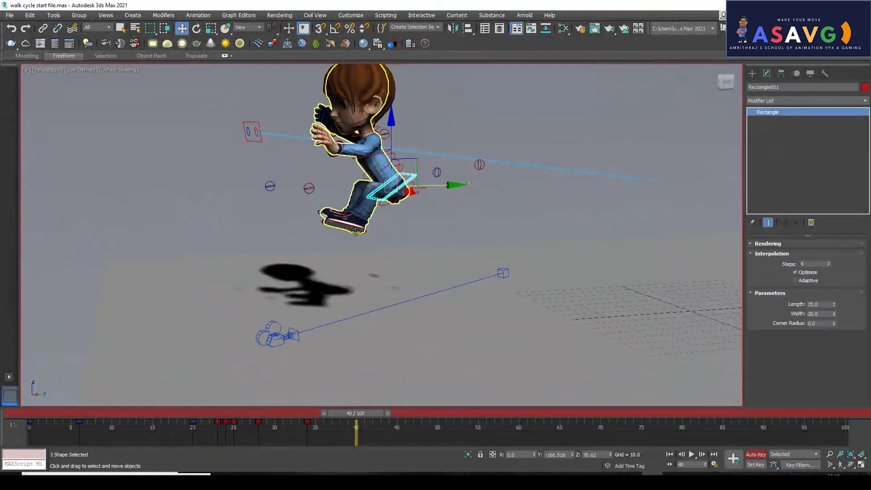
left_click(338, 229, "ctrl")
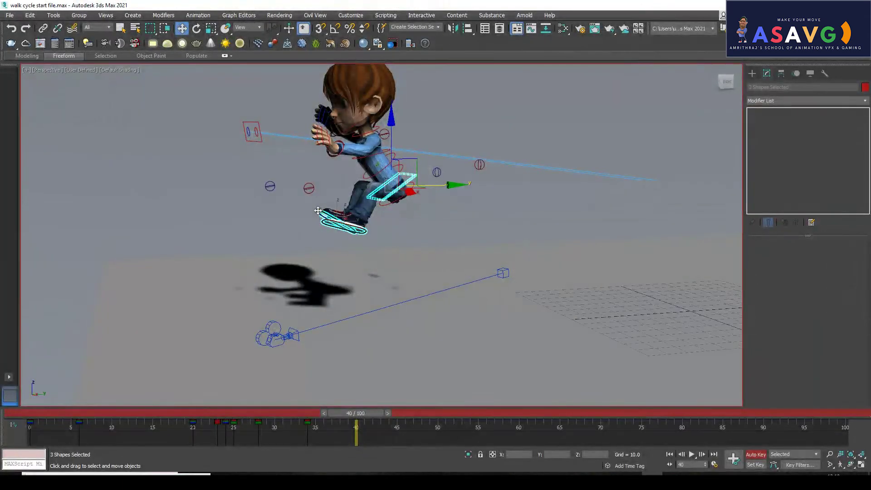
middle_click_drag(290, 173, 318, 148, "alt")
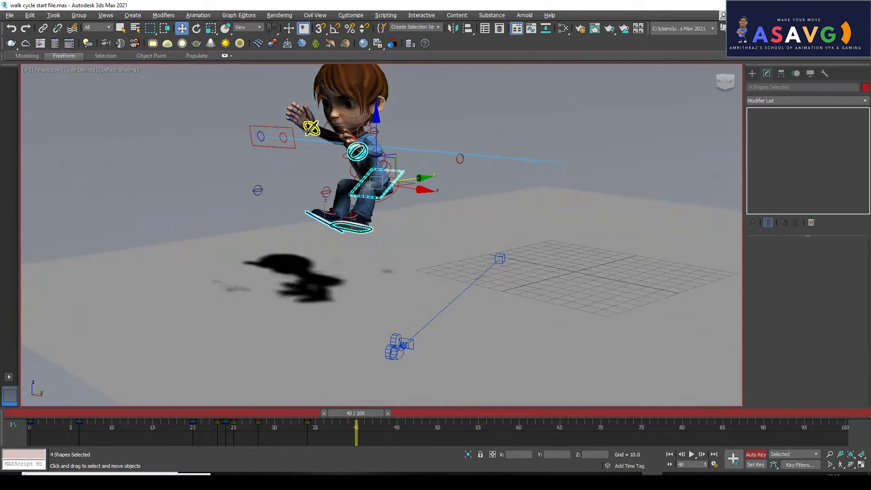
middle_click_drag(388, 189, 421, 189, "alt")
left_click_drag(421, 189, 398, 190)
- After checking frame 33, move the selected controls further forward at frame 40 and lower them along Z to the ground for the landing
left_click_drag(363, 412, 311, 432)
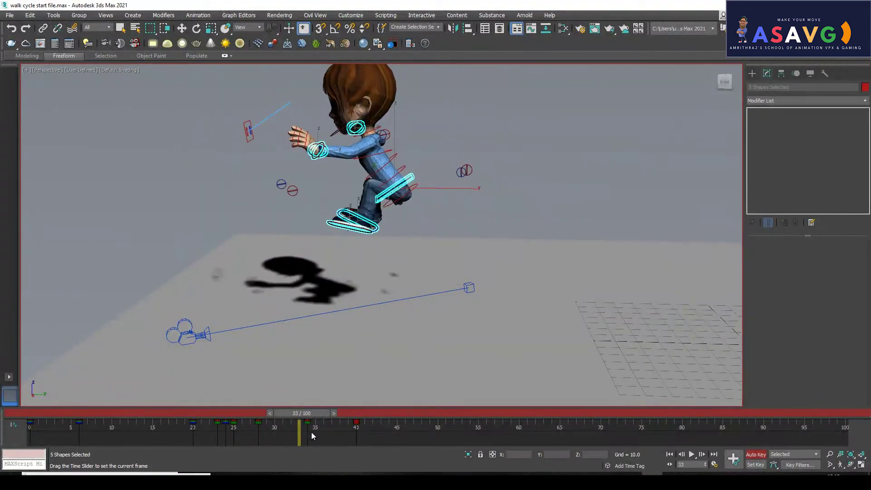
key("w")
left_click_drag(451, 188, 415, 188)
left_click_drag(299, 415, 356, 442)
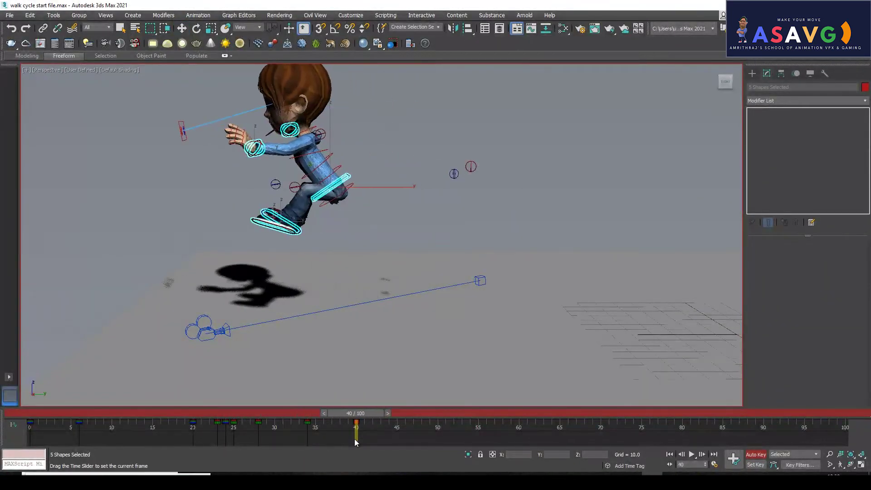
left_click_drag(329, 172, 329, 278)
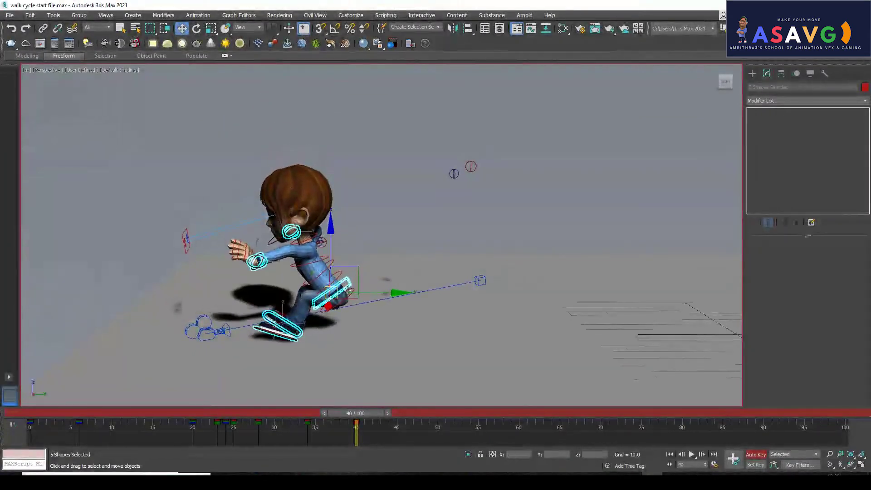
- Review the jump from frame 0, and at frame 28 shift the selected hip, foot and hand controls back along Y
left_click_drag(345, 419, 30, 422)
scroll(369, 296, "down", 5)
middle_click_drag(415, 312, 290, 319)
scroll(377, 326, "up", 2)
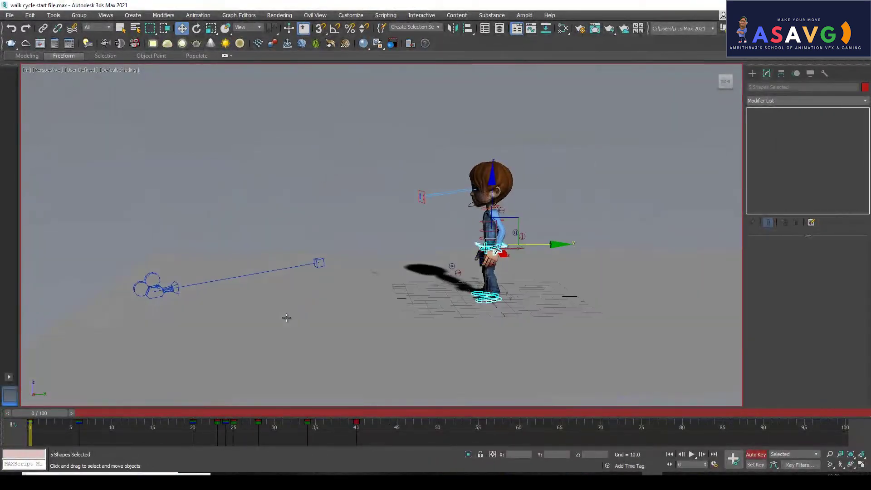
left_click_drag(38, 412, 266, 423)
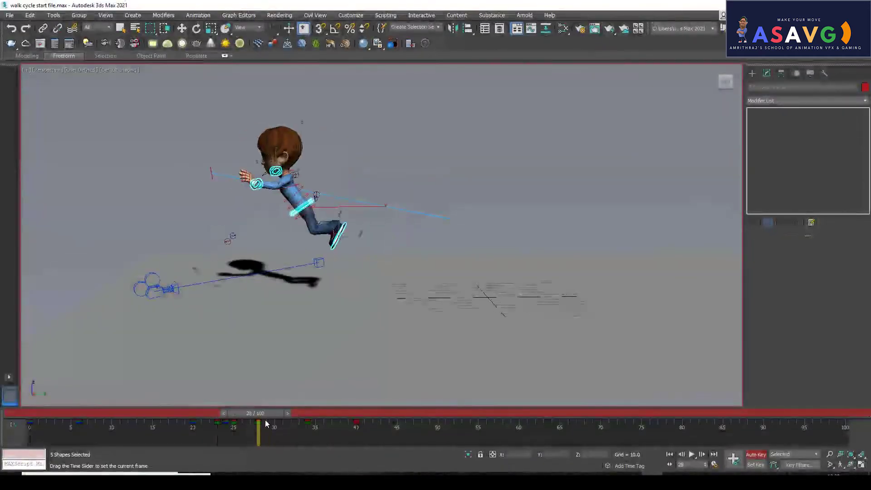
left_click_drag(364, 206, 427, 213)
- At frame 34, move the selected hip, foot and hand controls forward along Y
left_click_drag(248, 412, 306, 426)
key("w")
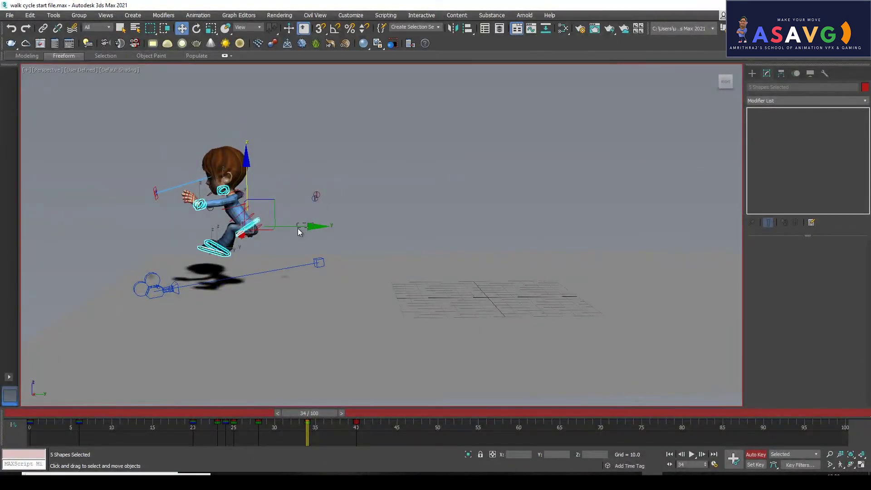
key("ctrl+z")
left_click_drag(310, 226, 291, 226)
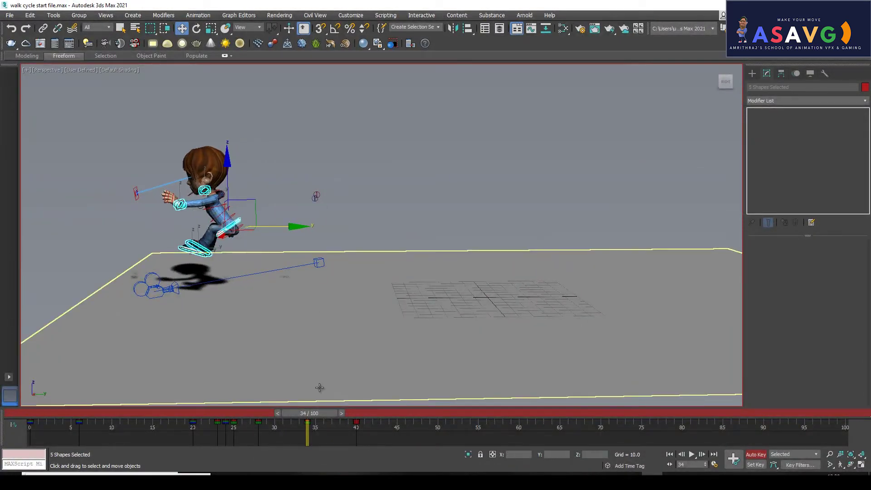
- Play the animation from frame 0 to check the timing and spacing of the jump, and stop playback
left_click_drag(307, 415, 153, 433)
key("Home")
key("w")
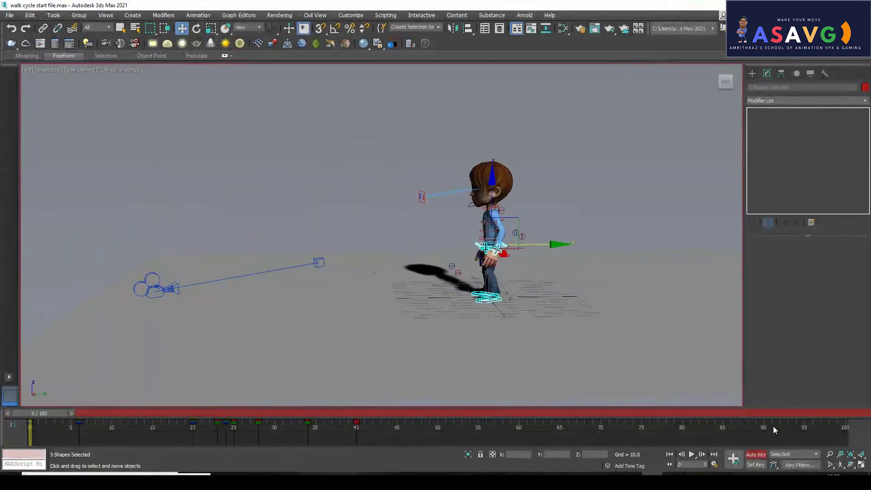
left_click(693, 454)
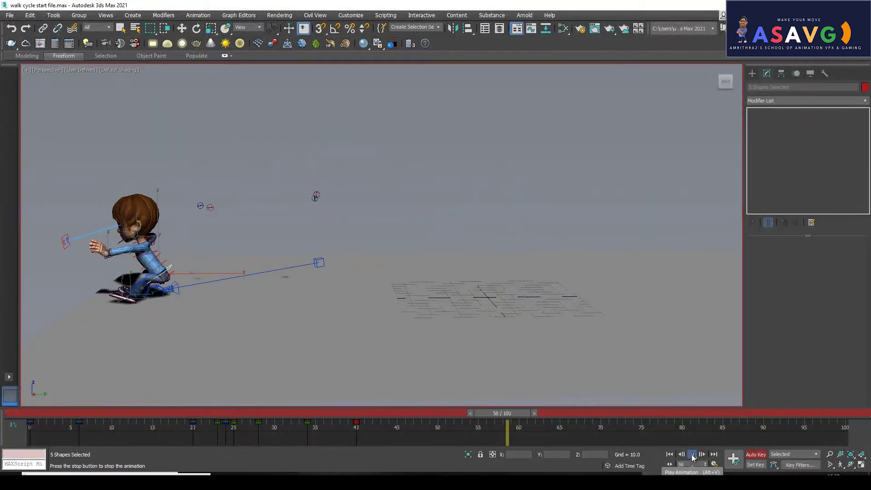
left_click(692, 455)
- At frame 40, rotate the left foot control around X to bring the raised sole down toward the floor
left_click_drag(134, 411, 358, 423)
key("w")
middle_click_drag(268, 250, 287, 176)
key("z")
scroll(334, 226, "down", 5)
left_click_drag(488, 305, 488, 305)
middle_click_drag(489, 304, 436, 307, "alt")
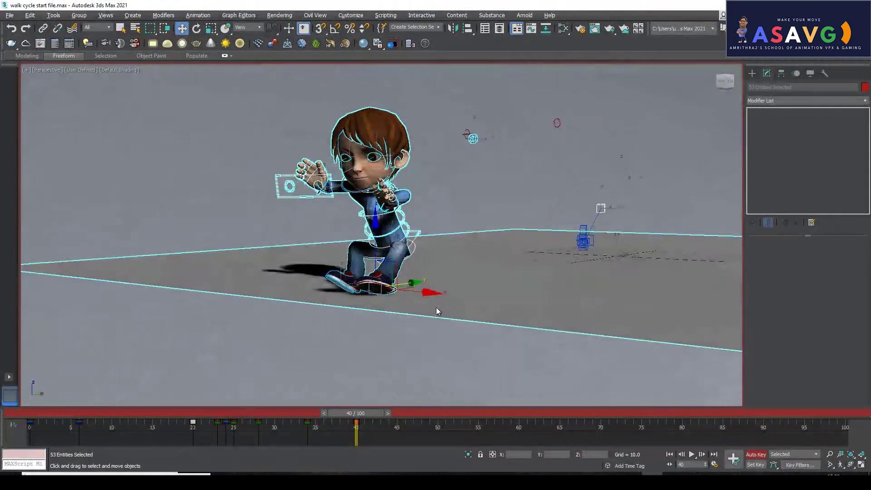
key("ctrl+d")
left_click_drag(455, 270, 444, 298)
middle_click_drag(372, 392, 410, 304, "alt")
left_click(376, 296)
key("e")
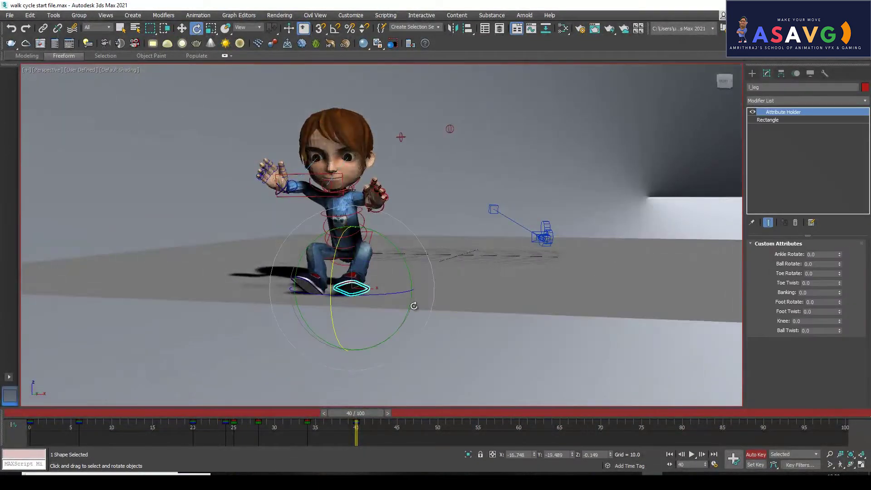
left_click_drag(397, 330, 406, 312)
left_click_drag(331, 300, 331, 329)
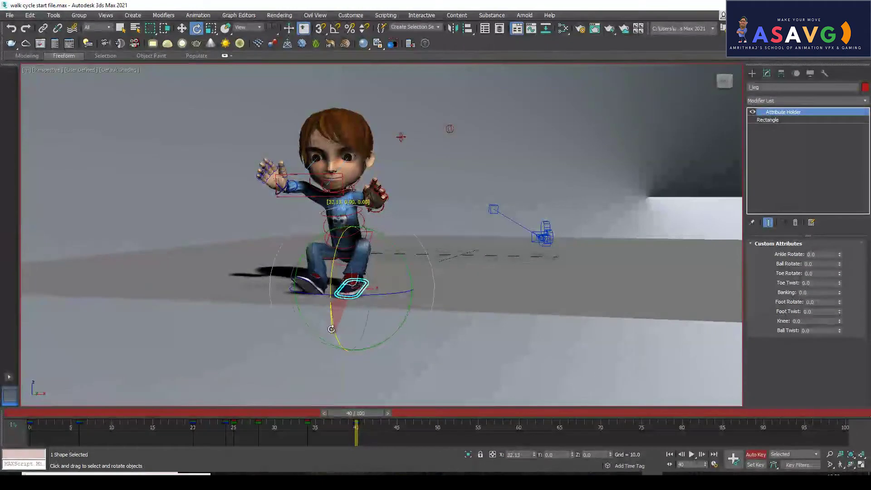
middle_click_drag(373, 303, 314, 300, "alt")
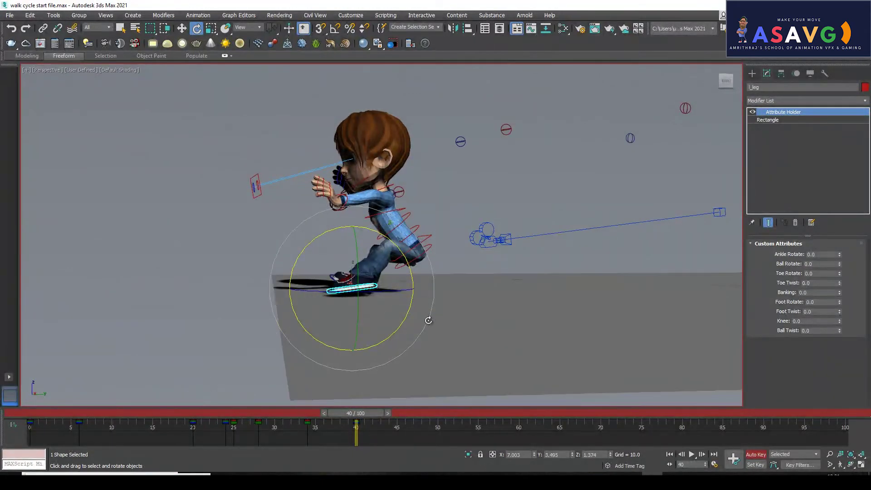
- Set the left foot control's height at floor level and fine-tune its rotation until the shoe lies flat
key("w")
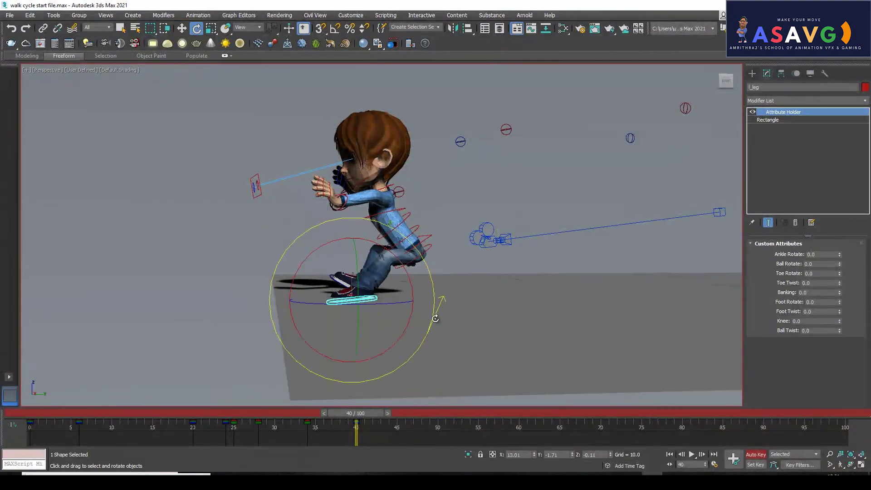
key("z")
middle_click_drag(362, 301, 421, 301, "alt")
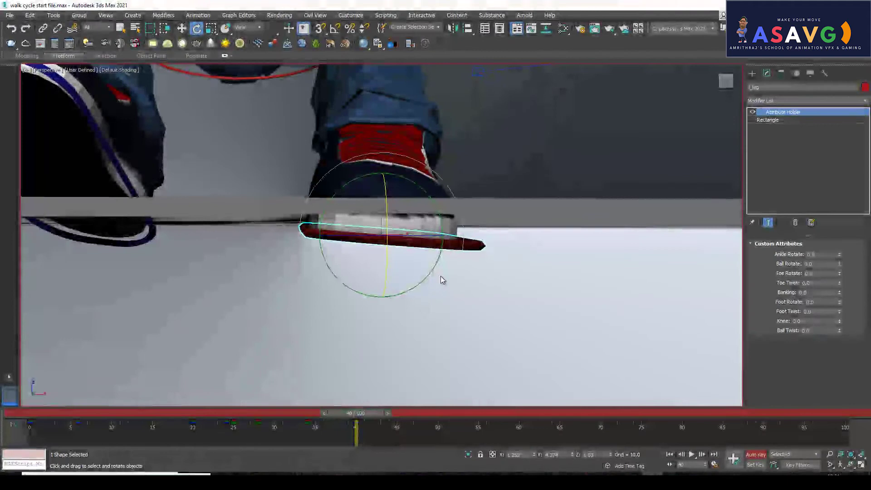
left_click_drag(430, 268, 436, 266)
left_click_drag(384, 189, 388, 135)
middle_click_drag(383, 198, 399, 218, "alt")
key("e")
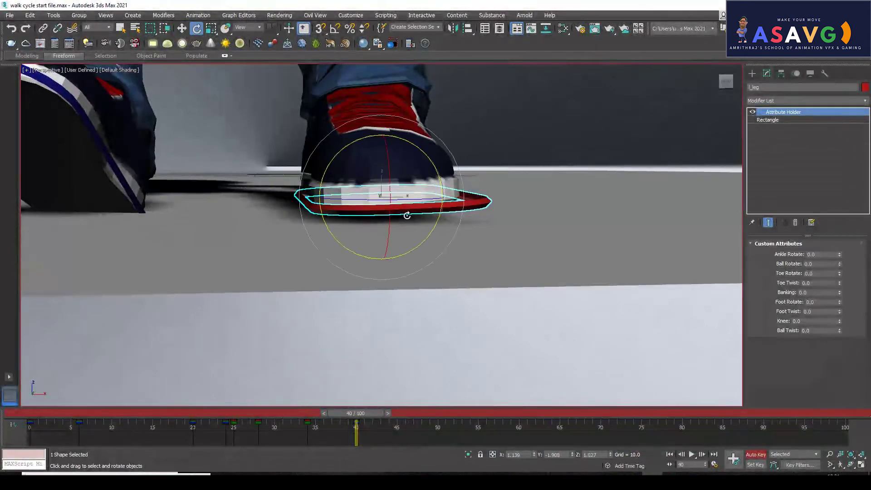
left_click_drag(383, 151, 381, 157)
left_click_drag(411, 229, 453, 230)
middle_click_drag(408, 230, 494, 241)
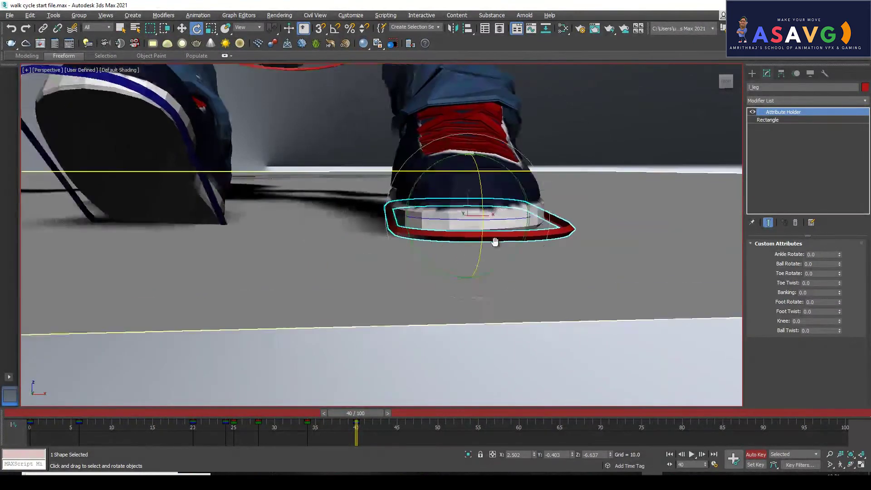
- Rotate the right foot control at frame 40 until its shoe lies flat on the ground like the left one
scroll(493, 241, "down", 1)
key("w")
left_click(176, 114)
key("e")
left_click_drag(177, 212, 183, 235)
left_click_drag(168, 136, 170, 178)
left_click_drag(241, 273, 244, 271)
left_click_drag(170, 184, 170, 183)
left_click_drag(155, 243, 154, 243)
middle_click_drag(253, 263, 188, 273, "alt")
scroll(293, 288, "down", 5)
middle_click_drag(355, 264, 325, 278, "alt")
scroll(360, 317, "down", 5)
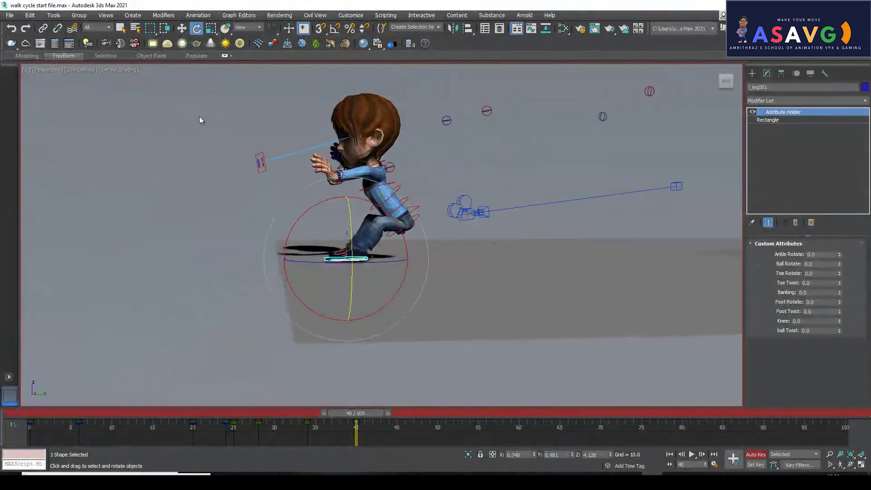
- Raise the hip control along Z at frame 40 and shift it forward along Y over the feet
left_click_drag(200, 117, 463, 279)
scroll(376, 349, "up", 3)
mouse_move(356, 425)
left_mouse_down()
mouse_move(291, 425)
mouse_move(370, 425)
left_mouse_up()
key("q")
key("e")
middle_click_drag(430, 301, 391, 223, "alt")
left_click(393, 222)
left_click_drag(386, 205, 387, 168)
key("ctrl+z")
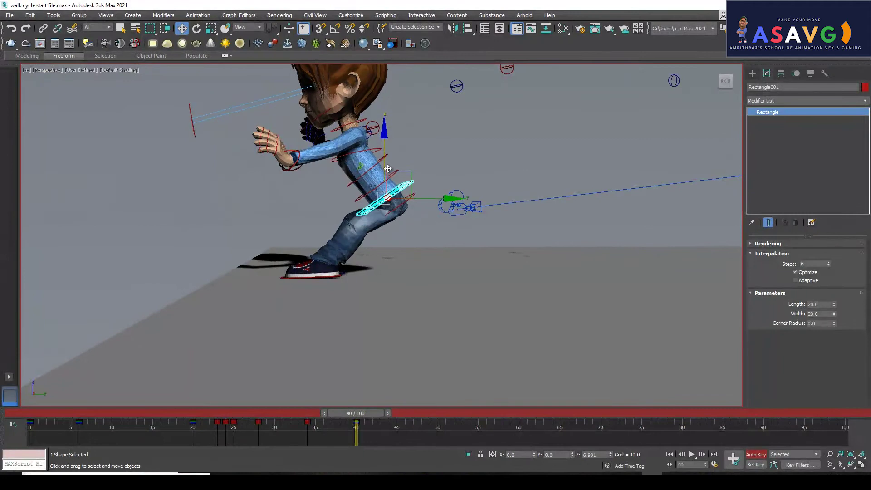
left_click_drag(446, 198, 421, 197)
- Move the blue knee target circle from behind the character to the front and lower it to knee level
middle_click_drag(343, 250, 387, 249, "alt")
middle_click_drag(488, 186, 445, 227)
middle_click_drag(446, 226, 415, 244, "alt")
left_click(385, 128)
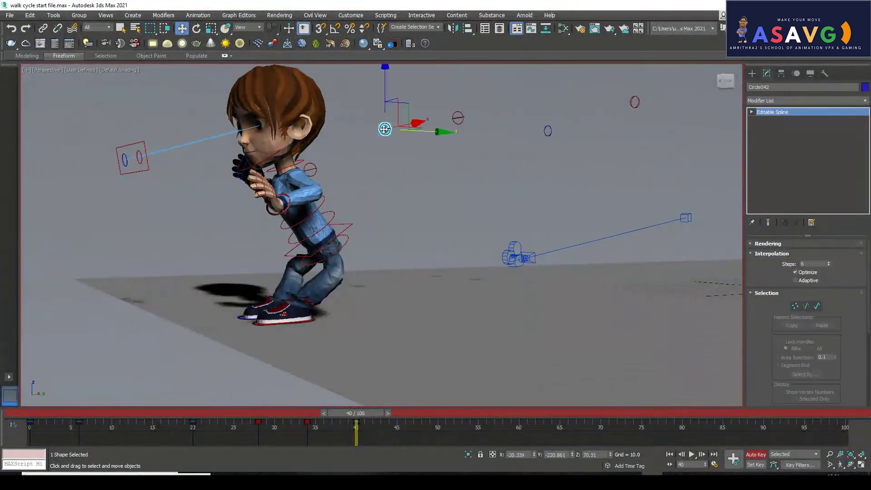
middle_click_drag(375, 146, 366, 151, "alt")
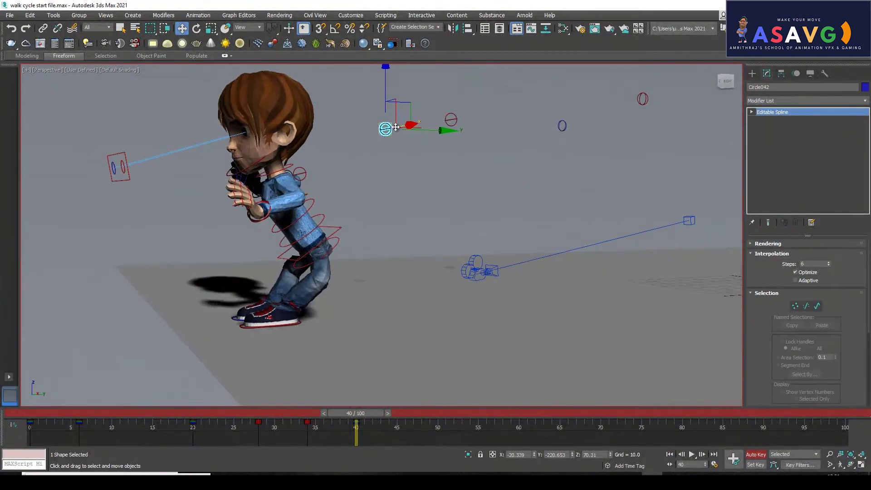
left_click_drag(443, 131, 226, 125)
middle_click_drag(254, 202, 338, 203, "alt")
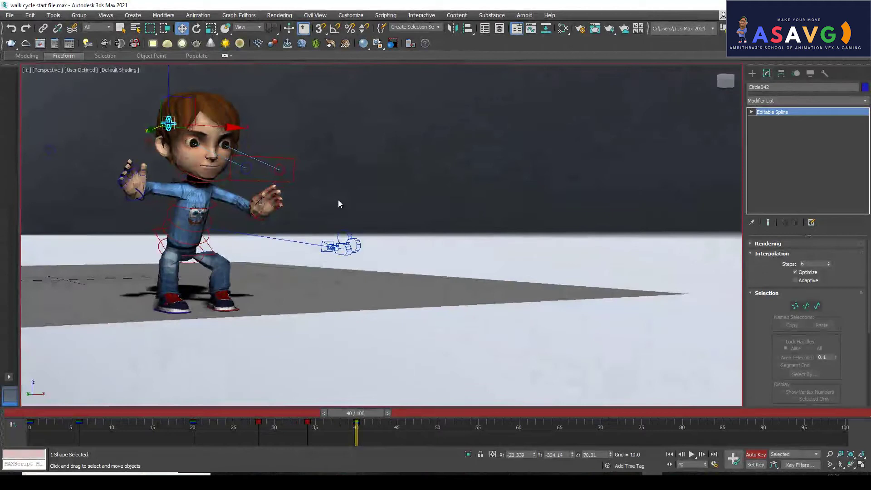
middle_click_drag(101, 103, 163, 110, "alt")
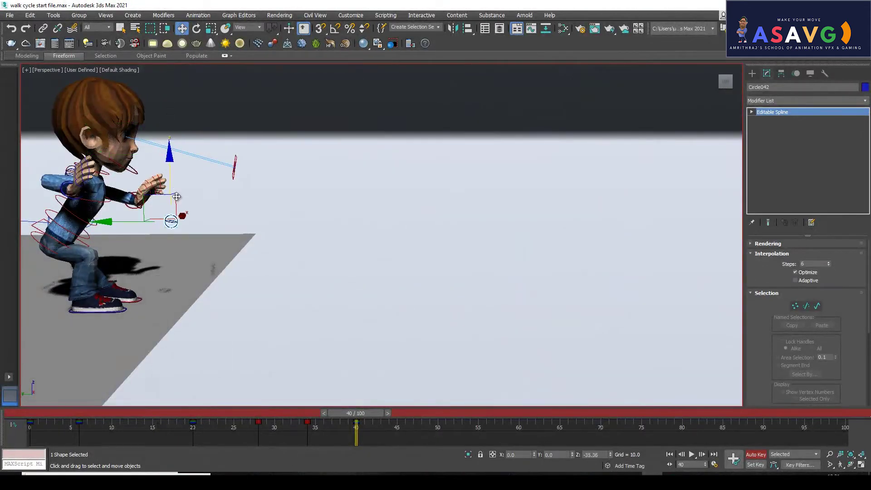
middle_click_drag(176, 196, 180, 229, "alt")
left_click_drag(205, 218, 252, 215)
- Bring the red knee target circle in front of the character and lower it beside the blue one
middle_click_drag(481, 170, 383, 194, "alt")
scroll(403, 181, "down", 5)
left_click(416, 191)
left_click_drag(410, 210, 481, 209)
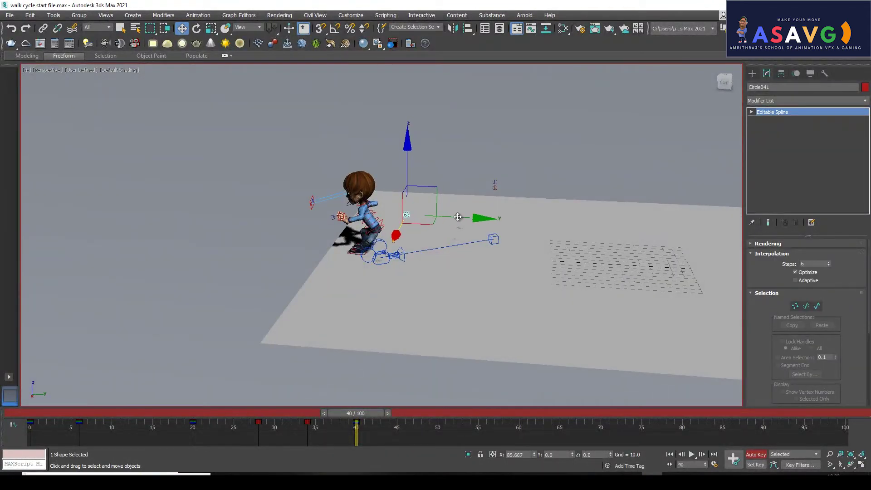
scroll(424, 218, "up", 3)
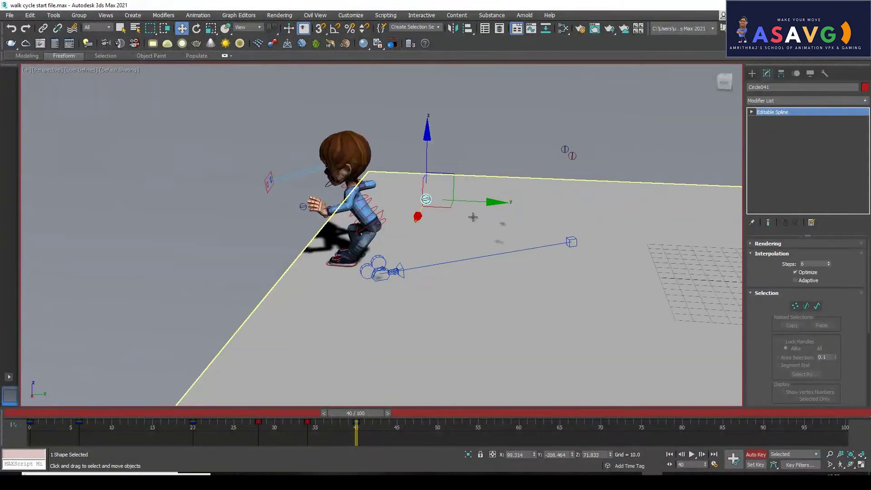
left_click(369, 200)
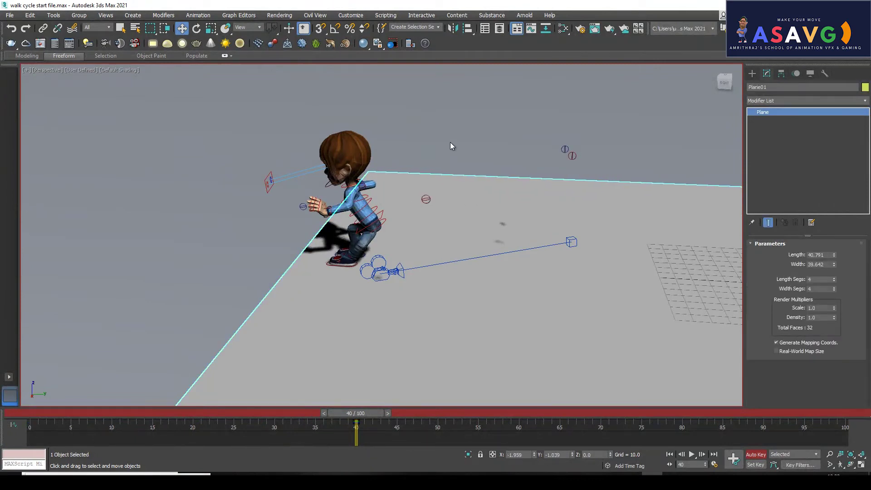
left_click(450, 150)
left_click(426, 198)
left_click(431, 191)
left_click(463, 149)
middle_click_drag(399, 199, 400, 219, "alt")
left_click(513, 132)
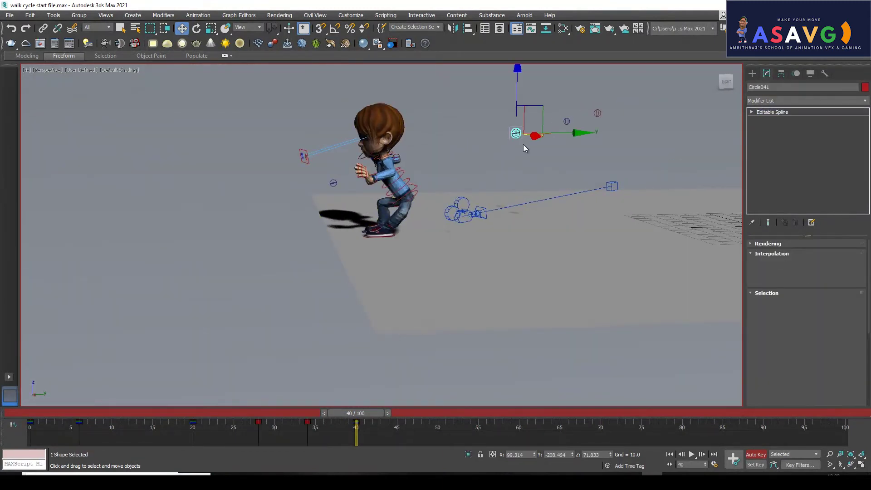
middle_click_drag(524, 144, 515, 156)
mouse_move(388, 150)
middle_mouse_down("alt")
mouse_move(355, 167)
mouse_move(309, 157)
middle_mouse_up("alt")
left_click_drag(295, 178, 295, 184)
middle_click_drag(271, 220, 313, 233, "alt")
left_click(288, 209)
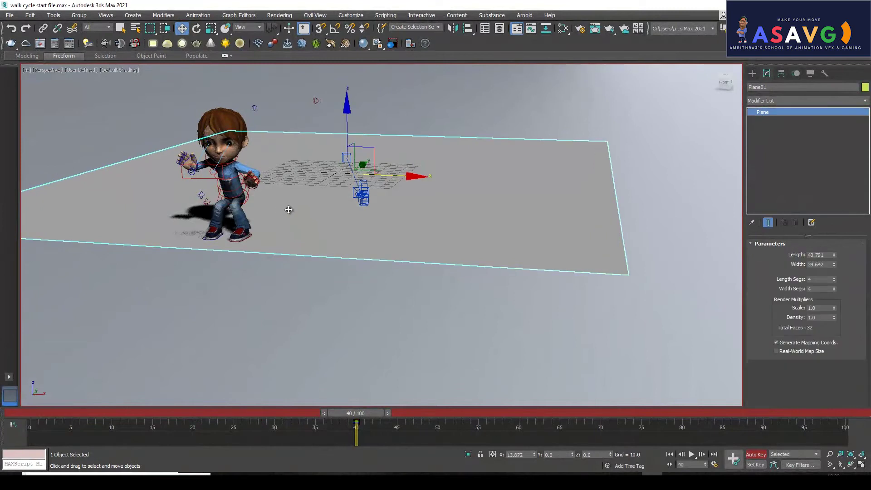
key("ctrl+z")
key("ctrl+z")
left_click(209, 262)
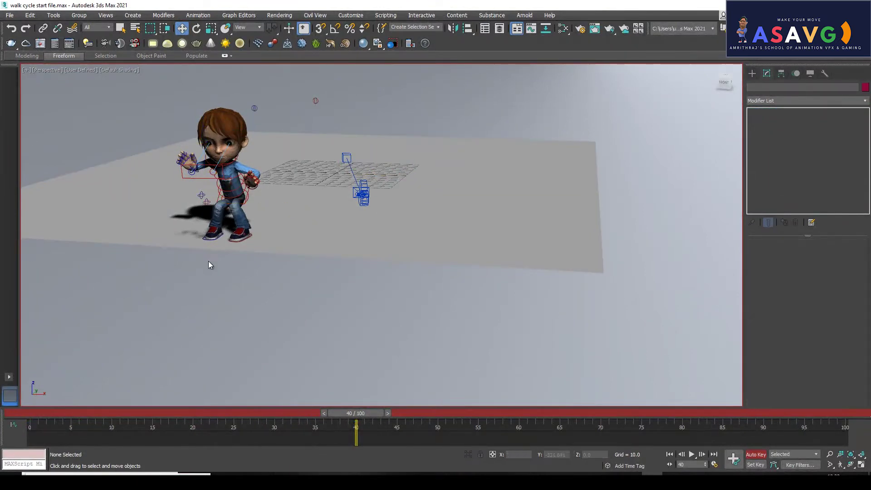
- Shift the red knee target circle about 17 units along X in front of the left leg
scroll(200, 238, "up", 4)
scroll(201, 238, "down", 4)
middle_click_drag(221, 206, 303, 248)
scroll(254, 236, "up", 2)
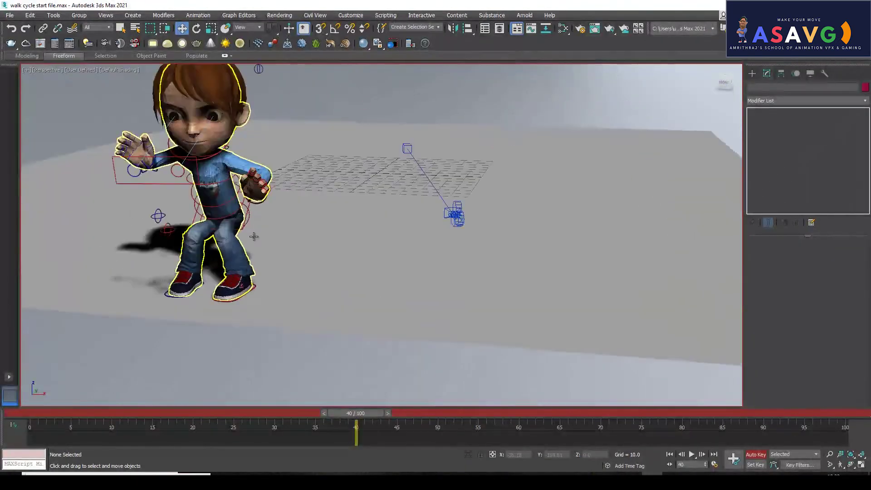
left_click(167, 230)
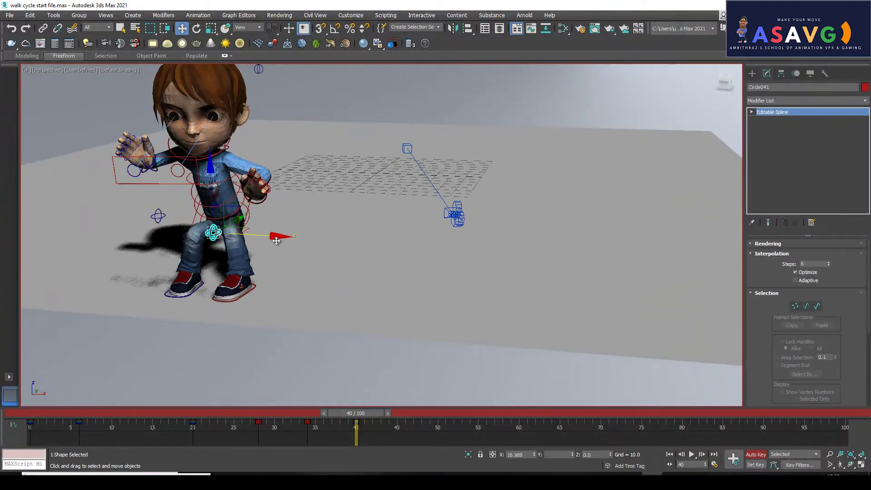
middle_click_drag(280, 240, 381, 233, "alt")
- At frame 40, move the hip control forward along Y and raise it along Z to straighten the legs
left_click(356, 222)
left_click_drag(399, 230, 378, 231)
mouse_move(359, 411)
left_mouse_down()
mouse_move(279, 411)
mouse_move(356, 421)
left_mouse_up()
key("w")
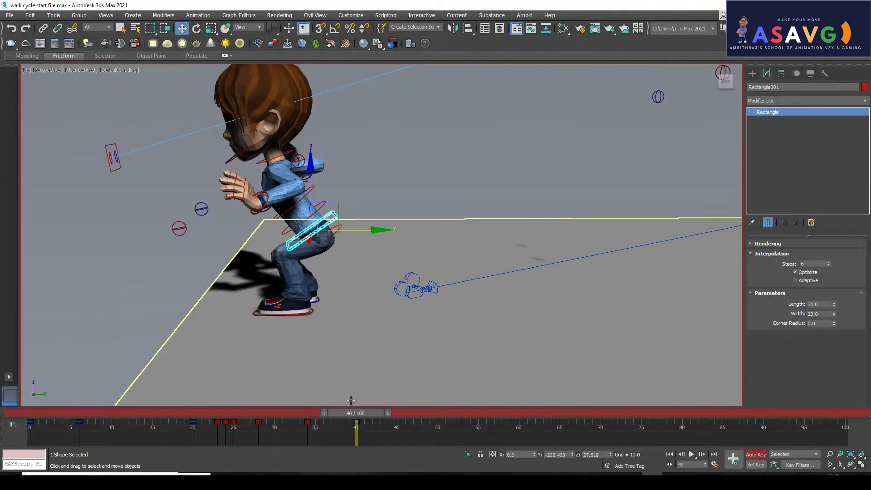
left_click_drag(310, 214, 311, 196)
key("ctrl+z")
middle_click_drag(247, 226, 310, 209, "alt")
left_click_drag(310, 209, 315, 166)
- Rotate the hip control at frame 40 to make the torso more upright, and adjust its position along Y
middle_click_drag(365, 239, 281, 239, "alt")
key("e")
middle_click_drag(388, 229, 374, 231, "alt")
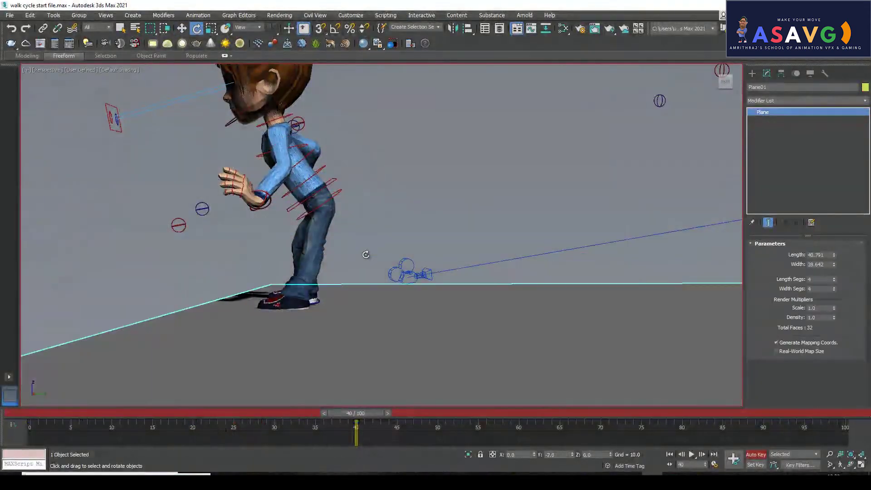
left_click(399, 210)
left_click(323, 192)
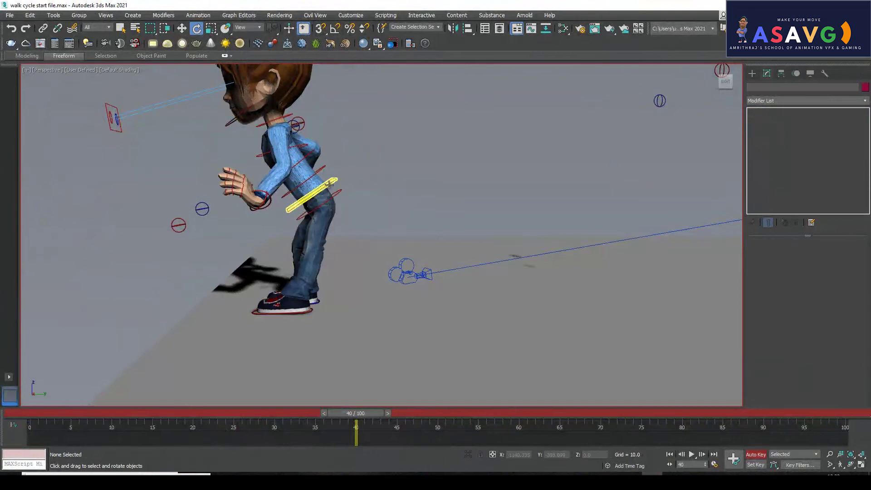
left_click_drag(363, 232, 336, 247)
middle_click_drag(328, 248, 358, 234, "alt")
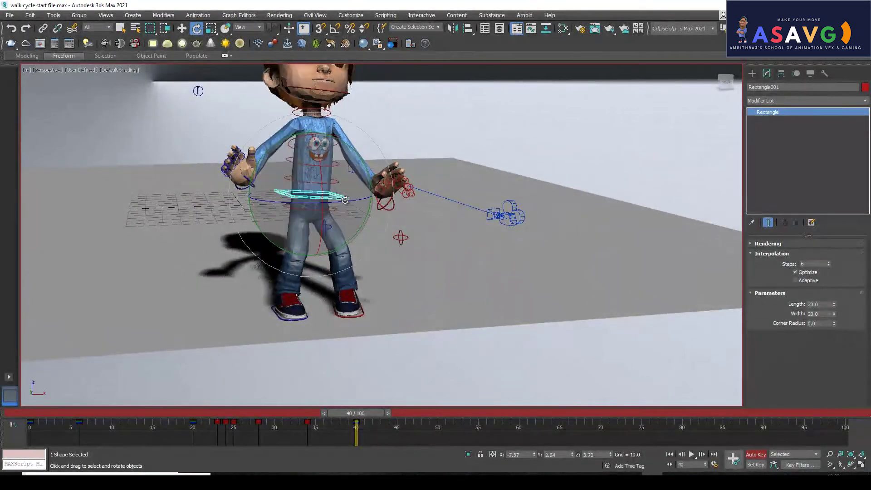
left_click_drag(357, 237, 362, 230)
middle_click_drag(367, 238, 270, 244, "alt")
key("w")
mouse_move(346, 197)
left_mouse_down()
mouse_move(362, 196)
mouse_move(354, 196)
left_mouse_up()
- Scrub back through the jump, and at frame 48 move the hip control forward along Y and lower it into a crouch
middle_click_drag(354, 196, 308, 295, "alt")
left_click_drag(335, 416, 267, 428)
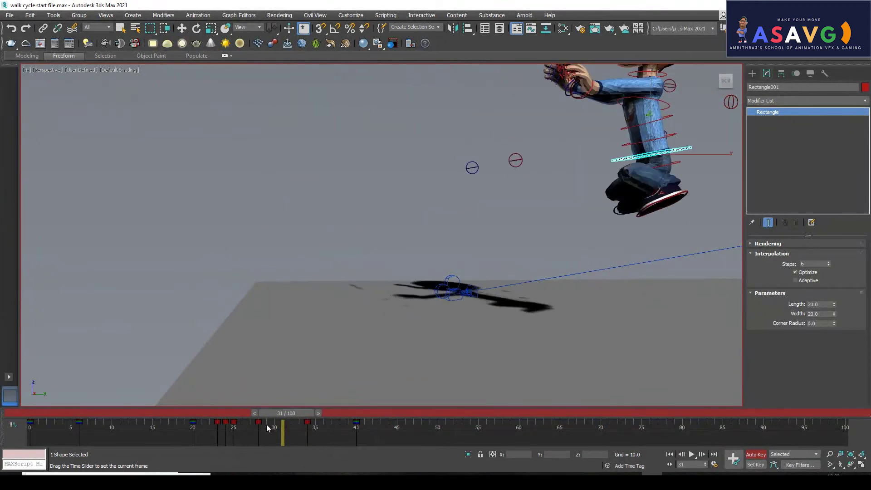
middle_click_drag(476, 244, 458, 243)
left_click_drag(286, 414, 415, 430)
key("w")
left_click(336, 246)
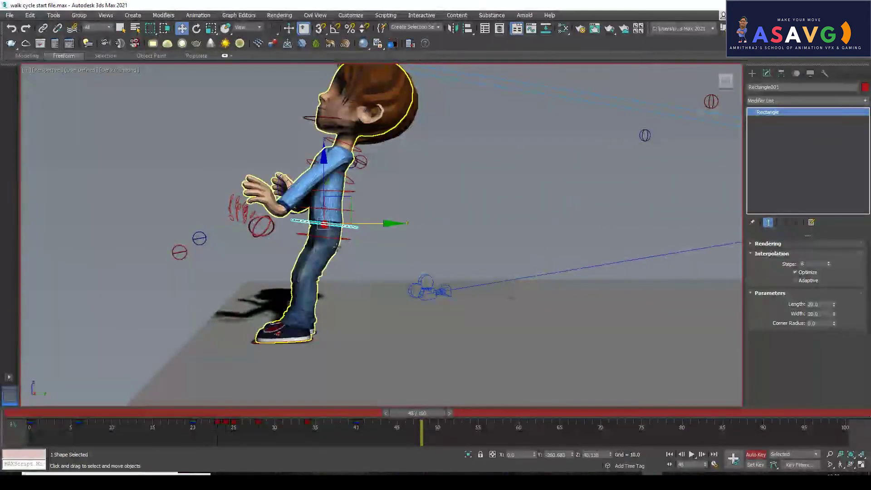
left_click_drag(392, 223, 311, 216)
left_click_drag(282, 156, 282, 199)
- At frame 48, rotate the chest control, undo the last rotation, and rotate the spine control below it to bend the torso forward
middle_click_drag(142, 268, 224, 249, "alt")
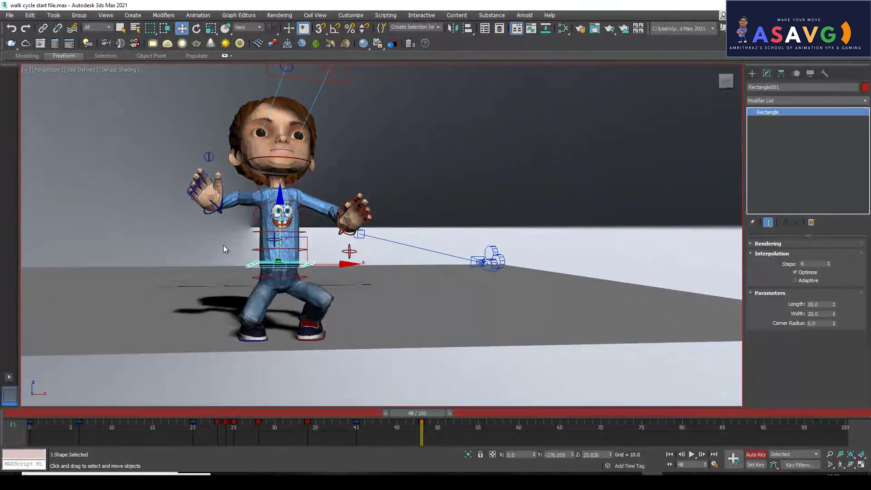
left_click(234, 219)
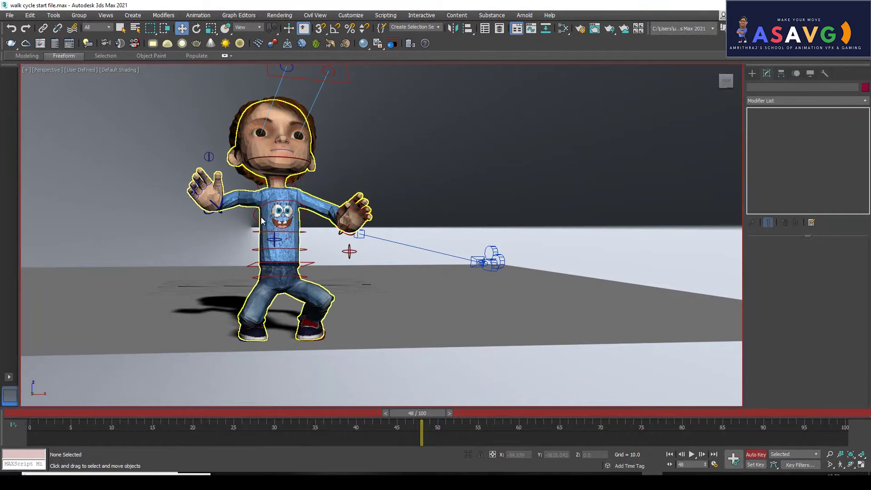
left_click(254, 218)
key("e")
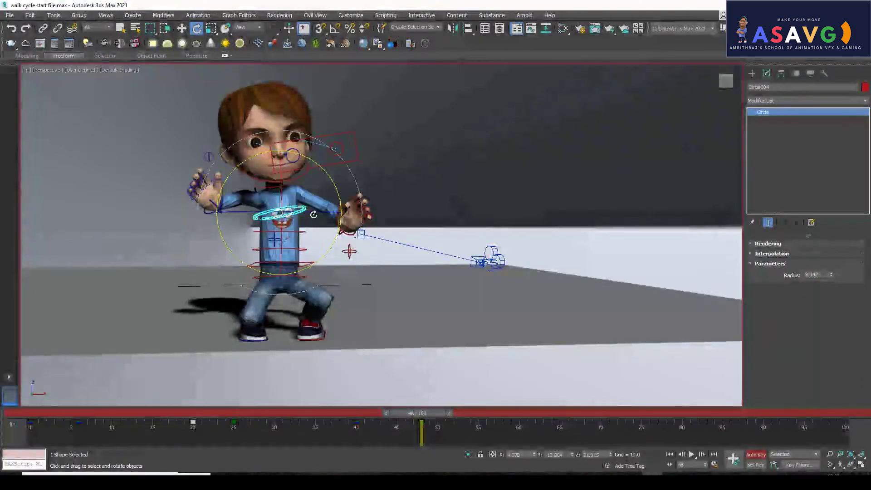
left_click_drag(313, 178, 321, 205)
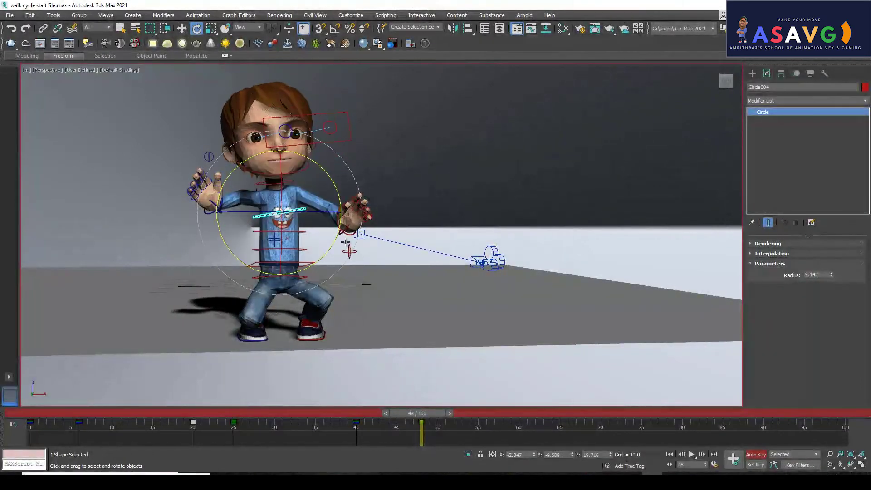
key("ctrl+z")
key("w")
left_click(258, 232)
key("e")
left_click_drag(303, 221, 307, 268)
- Rotate the hip control at frame 48 to tip the pelvis and upper body further forward
left_click(253, 266)
key("e")
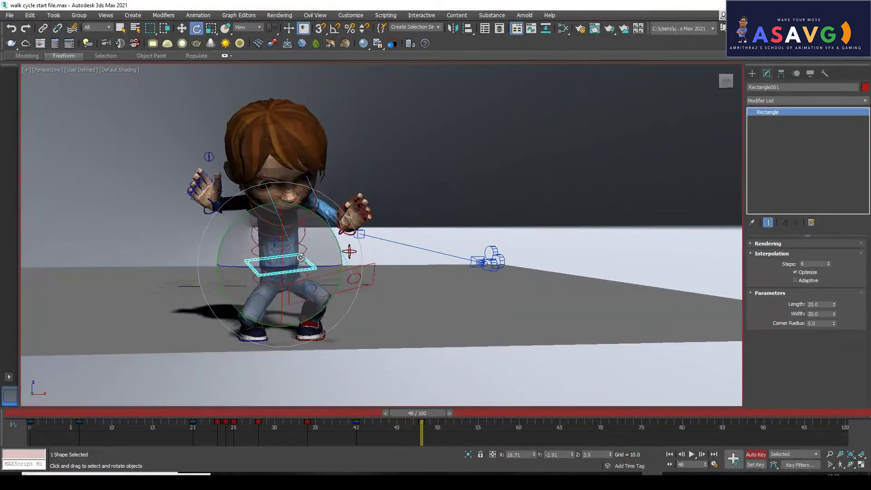
left_click_drag(355, 300, 336, 326)
mouse_move(335, 325)
middle_mouse_down("alt")
mouse_move(278, 332)
mouse_move(336, 326)
middle_mouse_up("alt")
key("w")
- At frame 40, rotate the left foot control (l_leg) about Z so the toes turn outward
middle_click_drag(386, 241, 316, 301, "alt")
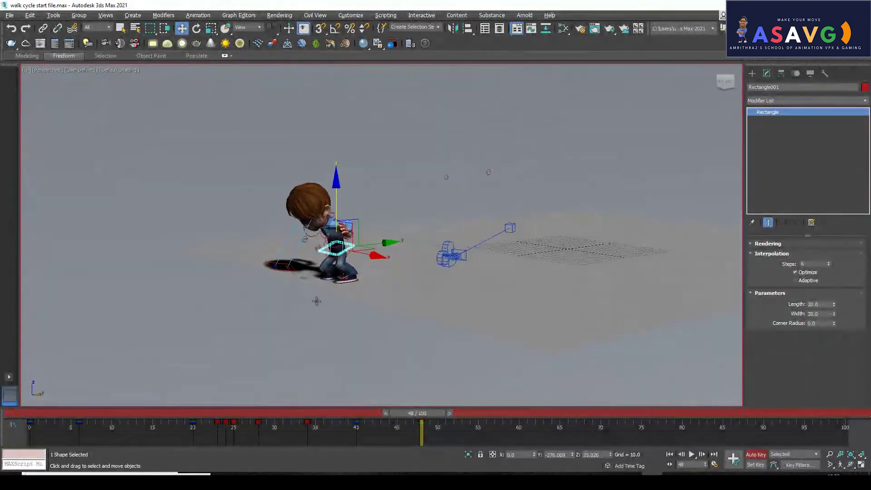
left_click(318, 249)
middle_click_drag(318, 249, 368, 277, "alt")
scroll(327, 301, "up", 5)
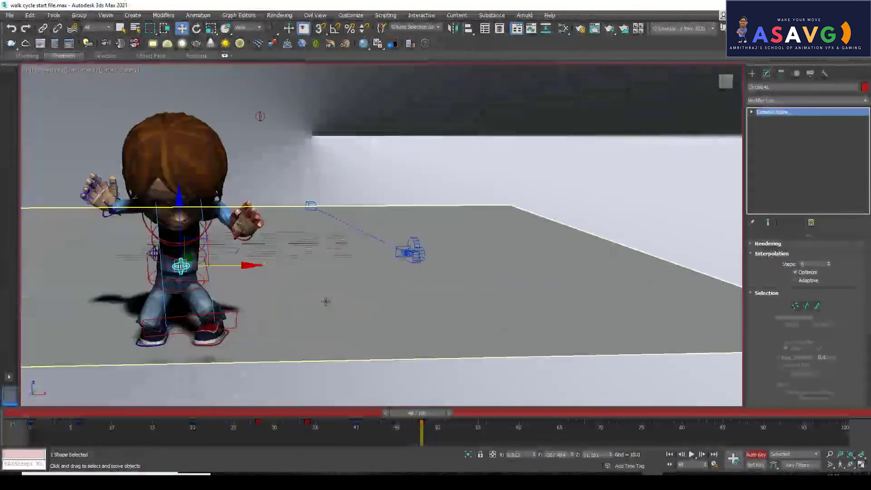
middle_click_drag(326, 301, 346, 285)
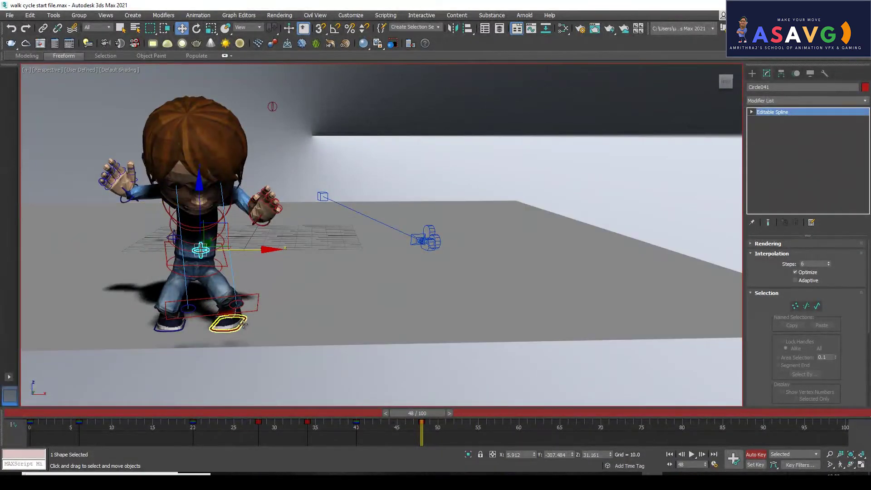
left_click(244, 323)
left_click_drag(419, 413, 353, 426)
key("w")
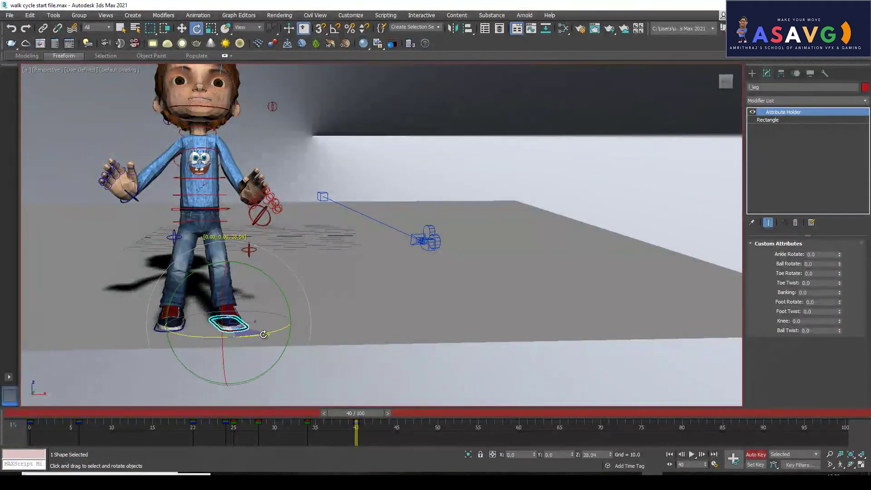
- Scrub through the whole jump to check the motion from the side, and return to frame 0
left_click_drag(358, 414, 459, 423)
middle_click_drag(492, 311, 385, 299, "alt")
middle_click_drag(333, 304, 346, 272)
left_click_drag(476, 413, 78, 415)
scroll(388, 254, "down", 5)
middle_click_drag(521, 256, 355, 274)
scroll(356, 273, "up", 3)
middle_click_drag(454, 264, 408, 258)
left_click_drag(66, 416, 34, 416)
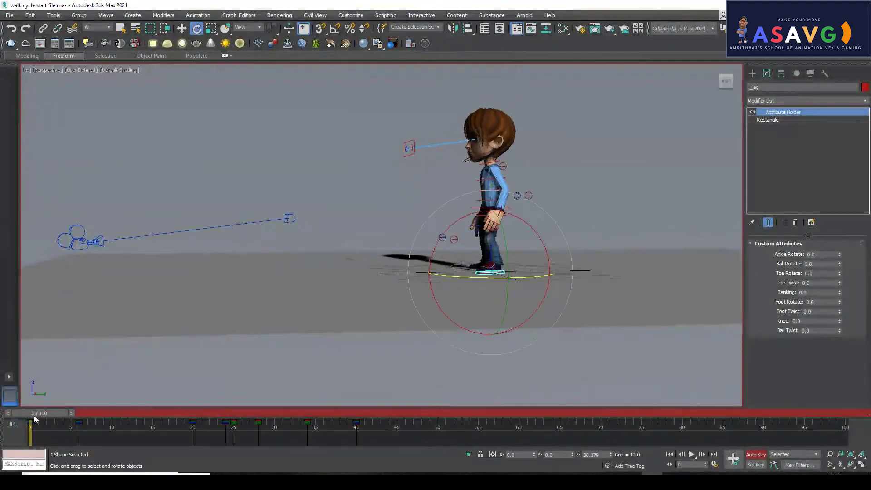
- Play the jump animation in the viewport with the whole ground plane in view, and stop playback
left_click(690, 454)
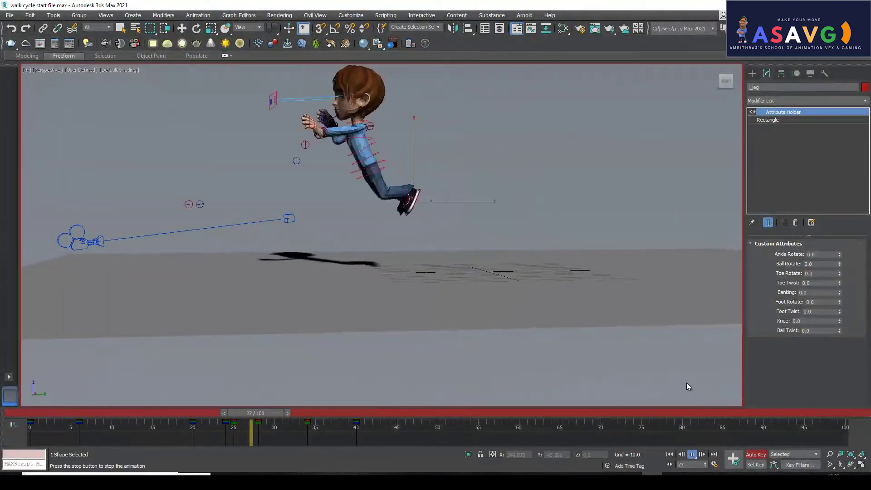
middle_click_drag(288, 256, 132, 420, "alt")
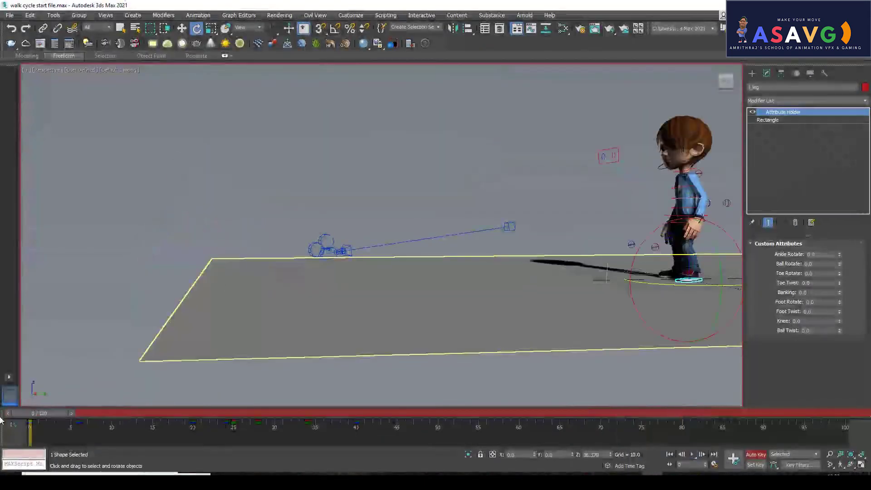
left_click(691, 455)
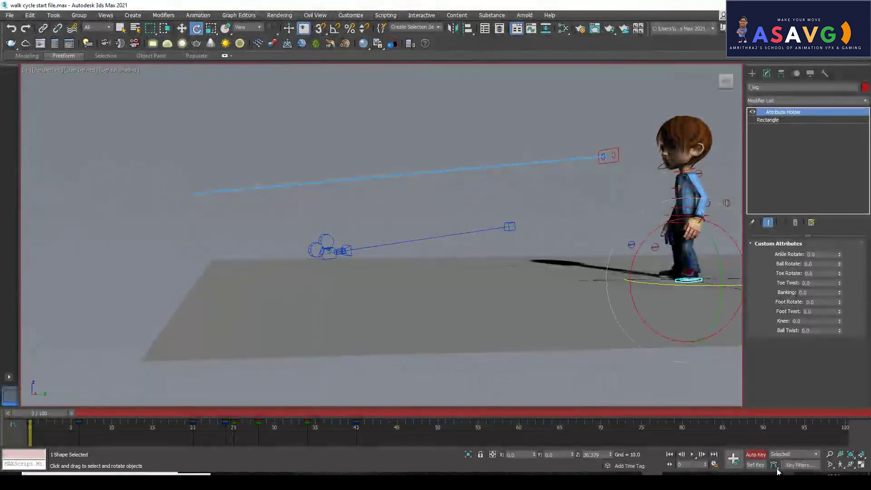
left_click(691, 455)
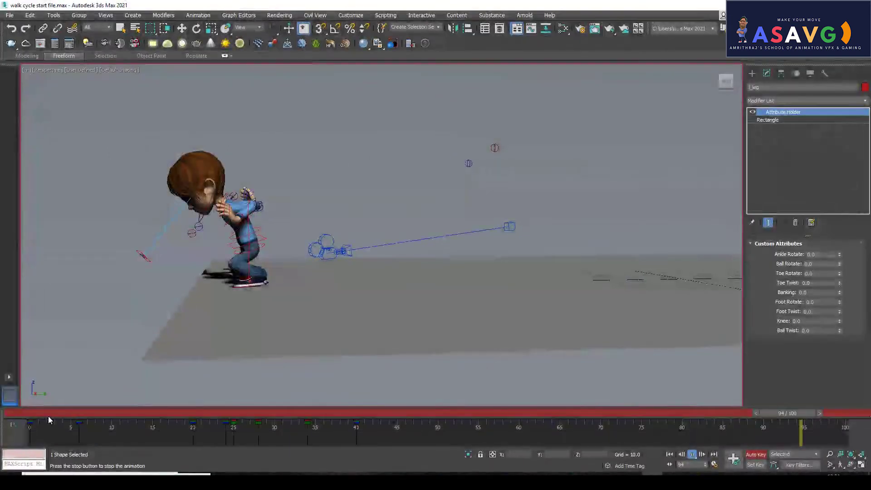
left_click(692, 454)
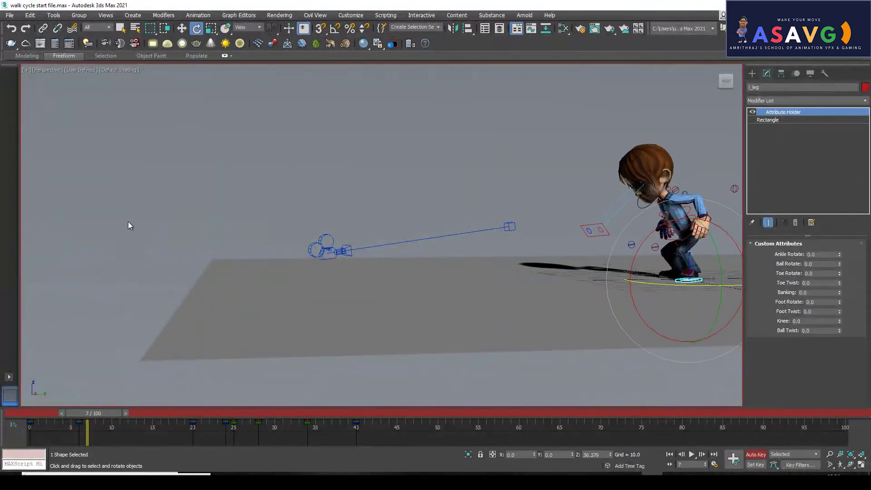
- From frame 0, create a preview animation of the side-view perspective viewport at 100 percent of output and 24 FPS playback
middle_click_drag(369, 225, 305, 221)
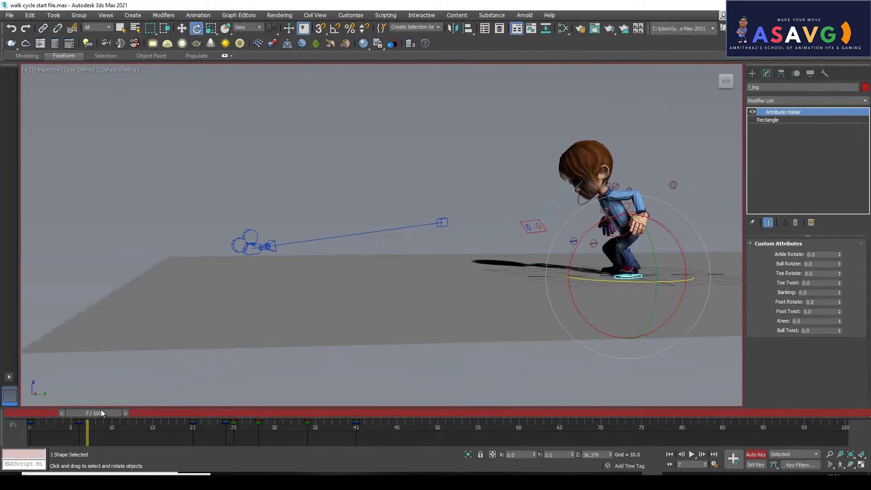
left_click_drag(100, 411, 38, 412)
middle_click_drag(391, 308, 370, 312)
left_click(26, 70)
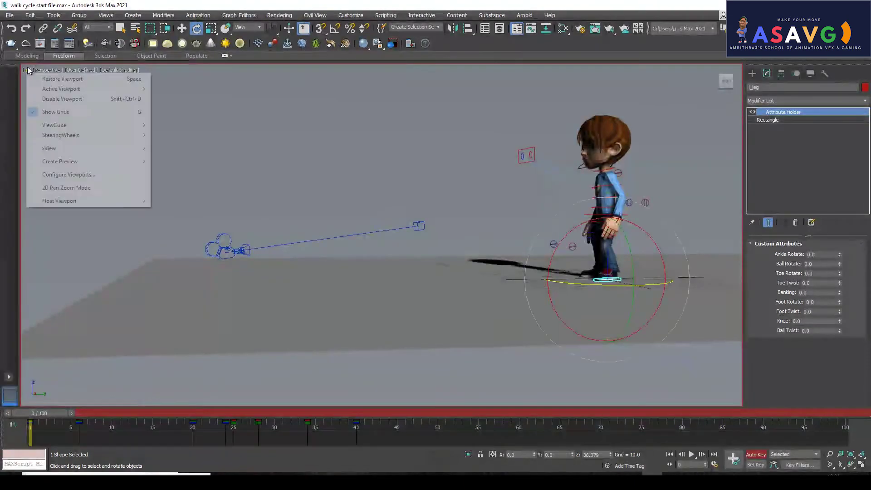
mouse_move(75, 168)
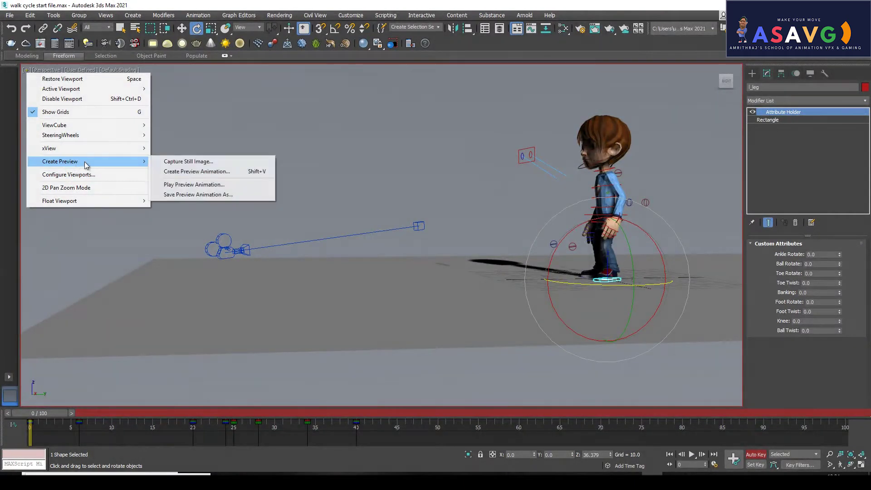
left_click(190, 171)
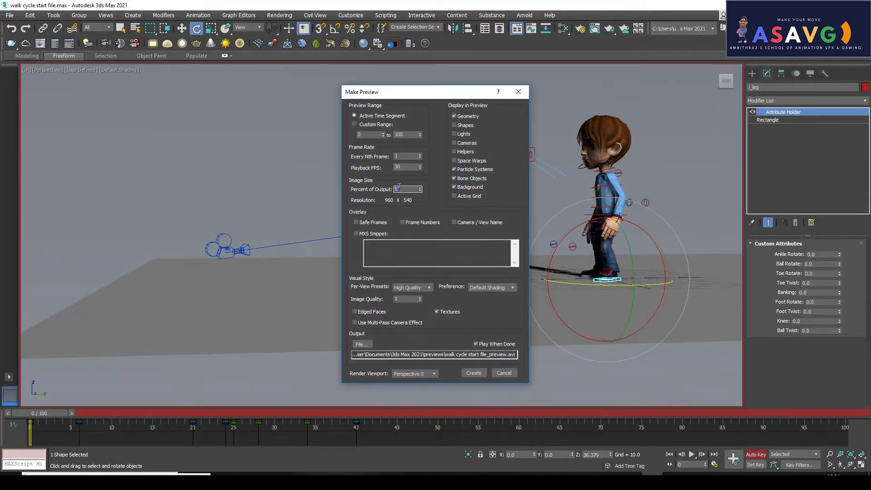
type("200")
key("Return")
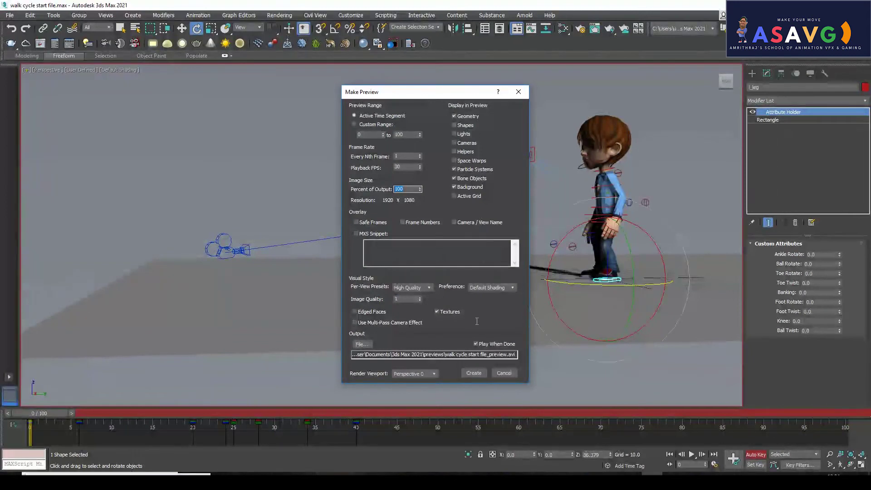
left_click(482, 288)
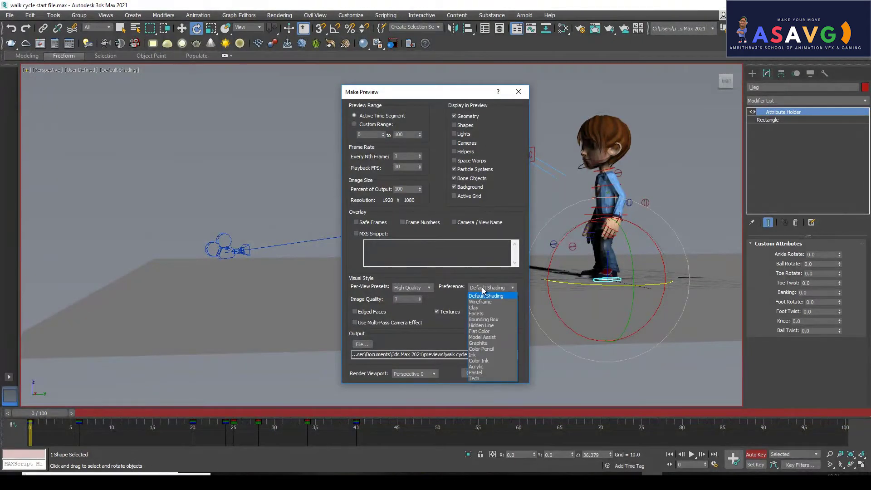
left_click(481, 287)
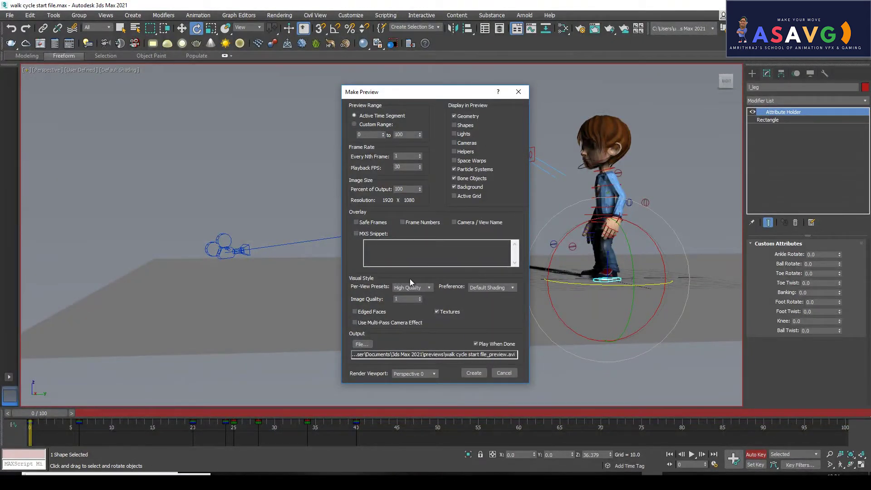
type("24")
left_click(472, 372)
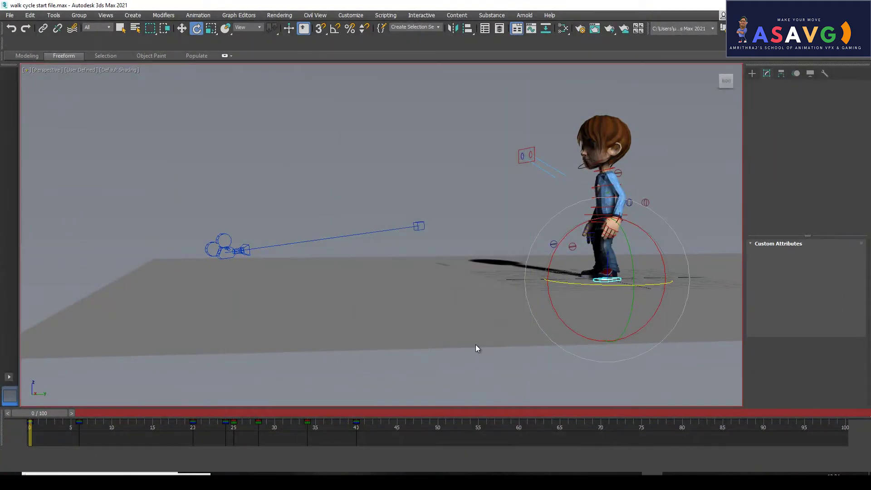
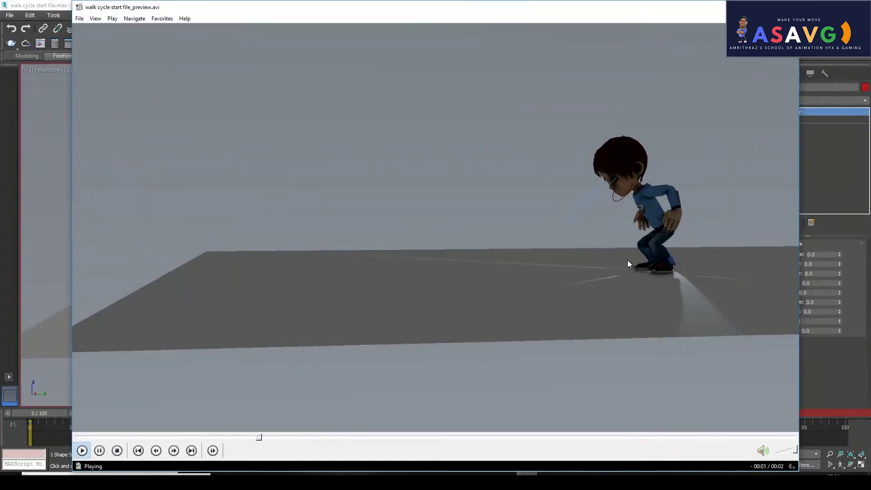
- Replay the rendered jump preview to review its timing, pause it, and return to the 3ds Max scene
left_click(82, 435)
left_click(466, 295)
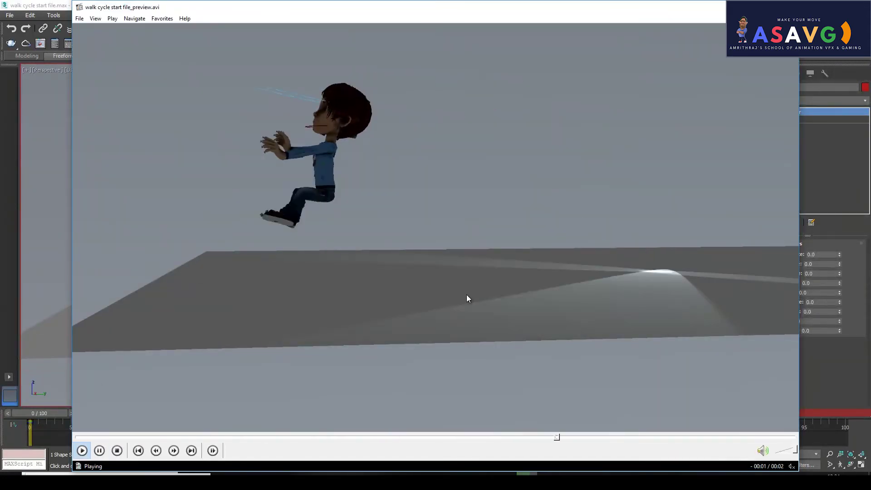
left_click(403, 295)
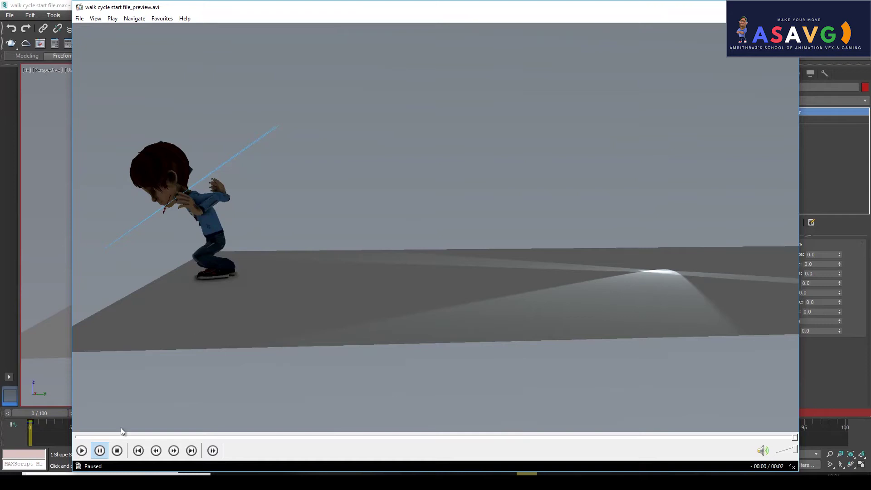
left_click(451, 287)
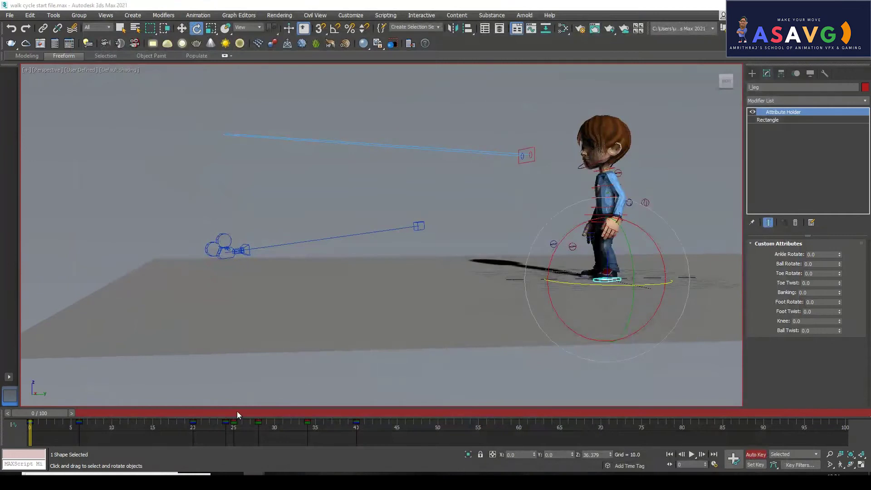
- Scrub to frame 62 and try to save the scene, declining to overwrite the older-version file
left_click_drag(237, 411, 539, 421)
key("e")
middle_click_drag(253, 218, 300, 222)
key("ctrl+s")
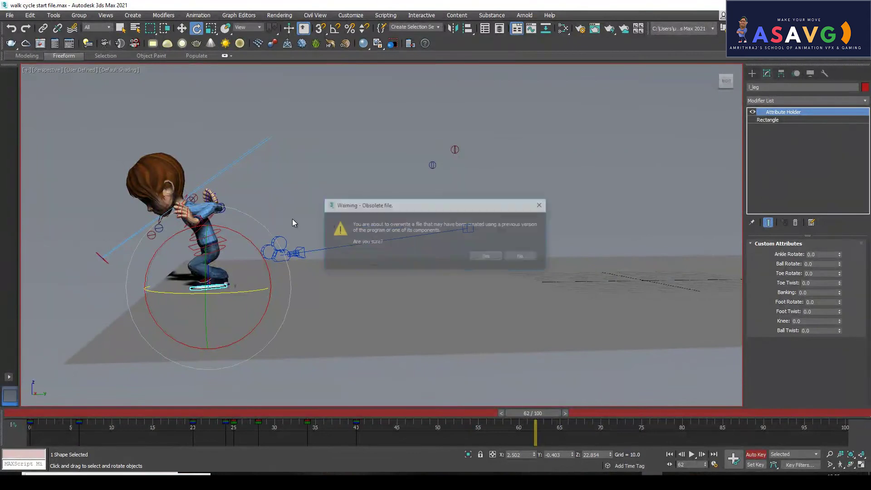
left_click(521, 257)
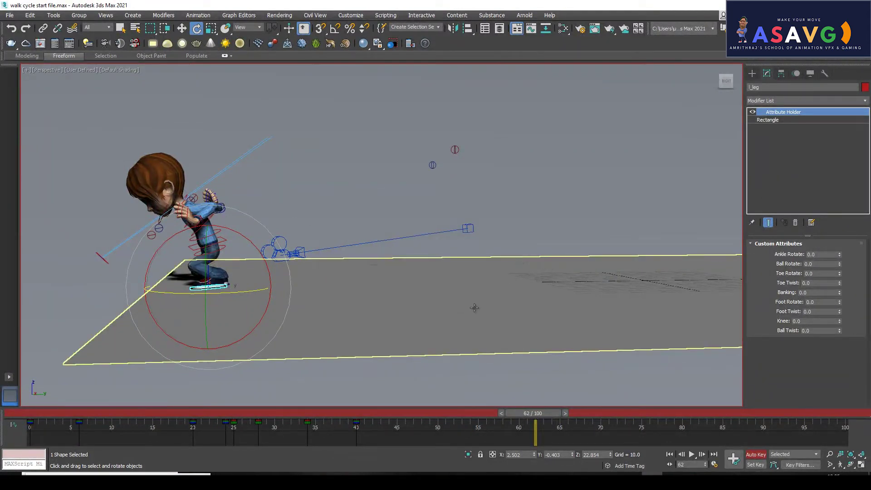
- At frame 55, raise the hip control along Z to straighten the legs out of the crouch, and scrub back through the rise
left_click(412, 191)
left_click_drag(162, 414, 530, 409)
middle_click_drag(348, 246, 370, 247)
middle_click_drag(373, 278, 629, 279, "alt")
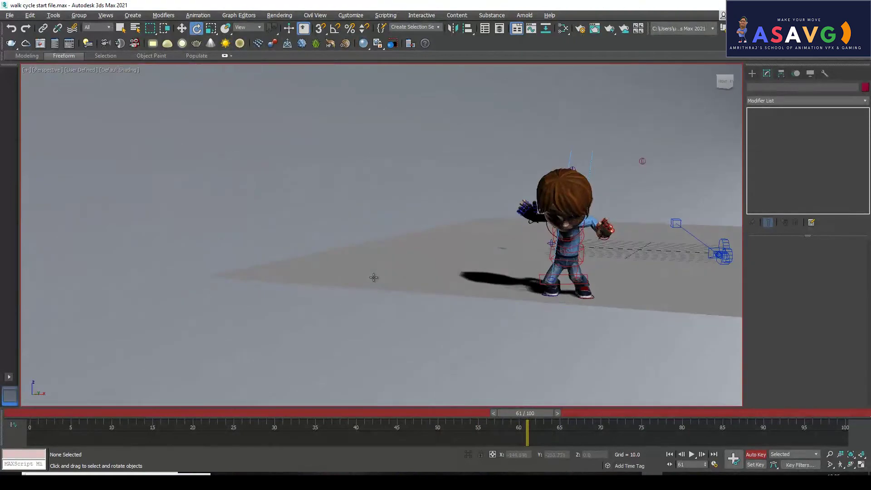
left_click(584, 258)
key("z")
scroll(583, 257, "down", 5)
middle_click_drag(480, 271, 372, 283, "alt")
left_click_drag(519, 413, 419, 418)
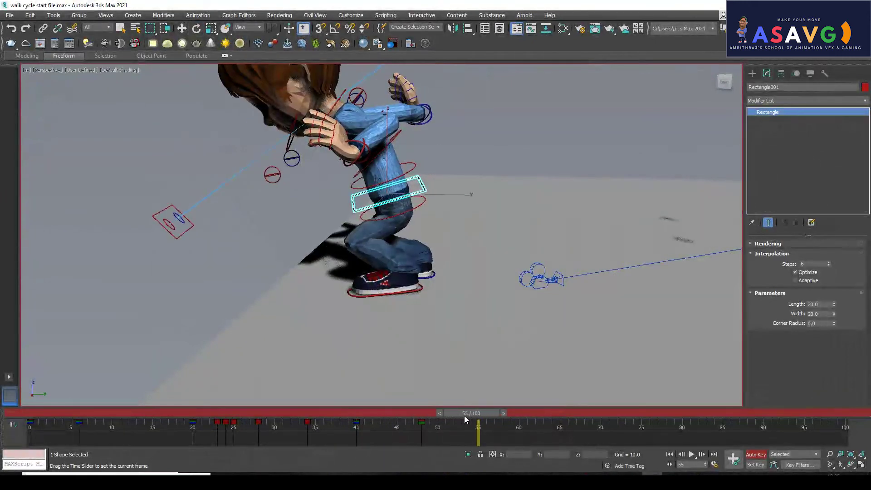
key("w")
left_click_drag(389, 162, 393, 119)
left_click_drag(478, 413, 458, 442)
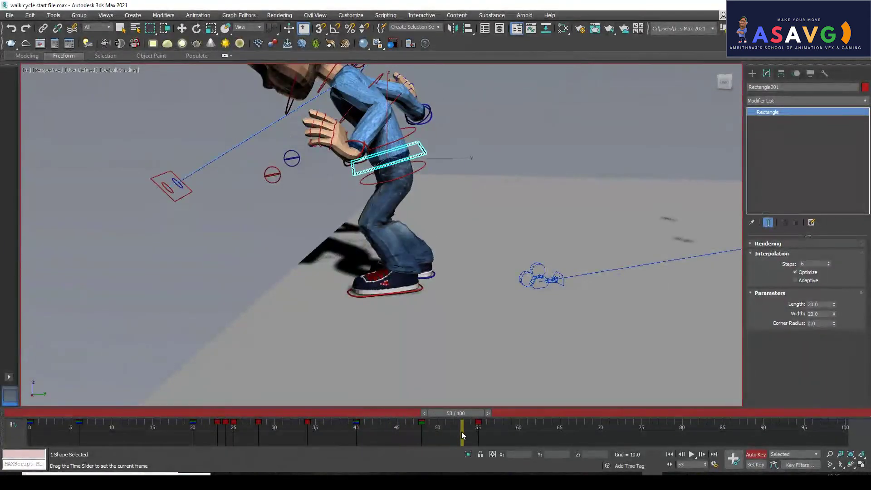
- At frame 63, lower the hip control slightly along Z to settle the body
left_click_drag(459, 412, 532, 422)
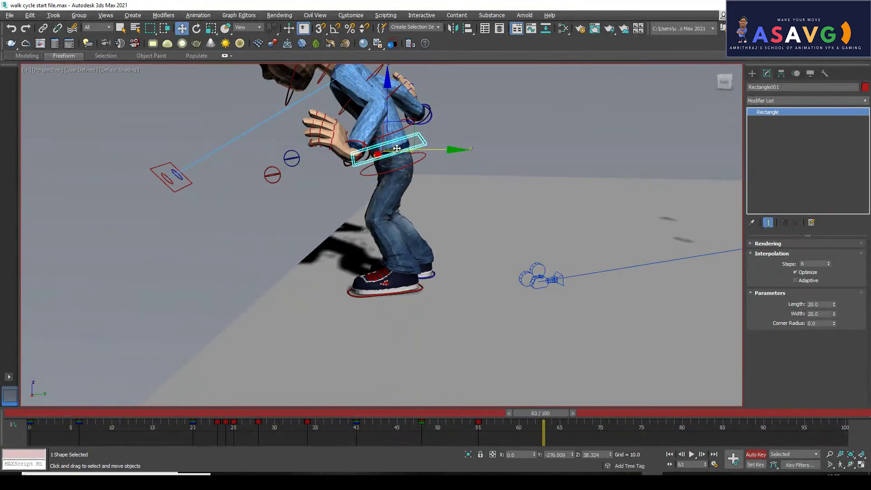
left_click_drag(384, 137, 384, 144)
- Delete the hip control's keys at frames 55 and 63, and return to frame 48
left_click_drag(535, 415, 413, 438)
left_click_drag(561, 428, 482, 424)
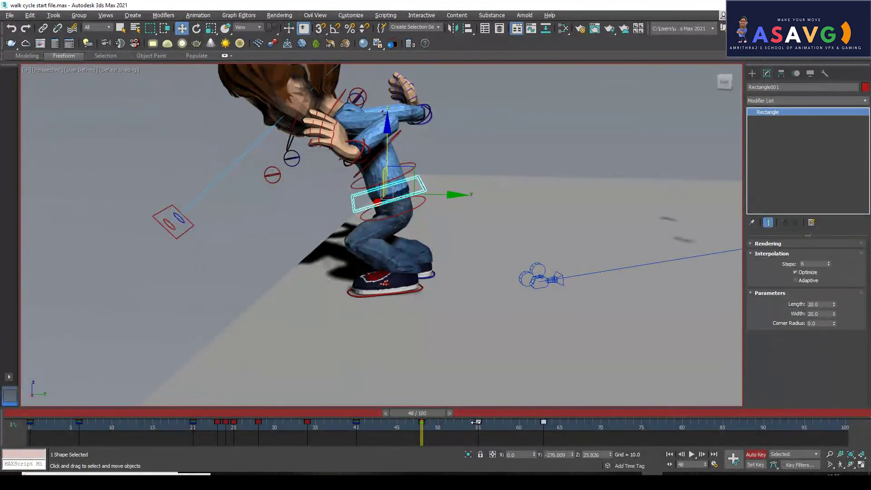
mouse_move(413, 412)
left_mouse_down()
mouse_move(351, 412)
mouse_move(414, 413)
left_mouse_up()
- At frame 53, move the right foot control (l_leg001) forward along Y to start a step out of the crouch
key("w")
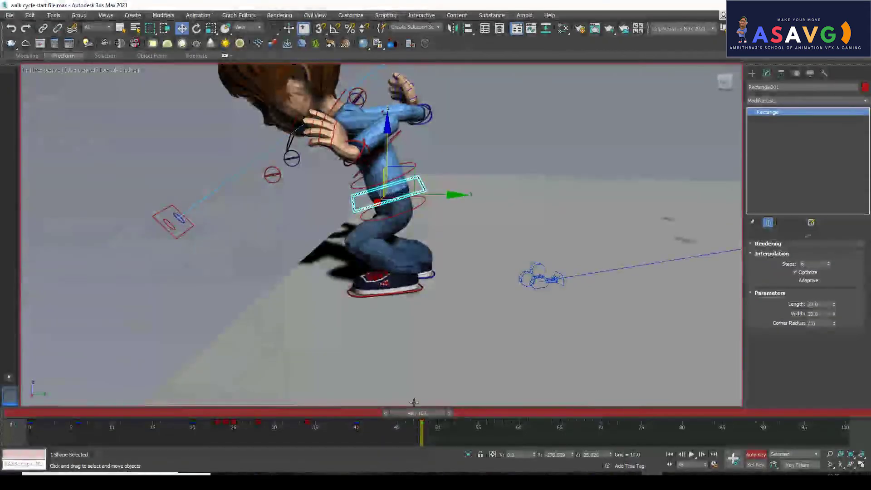
left_click(431, 275)
middle_click_drag(431, 277, 465, 292, "alt")
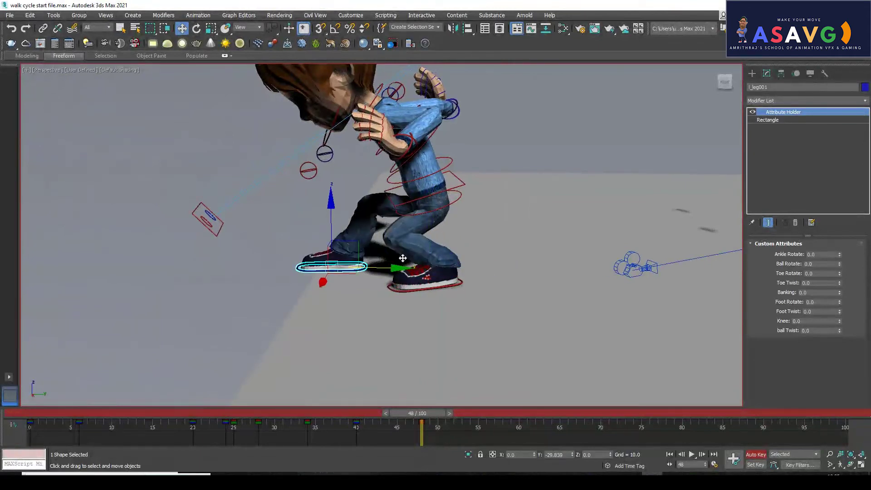
left_click_drag(414, 415, 472, 415)
key("w")
left_click(396, 204)
key("w")
left_click(465, 271)
left_click_drag(463, 274, 426, 275)
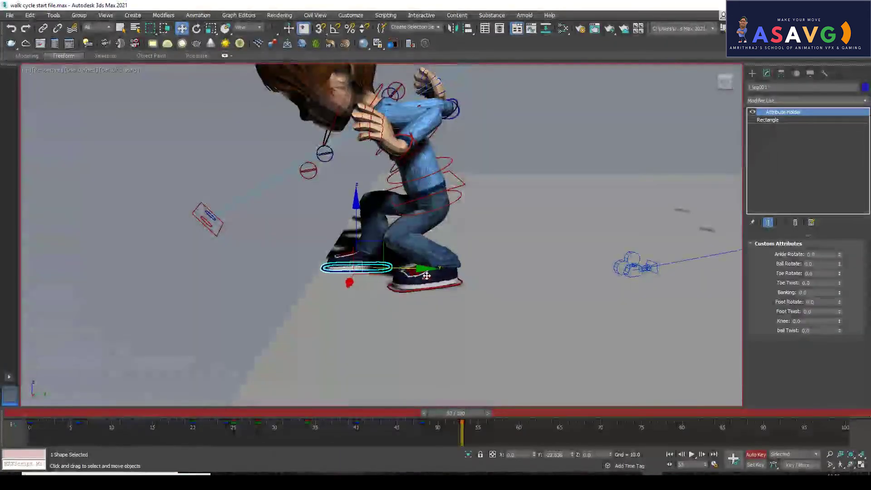
- At frame 53, move the hip control forward along Y and rotate it to bring the torso more upright
left_click(440, 193)
left_click_drag(508, 197, 456, 187)
mouse_move(463, 418)
left_mouse_down()
mouse_move(328, 422)
mouse_move(396, 431)
mouse_move(463, 434)
mouse_move(299, 410)
mouse_move(445, 442)
mouse_move(426, 422)
mouse_move(303, 415)
mouse_move(398, 415)
mouse_move(379, 420)
mouse_move(450, 430)
mouse_move(398, 429)
mouse_move(409, 412)
mouse_move(384, 413)
mouse_move(424, 422)
mouse_move(468, 414)
left_mouse_up()
key("w")
- At frame 53, place the right foot further forward, adjust the hip control along Y, and scrub back to frame 45
left_click(340, 274)
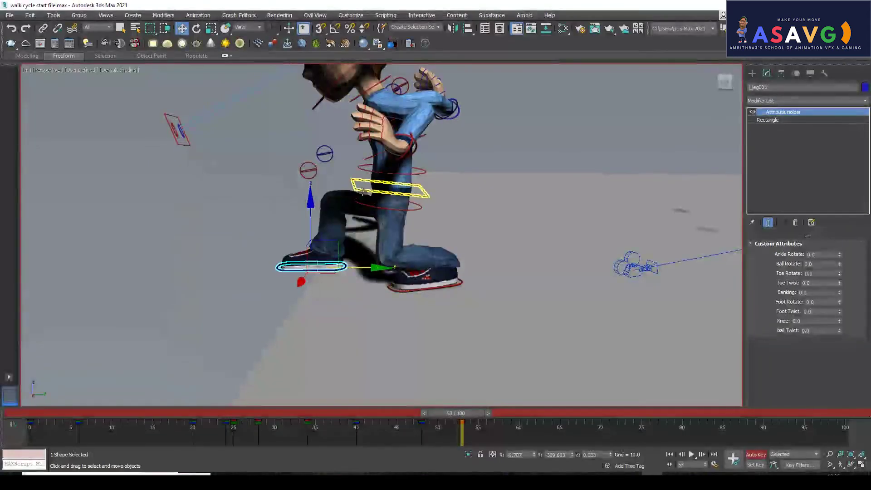
left_click(399, 189)
left_click(459, 186)
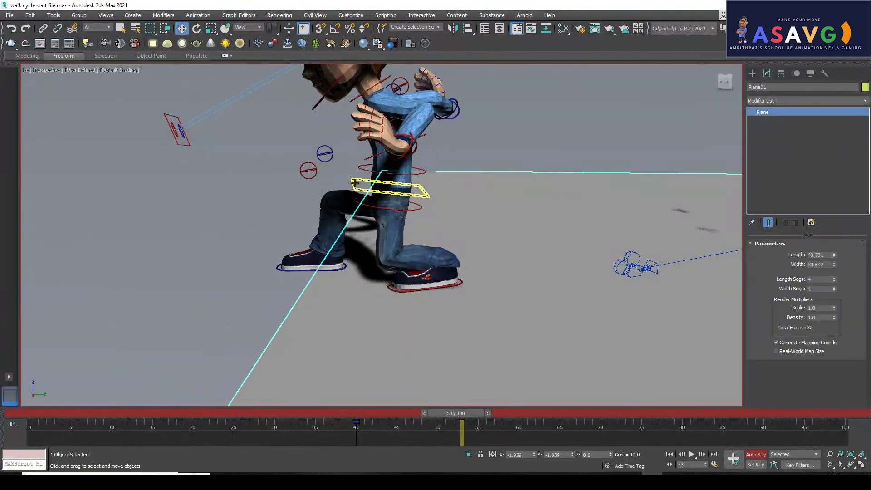
left_click(424, 189)
left_click_drag(450, 189, 432, 188)
left_click_drag(455, 408, 396, 425)
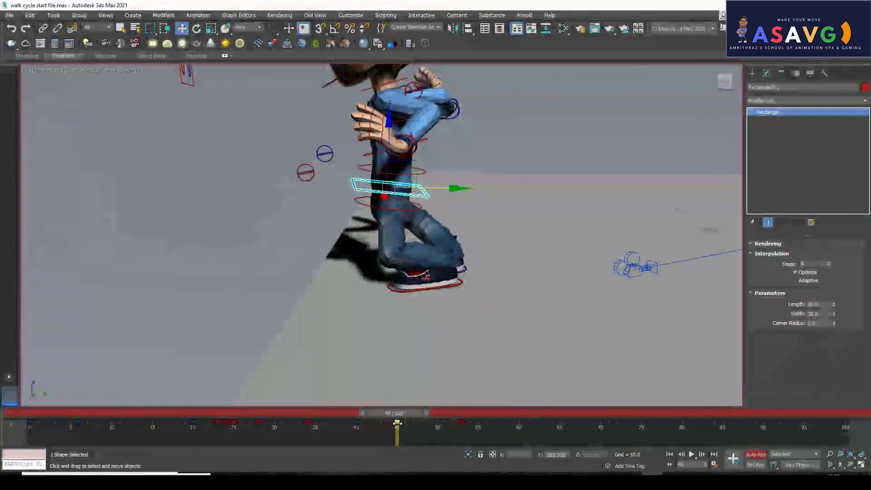
- At frame 45, move the right foot control (l_leg001) forward along Y to about -295, and scrub to frame 48
middle_click_drag(467, 258, 494, 272, "alt")
left_click(474, 284)
left_click(470, 267)
left_click_drag(498, 269, 423, 275)
middle_click_drag(423, 275, 378, 288, "alt")
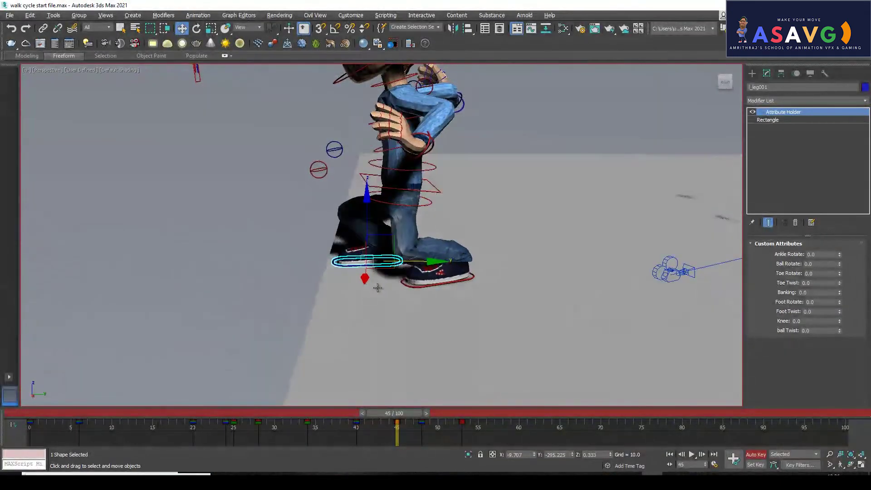
left_click_drag(394, 418, 420, 415)
key("w")
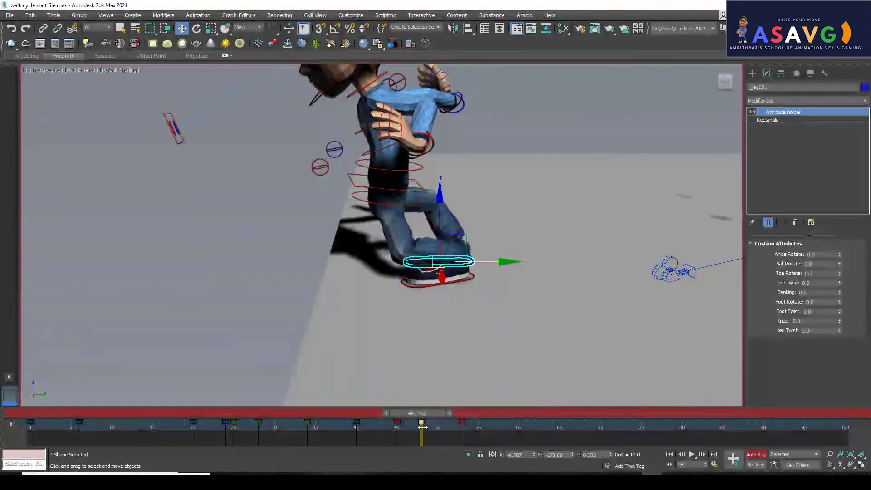
- Shift the right foot control's frame 53 key to frame 57, and lift the foot slightly along Z at frame 50
left_click_drag(417, 412, 437, 429)
key("w")
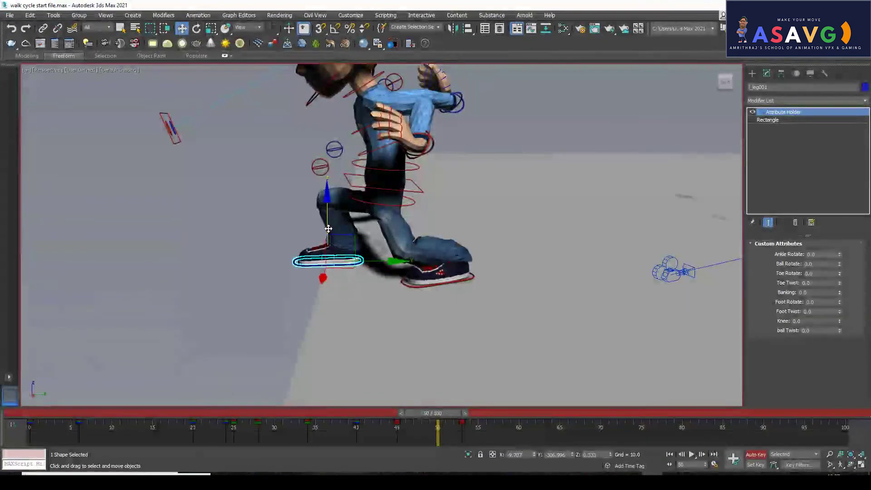
left_click_drag(423, 413, 439, 428)
key("w")
left_click_drag(328, 184, 327, 197)
middle_click_drag(328, 198, 367, 236, "alt")
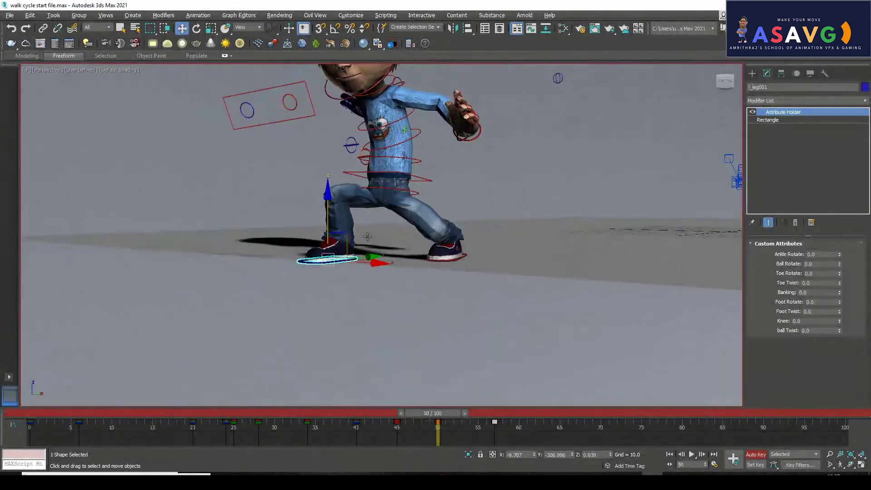
middle_click_drag(375, 290, 368, 297, "alt")
left_click_drag(328, 223, 328, 214)
left_click_drag(433, 413, 514, 437)
- At frame 67, move the left foot control (l_leg) and the hip control forward along Y to take the second step
middle_click_drag(613, 322, 532, 310, "alt")
left_click(456, 271)
left_click_drag(329, 412, 583, 420)
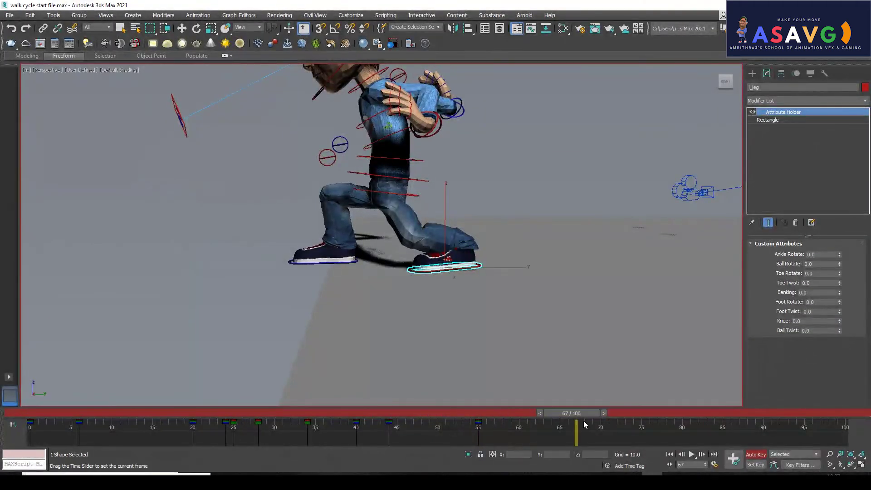
left_click_drag(509, 272, 346, 282)
left_click(404, 194)
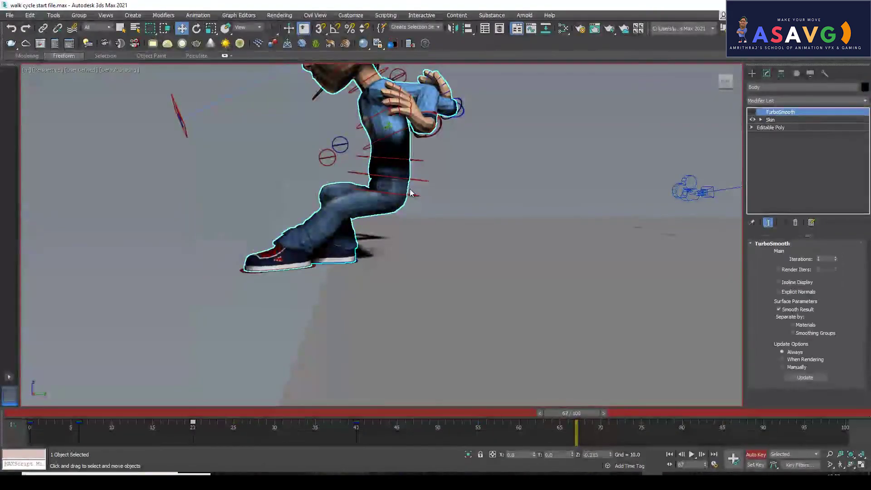
left_click(414, 180)
left_click_drag(449, 177, 386, 177)
left_click(271, 271)
left_click_drag(348, 271, 312, 271)
middle_click_drag(313, 241, 494, 189, "alt")
middle_click_drag(526, 149, 379, 213, "alt")
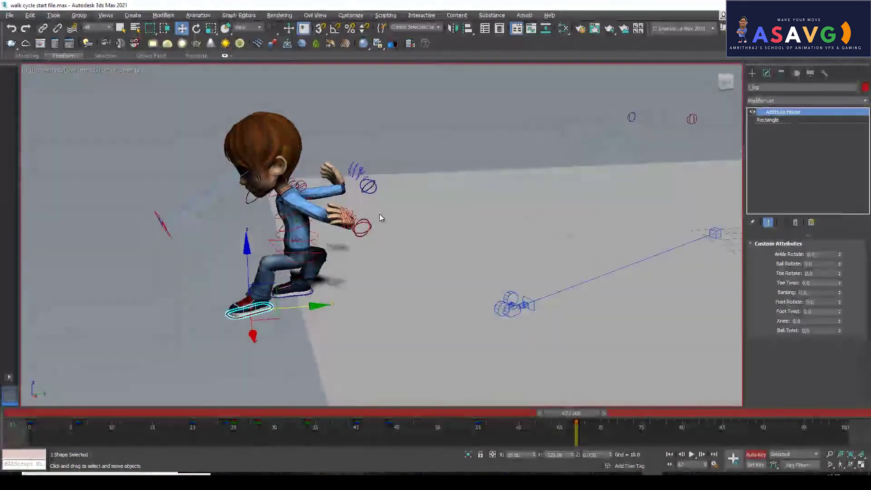
- Try moving the blue hand control (Circle010) forward along Y and lowering the elbow control (Circle045) along Z
left_click(379, 213)
left_click_drag(443, 185, 284, 190)
key("ctrl+z")
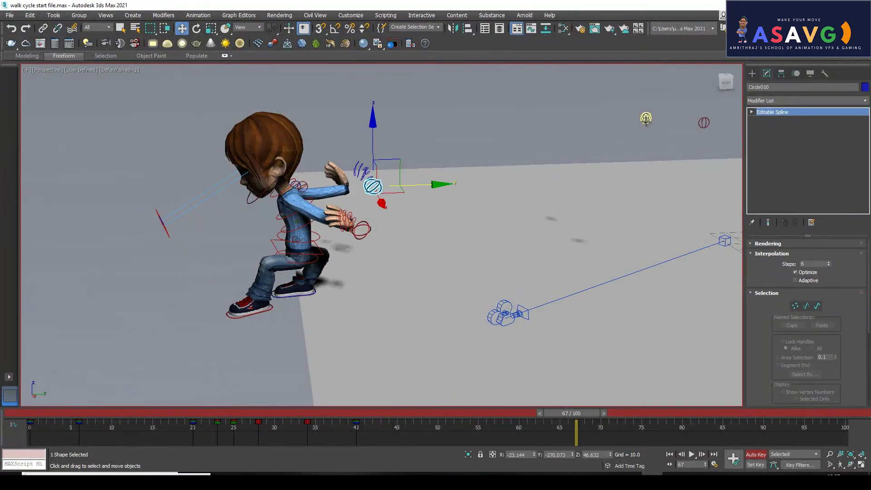
left_click_drag(646, 121, 621, 140)
left_click_drag(648, 101, 645, 118)
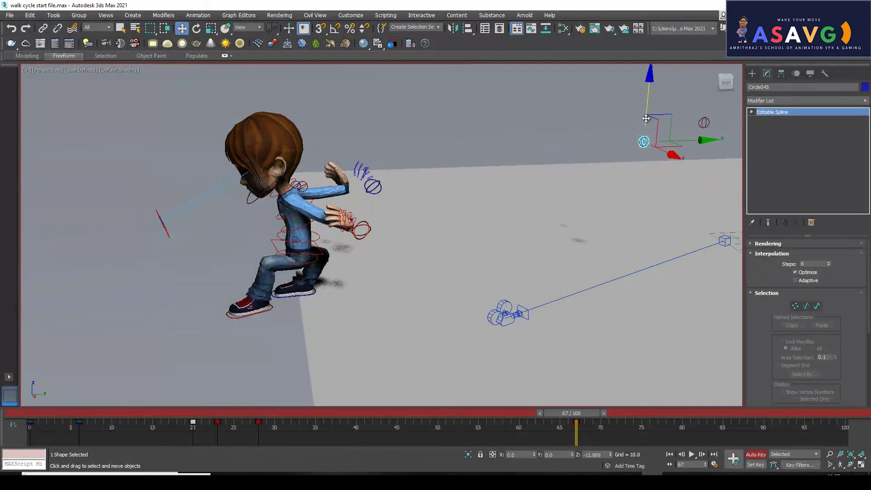
- At frame 67, lower the blue hand control (Circle010) along Z to about 40.6
left_click(372, 192)
mouse_move(372, 193)
middle_mouse_down("alt")
mouse_move(351, 180)
mouse_move(363, 180)
middle_mouse_up("alt")
left_click_drag(373, 192, 392, 206)
middle_click_drag(395, 241, 445, 300, "alt")
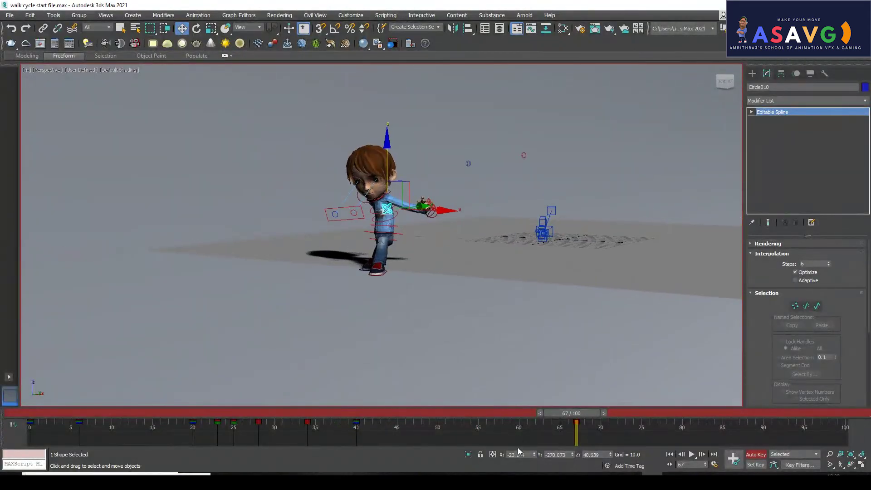
- Select both knee controls together, key them at frame 55, and reposition them at frame 63
left_click_drag(525, 418, 249, 418)
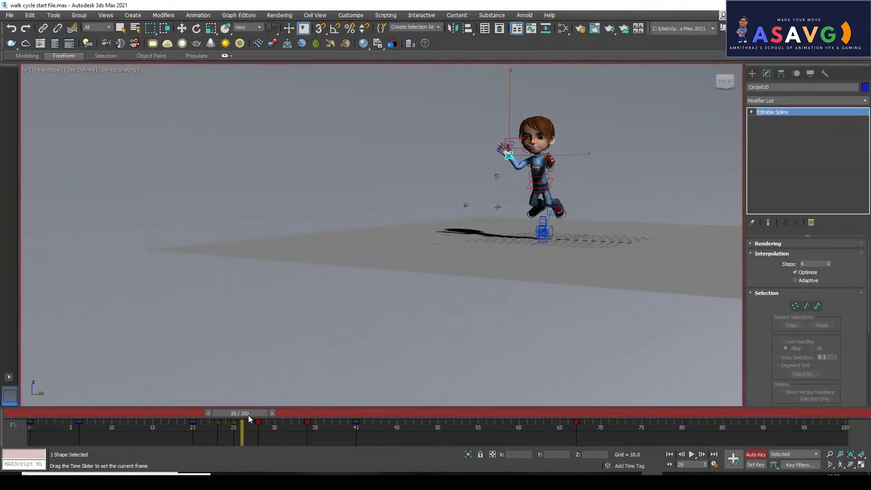
left_click(498, 209, "ctrl")
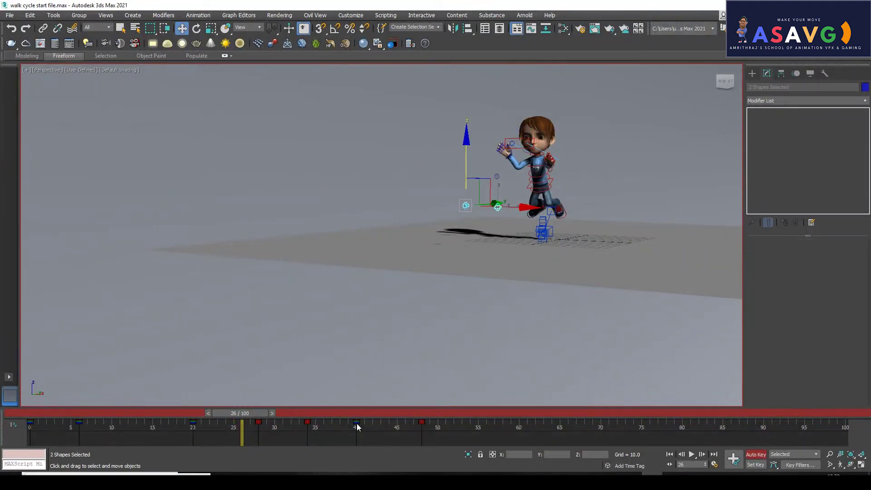
left_click_drag(459, 410, 478, 424)
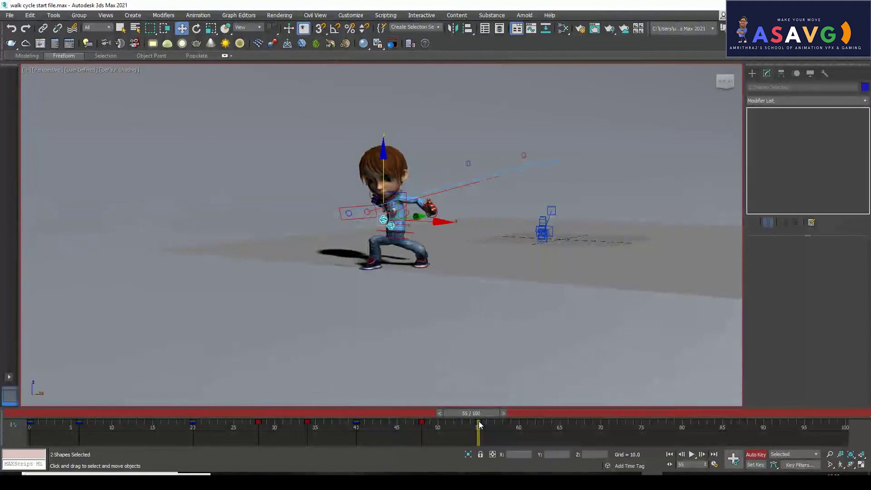
middle_click_drag(497, 329, 487, 397, "alt")
left_click_drag(490, 413, 553, 418)
key("w")
middle_click_drag(346, 251, 381, 290, "alt")
left_click_drag(525, 412, 413, 435)
key("w")
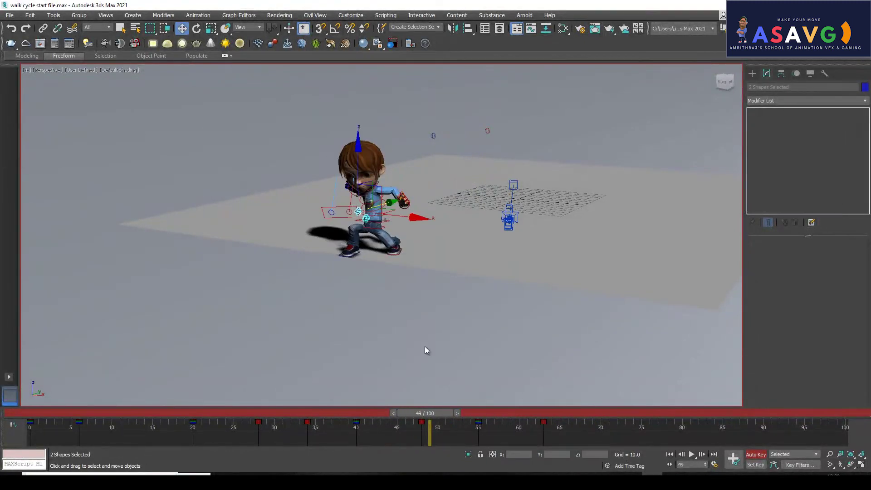
- At frame 49, move the red knee control (Circle041) forward in front of the leg
middle_click_drag(425, 347, 402, 277, "alt")
scroll(390, 287, "up", 3)
left_click(380, 230)
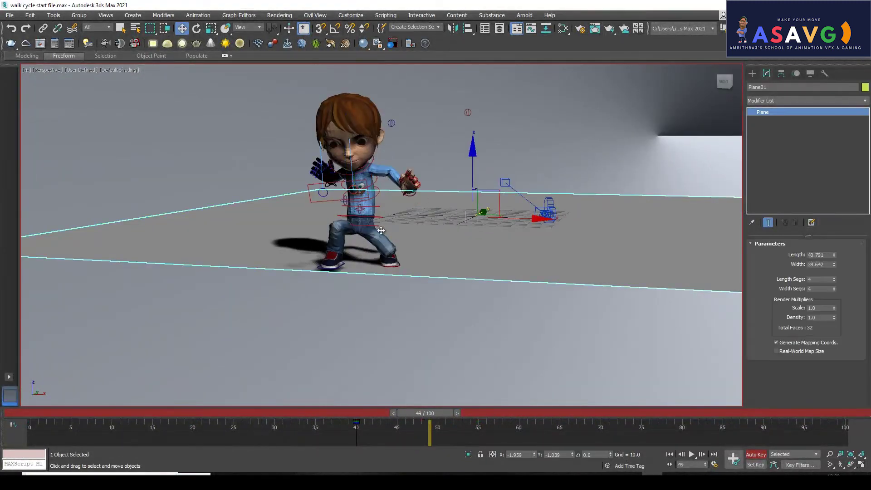
left_click(362, 216)
scroll(395, 276, "up", 3)
left_click(399, 318)
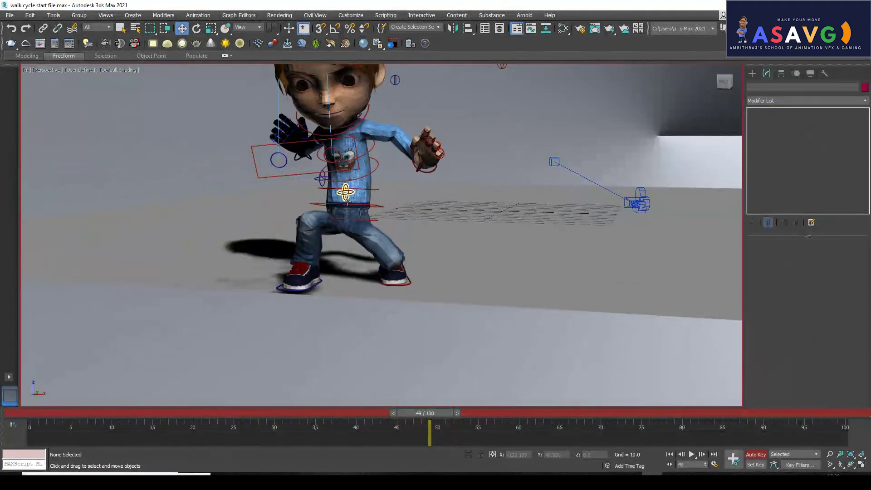
left_click(346, 193)
middle_click_drag(362, 218, 407, 240, "alt")
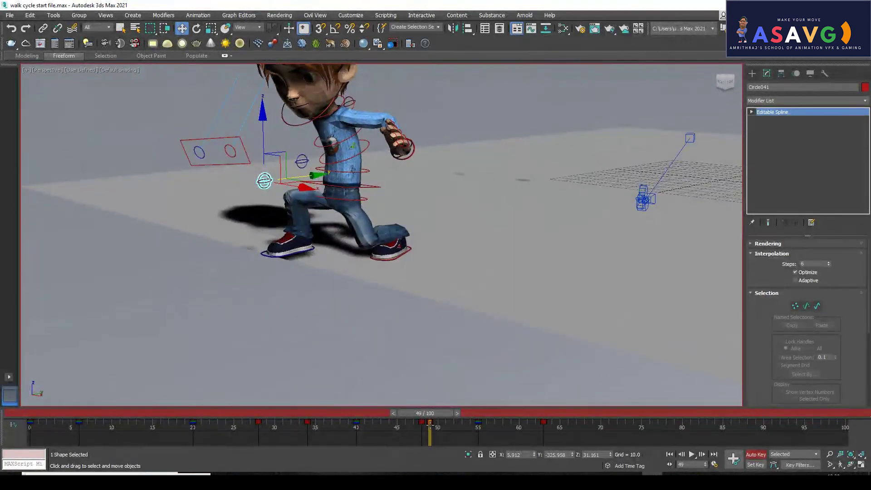
mouse_move(428, 417)
left_mouse_down()
mouse_move(360, 419)
mouse_move(486, 420)
mouse_move(433, 421)
mouse_move(442, 417)
left_mouse_up()
middle_click_drag(443, 236, 401, 231, "alt")
- Open the Curve Editor for the hip control (Rectangle001) and delete its Y Position key at frame 53
left_click(413, 199)
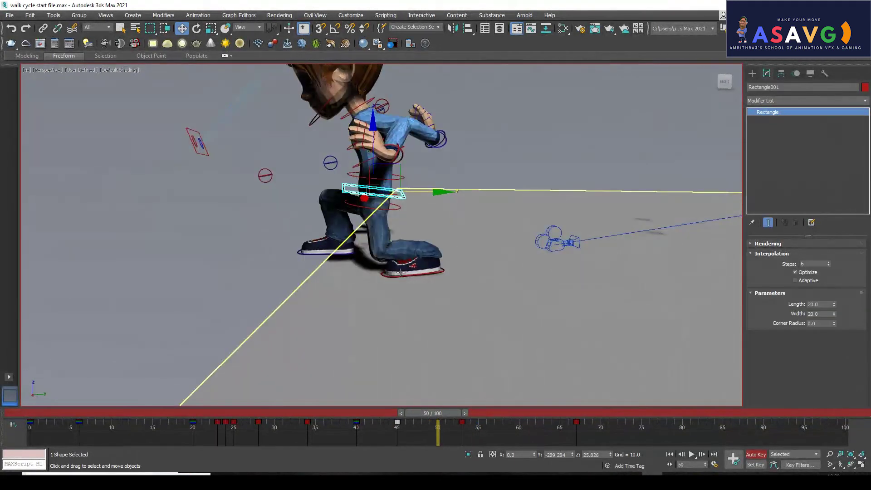
mouse_move(429, 413)
left_mouse_down()
mouse_move(399, 413)
mouse_move(439, 421)
mouse_move(396, 422)
mouse_move(423, 420)
mouse_move(413, 421)
left_mouse_up()
key("w")
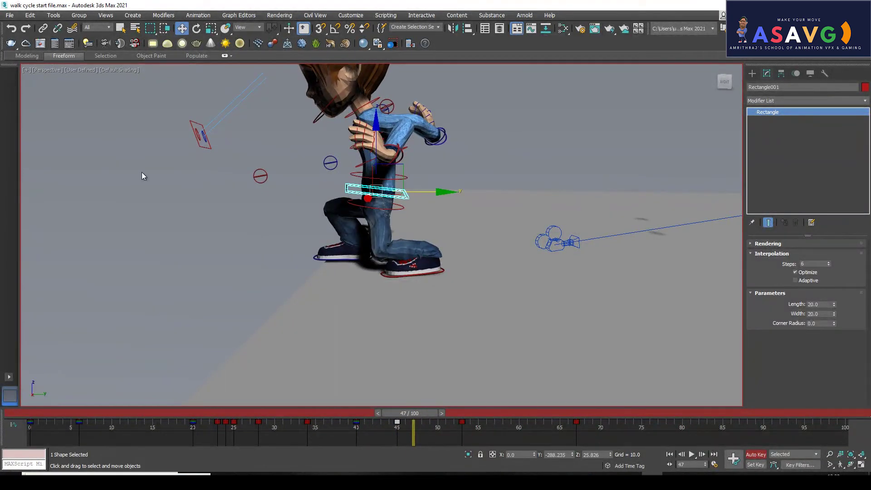
left_click(235, 18)
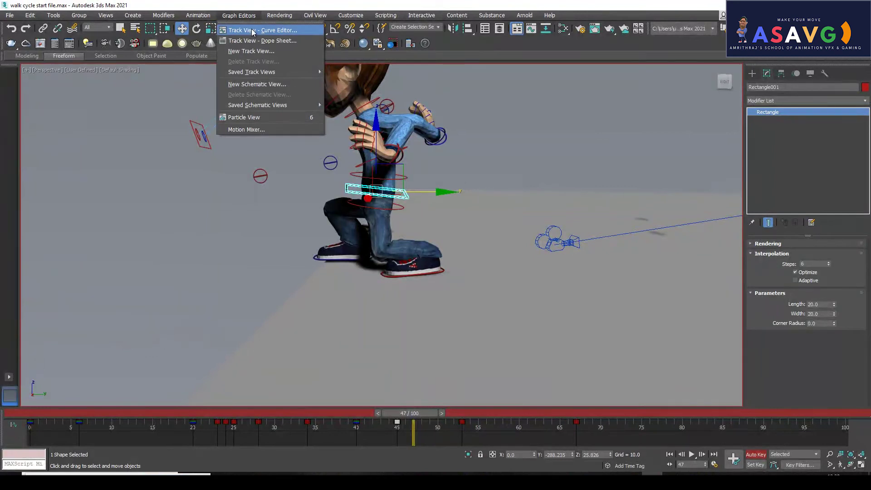
left_click(253, 30)
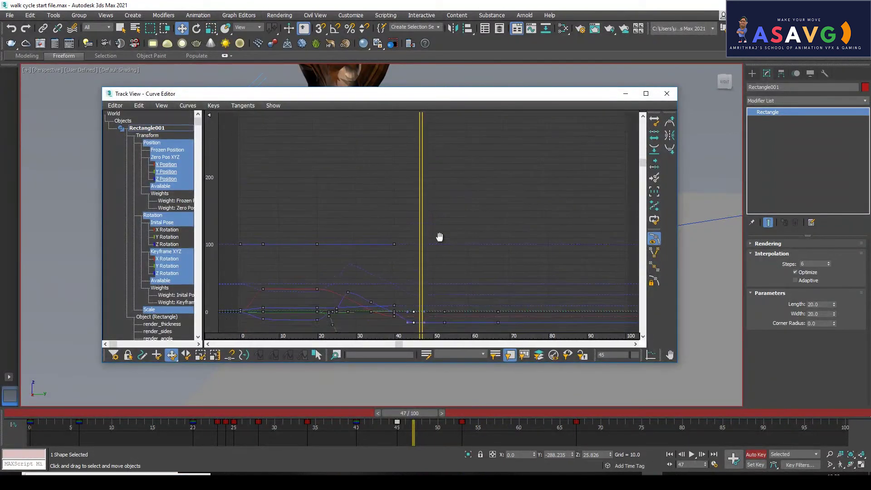
middle_click_drag(406, 276, 426, 175)
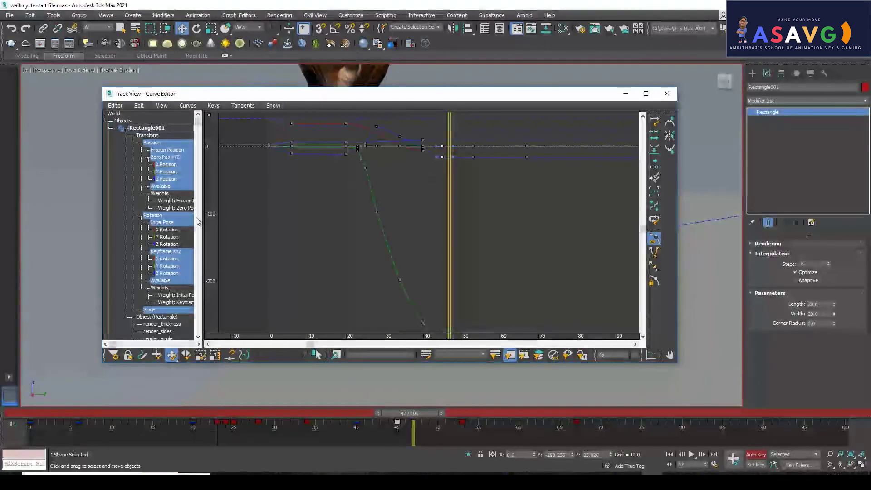
middle_click_drag(447, 210, 465, 114)
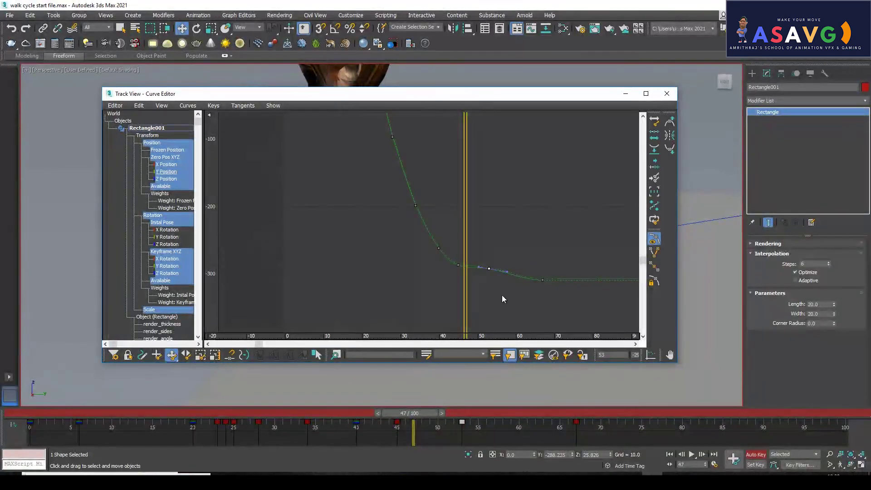
key("Delete")
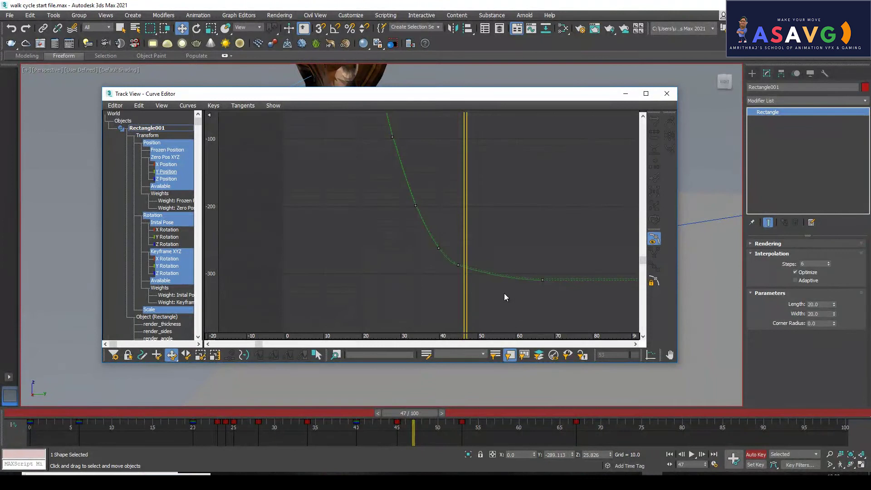
- Try deleting the hip control's Y Position keys at frames 45 and 40, and minimize the Curve Editor
key("Delete")
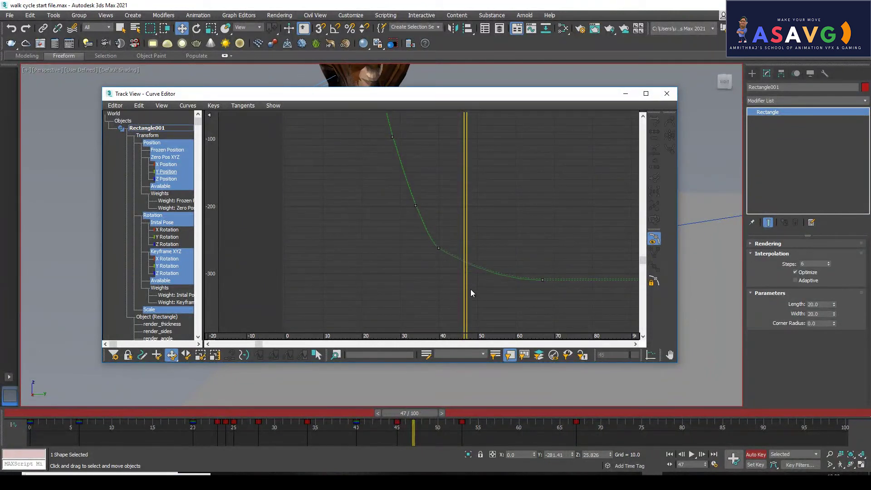
key("Delete")
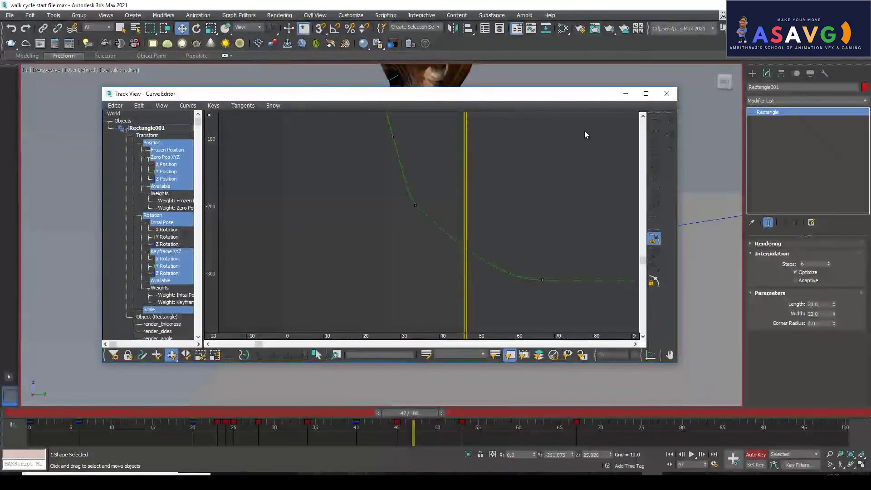
left_click(624, 94)
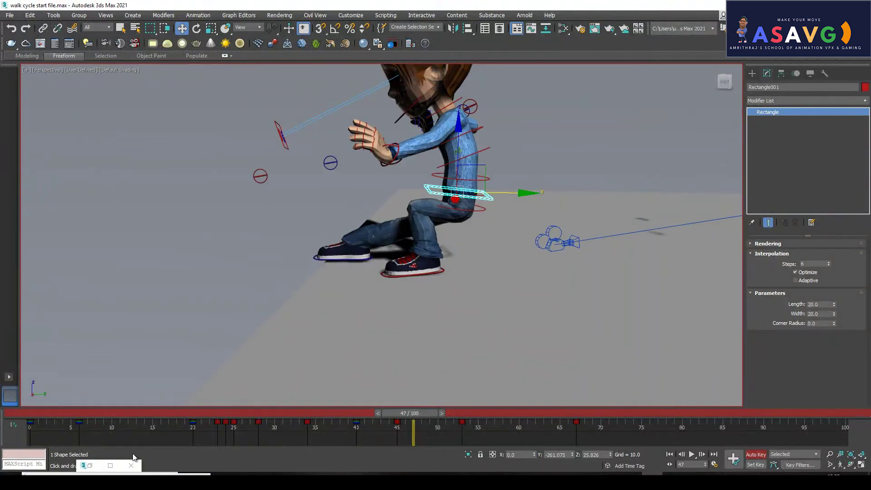
left_click(110, 466)
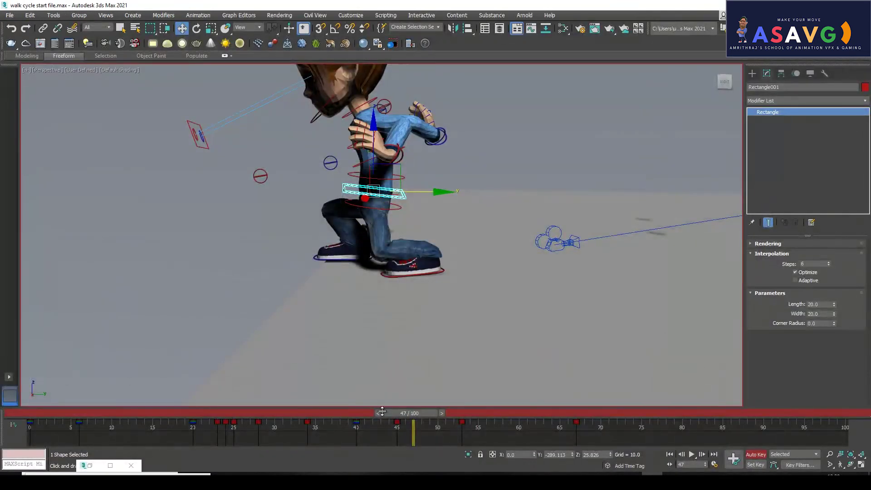
- At frame 55, raise the left foot control (l_leg) to about 4.4 in Z and move it forward to about -287 in Y
left_click_drag(413, 415, 481, 435)
key("w")
middle_click_drag(397, 286, 413, 280, "alt")
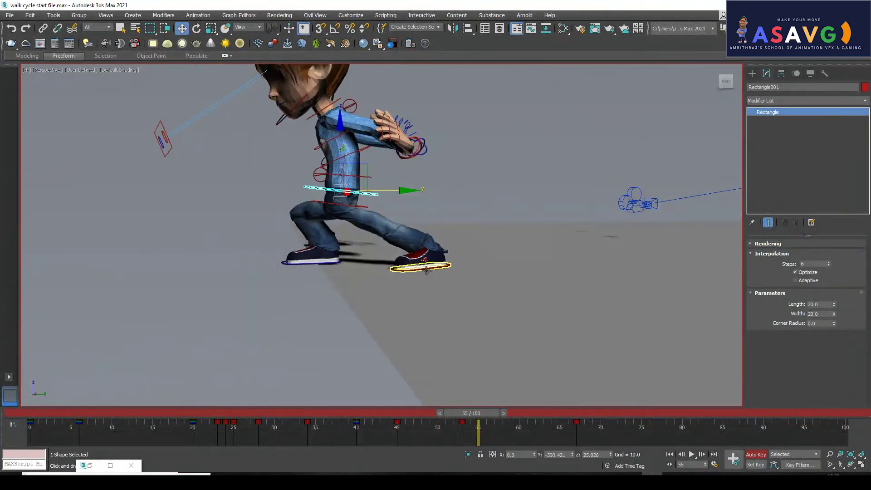
left_click(427, 269)
mouse_move(471, 413)
left_mouse_down()
mouse_move(394, 413)
mouse_move(467, 421)
left_mouse_up()
key("w")
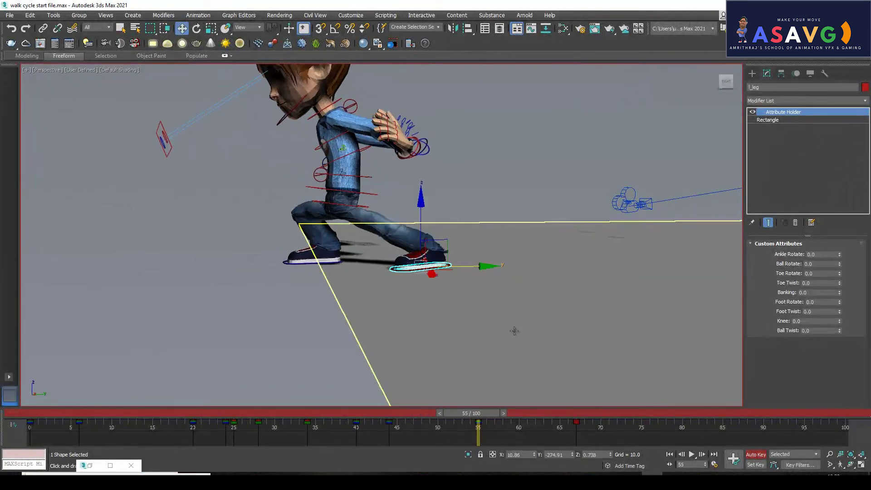
middle_click_drag(514, 331, 438, 222, "alt")
left_click_drag(419, 216, 419, 204)
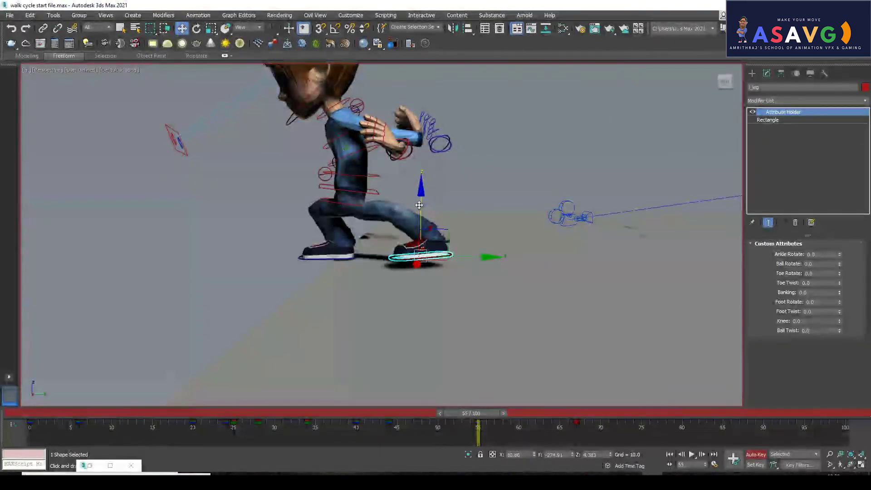
middle_click_drag(479, 270, 505, 268, "alt")
left_click_drag(489, 257, 464, 256)
mouse_move(464, 256)
middle_mouse_down("alt")
mouse_move(483, 264)
mouse_move(461, 272)
middle_mouse_up("alt")
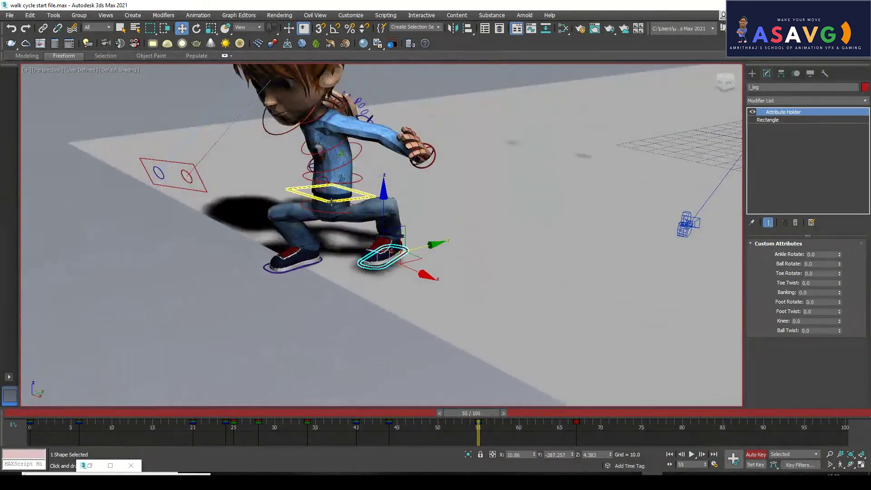
- At frame 55, move the red knee control (Circle041) forward along Y to about -21, and reselect the left foot control
left_click(325, 187)
middle_click_drag(324, 187, 347, 201, "alt")
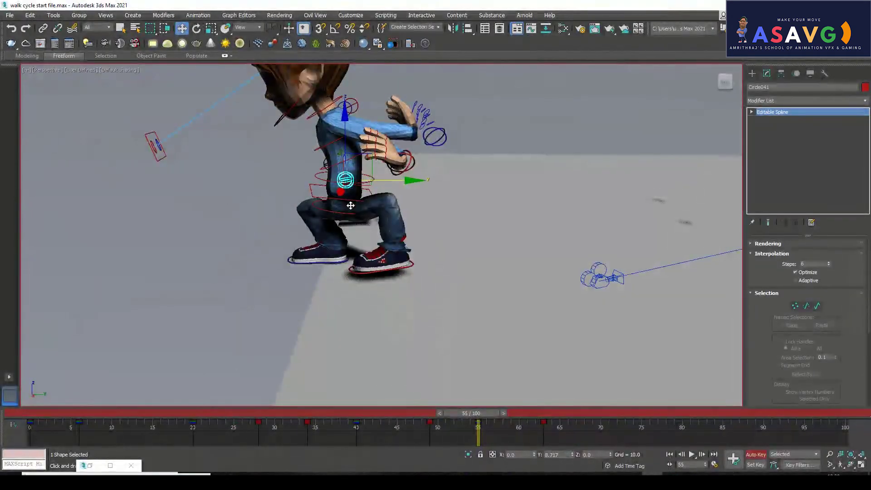
left_click_drag(414, 180, 353, 183)
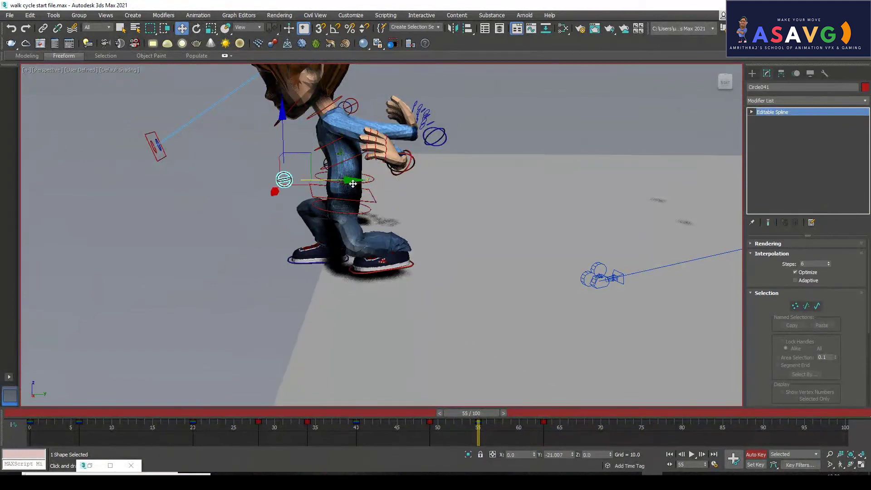
middle_click_drag(324, 190, 345, 239, "alt")
left_click(368, 271)
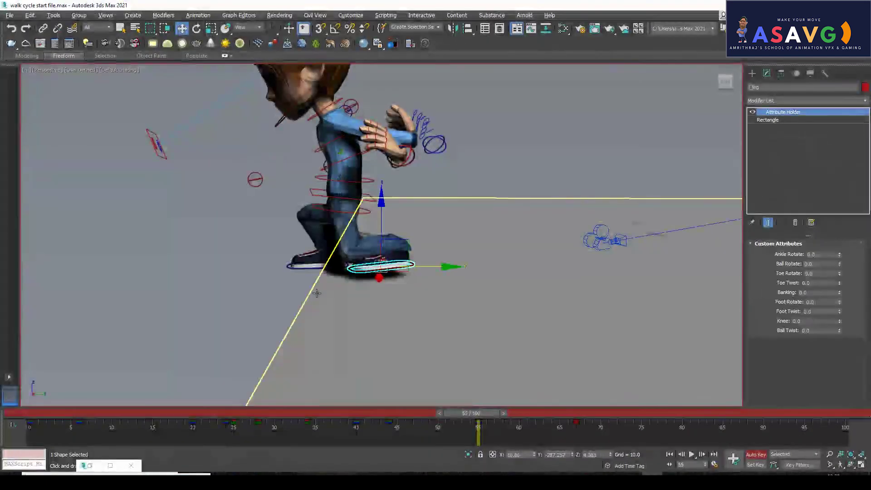
- At frame 55, tilt the left foot control toe-down and fine-tune its height along Z
middle_click_drag(321, 292, 345, 299, "alt")
key("e")
middle_click_drag(488, 278, 450, 254, "alt")
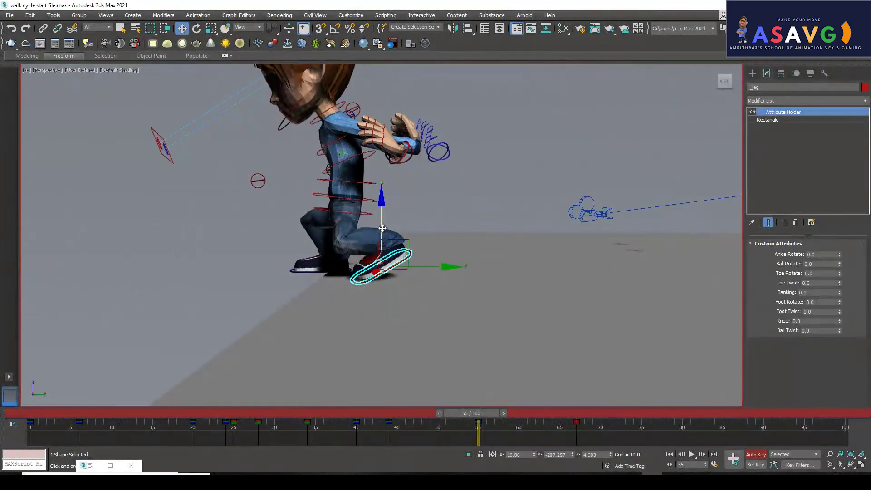
left_click_drag(382, 233, 575, 432)
- Retime the left foot control's keys, moving the frame 67 key to frame 62 and the frame 55 key to frame 52
key("w")
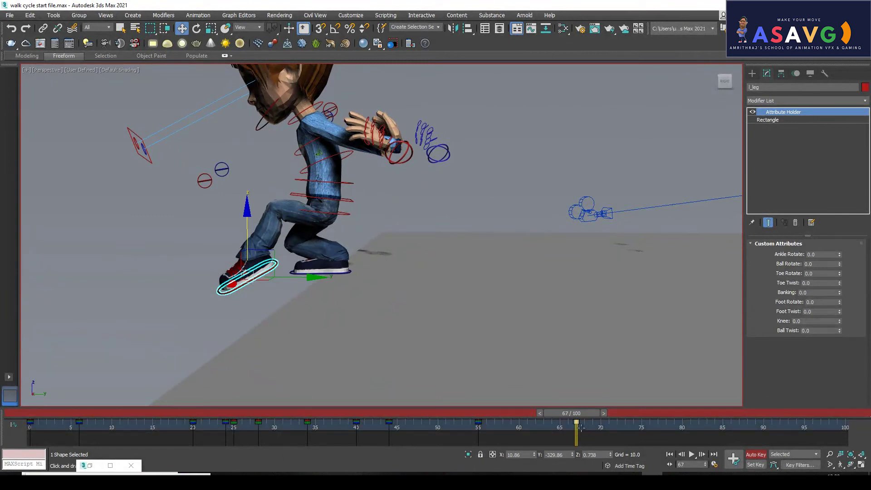
left_click_drag(565, 422, 533, 425)
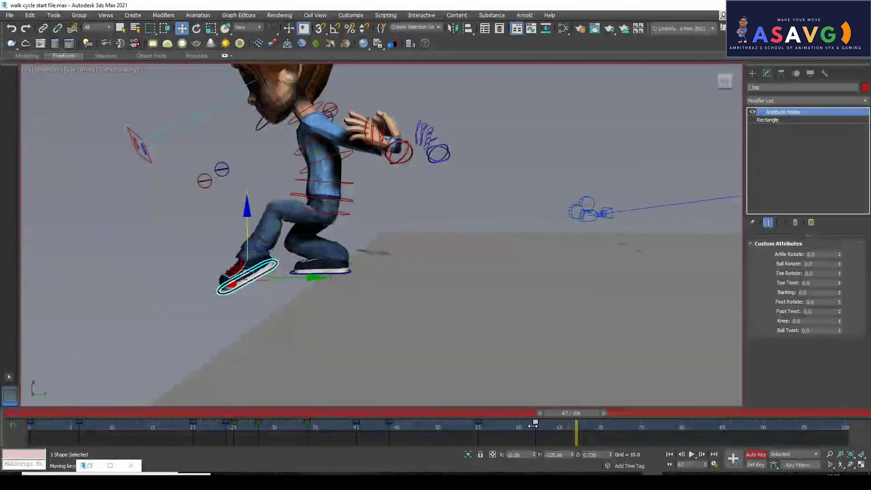
left_click_drag(461, 415, 532, 423)
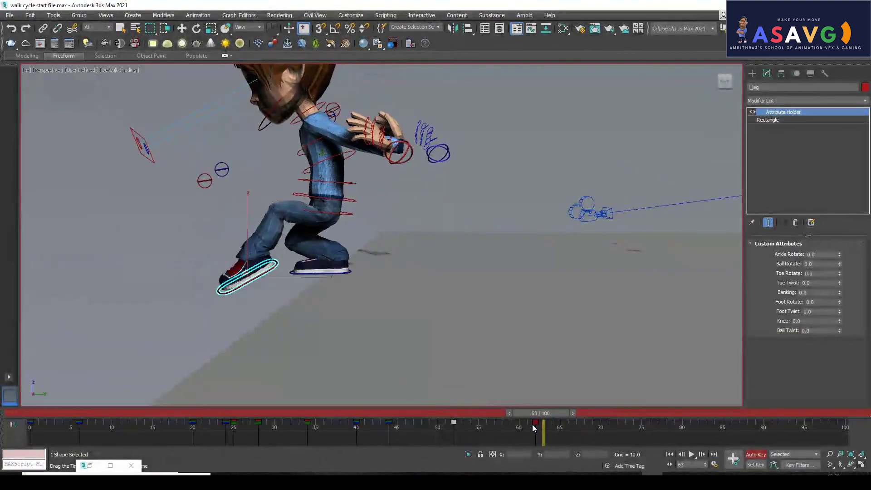
- At frame 62, rotate the left foot control from its toe-down tilt so the sole is level with the ground
key("e")
middle_click_drag(253, 305, 299, 298, "alt")
left_click(279, 292)
left_click(241, 292)
middle_click_drag(240, 293, 317, 317, "alt")
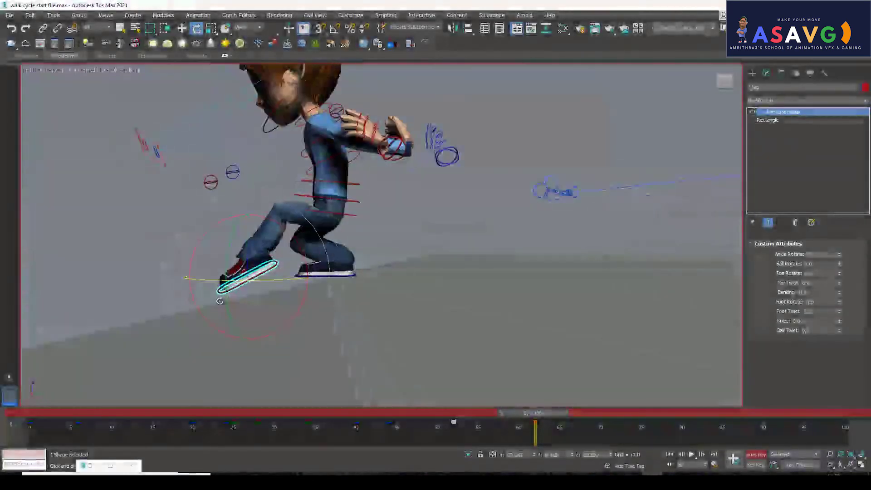
middle_click_drag(295, 350, 390, 309, "alt")
left_click_drag(231, 247, 210, 260)
left_click_drag(301, 312, 305, 289)
middle_click_drag(305, 289, 261, 309, "alt")
left_click_drag(261, 309, 258, 303)
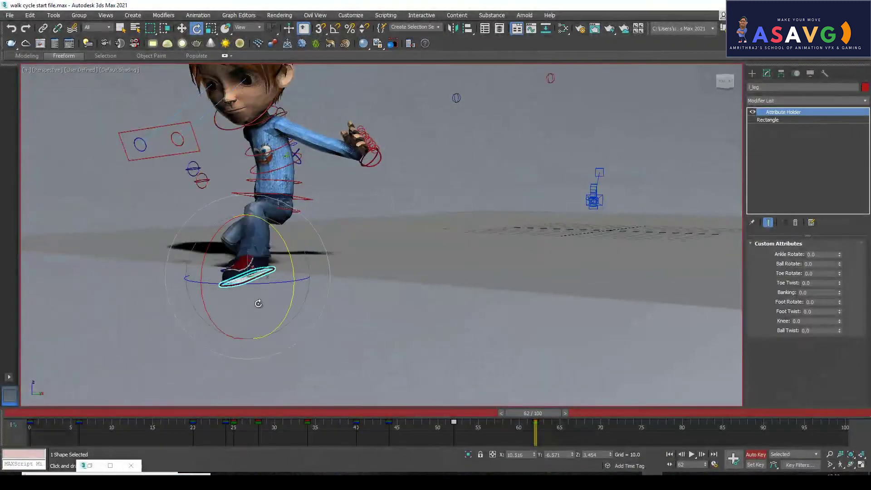
middle_click_drag(292, 263, 104, 300, "alt")
left_click_drag(304, 333, 299, 343)
middle_click_drag(298, 347, 300, 316, "alt")
left_click_drag(300, 316, 302, 308)
middle_click_drag(302, 308, 325, 298, "alt")
- At frame 62, lower the left foot control toward the ground plane to about -1.54 in Z
left_click(408, 288)
middle_click_drag(408, 288, 333, 297, "alt")
left_click(363, 298)
scroll(364, 298, "down", 5)
key("w")
key("e")
key("r")
left_click_drag(411, 257, 400, 262)
mouse_move(401, 262)
middle_mouse_down("alt")
mouse_move(273, 271)
mouse_move(391, 266)
middle_mouse_up("alt")
scroll(273, 271, "up", 5)
middle_click_drag(630, 265, 395, 194)
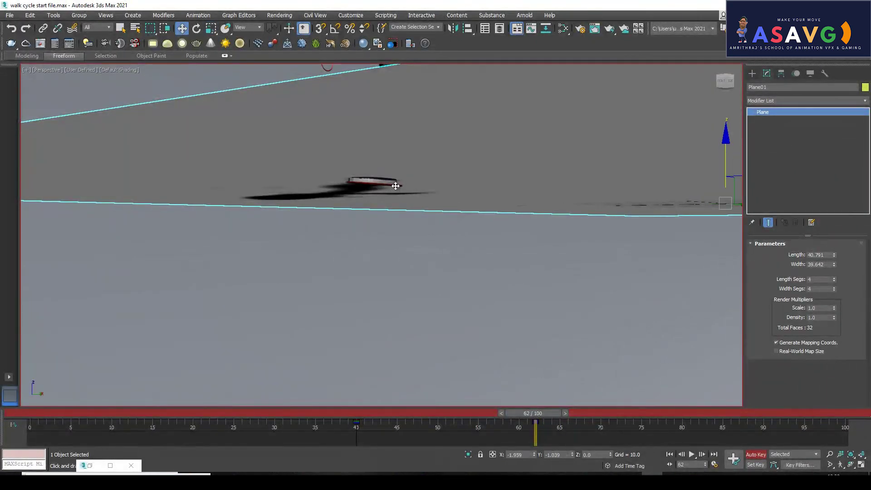
left_click(397, 186)
key("shift+z")
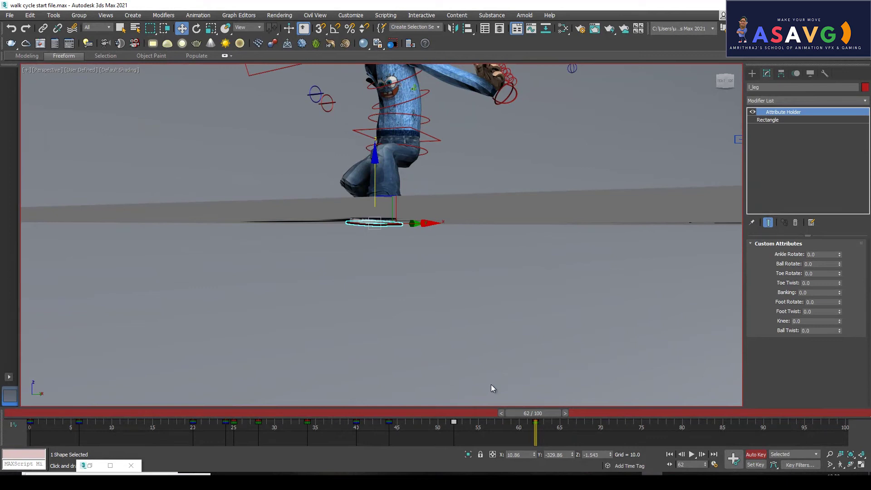
- Raise the left foot control at frame 62 to about -0.24 in Z and fine-tune its rotation against the ground
key("alt+w")
key("alt+w")
key("alt+w")
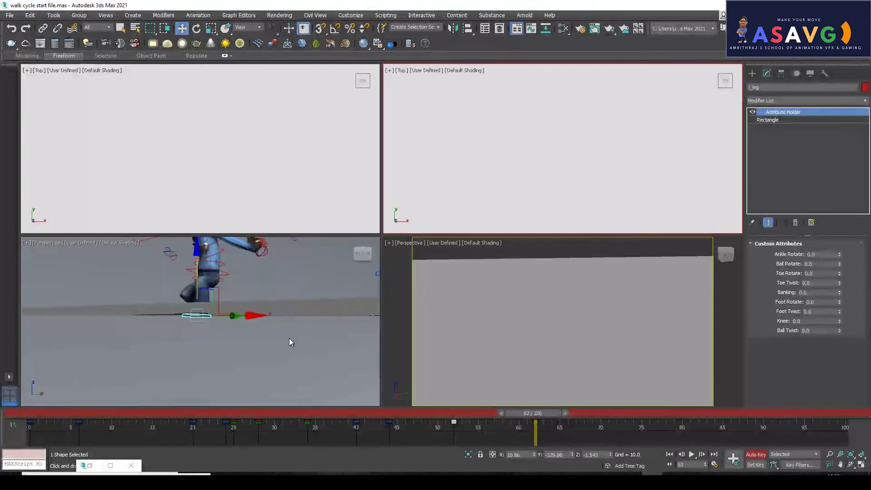
key("alt+w")
key("z")
middle_click_drag(392, 287, 361, 204, "alt")
left_click_drag(374, 191, 373, 188)
middle_click_drag(374, 187, 429, 206, "alt")
key("e")
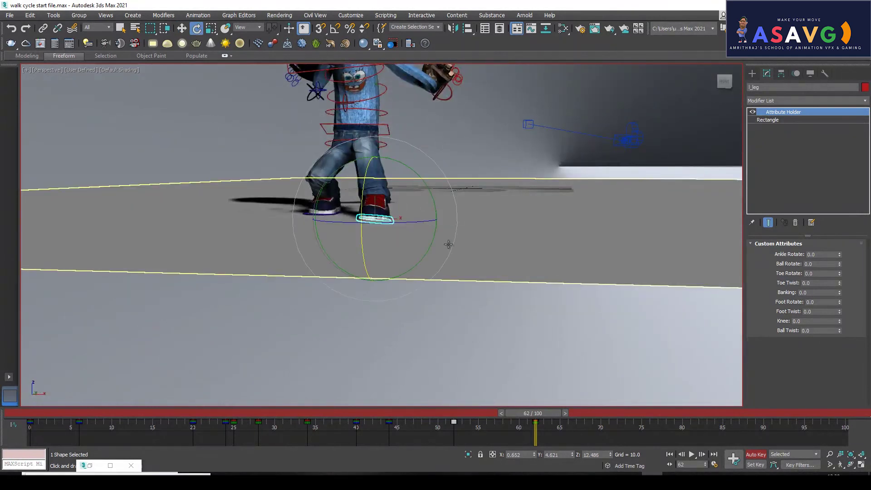
middle_click_drag(457, 237, 366, 253, "alt")
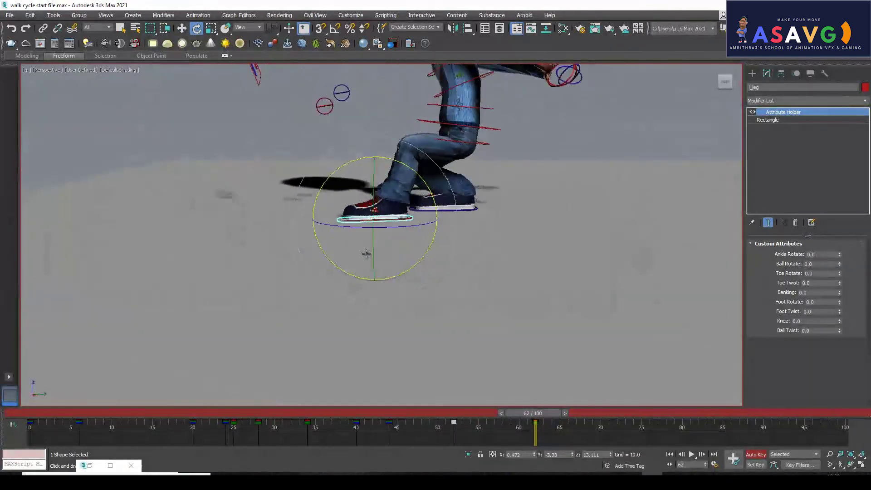
- Select the right foot control (l_leg001) and retime its last key to frame 57
left_click_drag(522, 413, 390, 424)
key("w")
left_click(440, 206)
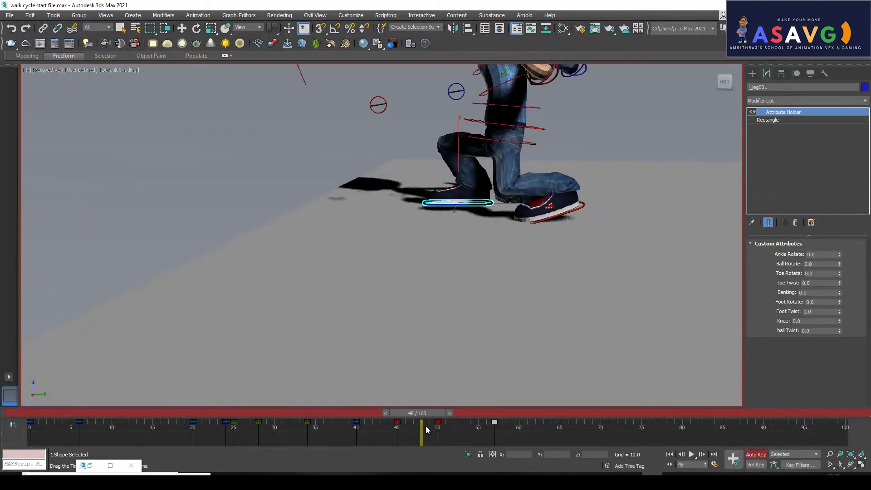
- Move the left foot control's frame 44 key to frame 47 and copy it to frame 52 to hold the planted pose
left_click_drag(428, 427, 446, 428)
key("w")
key("w")
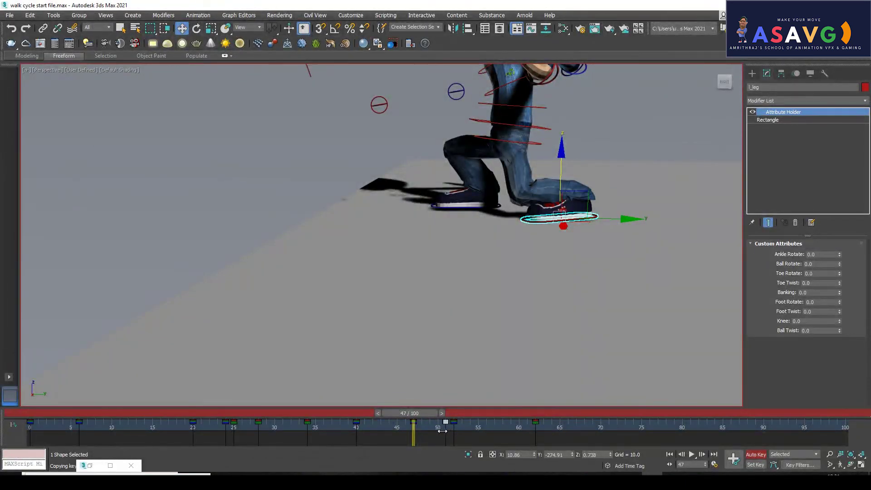
left_click_drag(450, 430, 492, 426)
- At frame 57, move the right foot control forward along Y to about -330
key("w")
key("w")
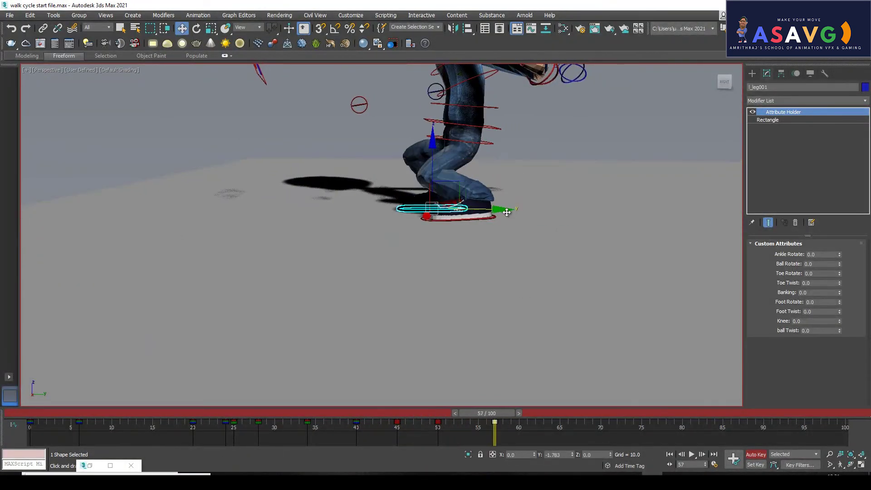
left_click_drag(459, 214, 447, 217)
- At frame 50, rotate the right foot control about 20 degrees so the toe points down and the heel lifts
left_click_drag(478, 414, 450, 430)
key("w")
key("e")
left_click_drag(503, 258, 508, 245)
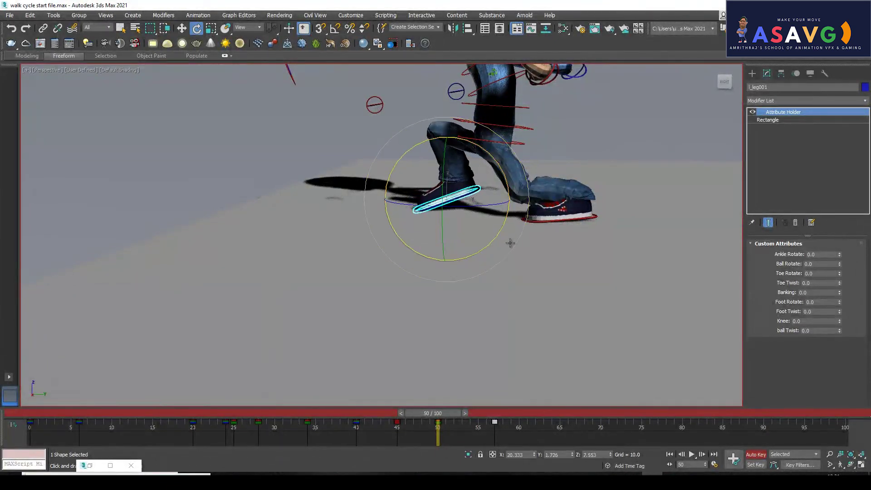
- At frame 57, level the right foot control and set it on the ground at about 0.18 in Z
left_click_drag(428, 415, 471, 431)
key("e")
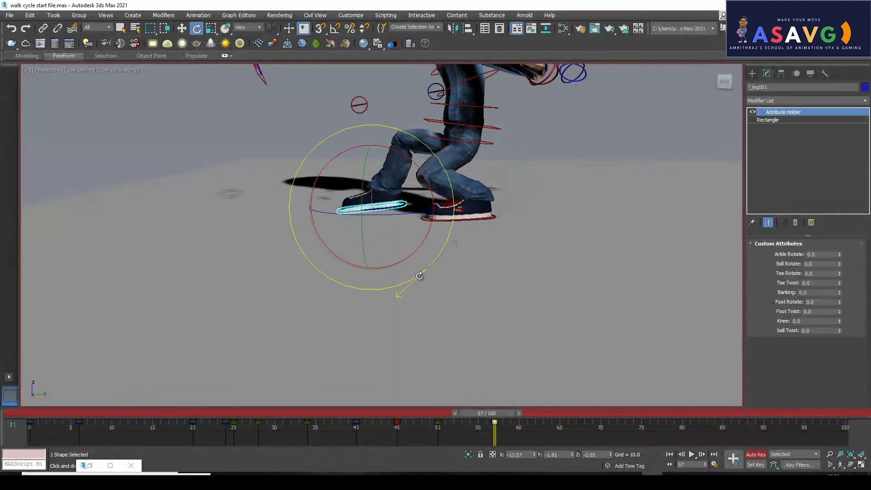
middle_click_drag(412, 281, 384, 257, "alt")
key("w")
key("e")
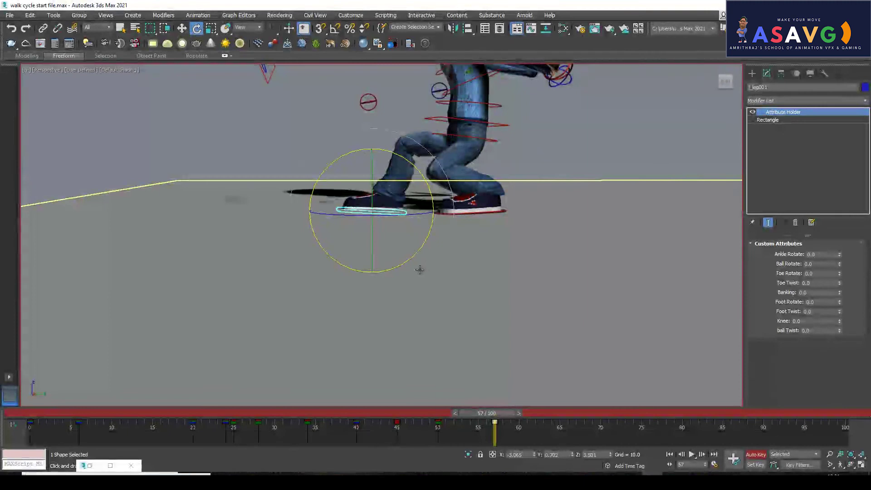
key("w")
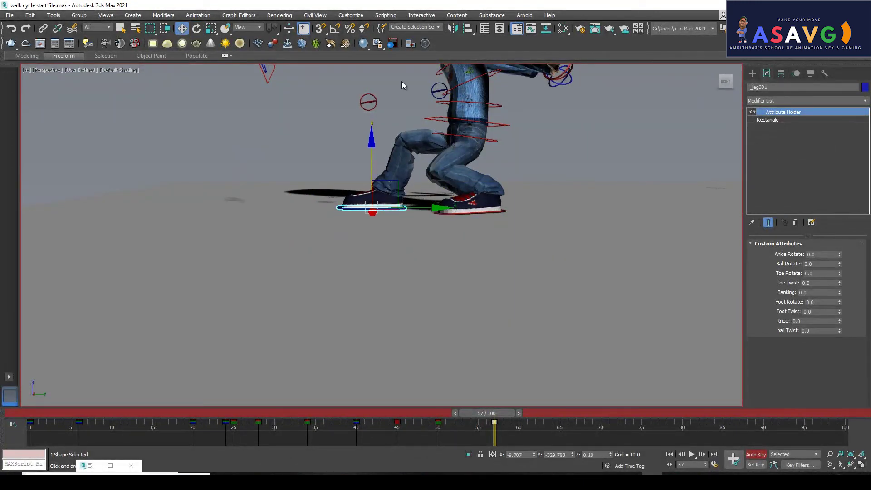
- Select the ground plane (Plane01) and delete its key at frame 40
left_click_drag(485, 413, 428, 425)
left_click(418, 309)
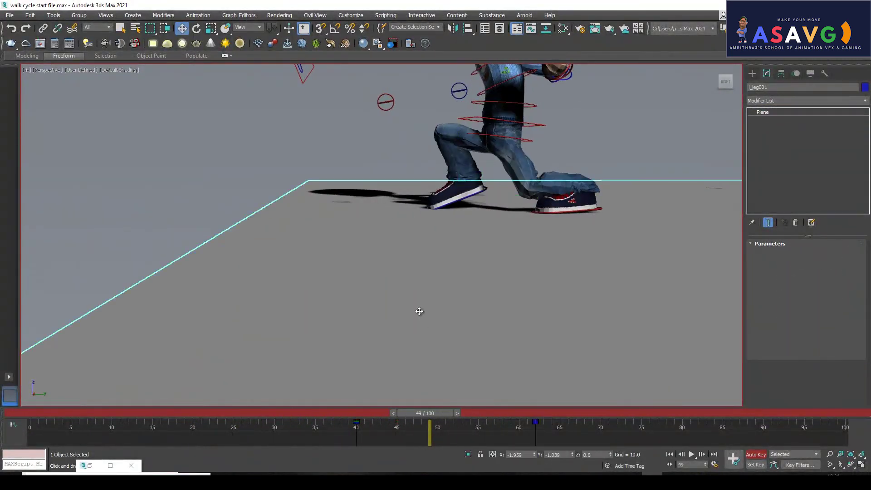
scroll(437, 349, "down", 2)
left_click_drag(559, 426, 508, 426)
left_click_drag(434, 425, 350, 434)
key("Delete")
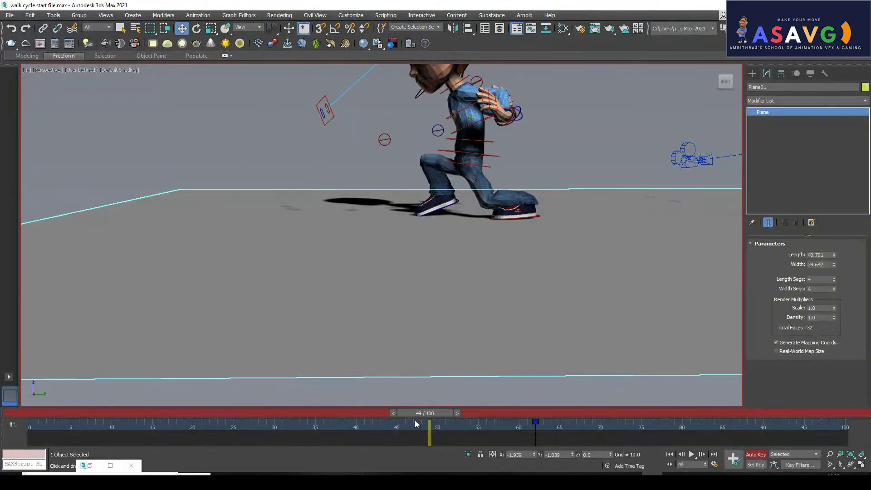
- Select the right foot control and copy its frame 50 key to frame 53 to hold the tilted pose
left_click_drag(416, 414, 394, 426)
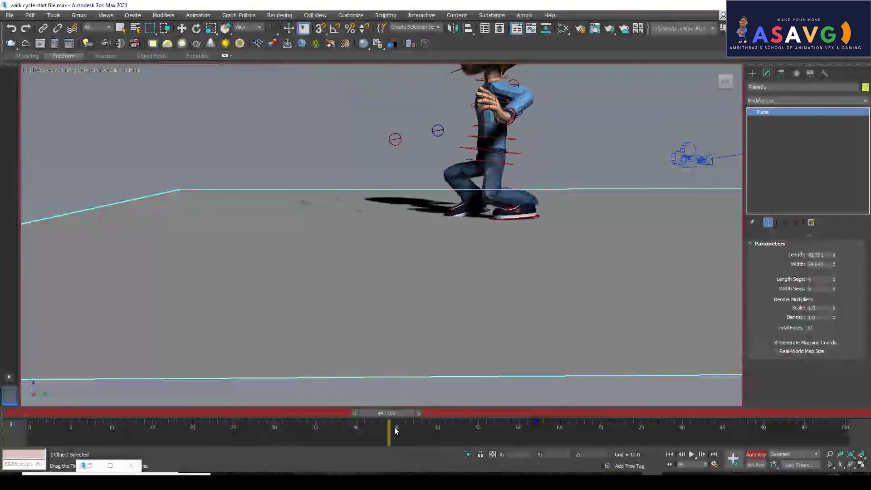
left_click_drag(457, 417, 422, 424)
key("w")
scroll(460, 230, "up", 2)
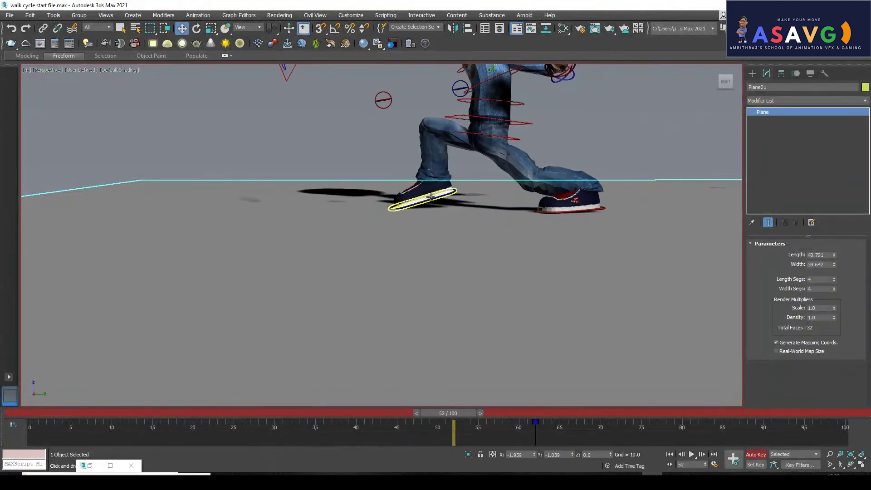
left_click(430, 195)
mouse_move(441, 413)
left_mouse_down()
mouse_move(366, 415)
mouse_move(522, 430)
mouse_move(419, 425)
mouse_move(452, 423)
left_mouse_up()
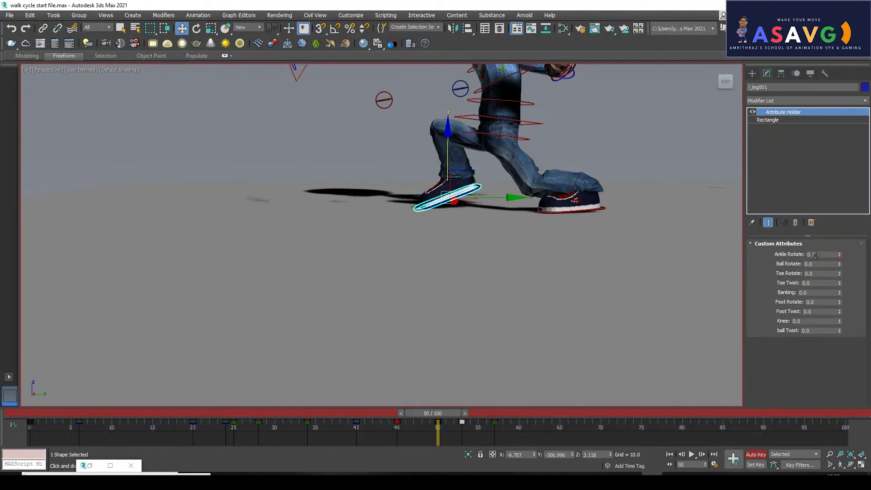
- Select the left foot control and set its Ankle Rotate to 7.5 at frame 52
left_click(610, 281)
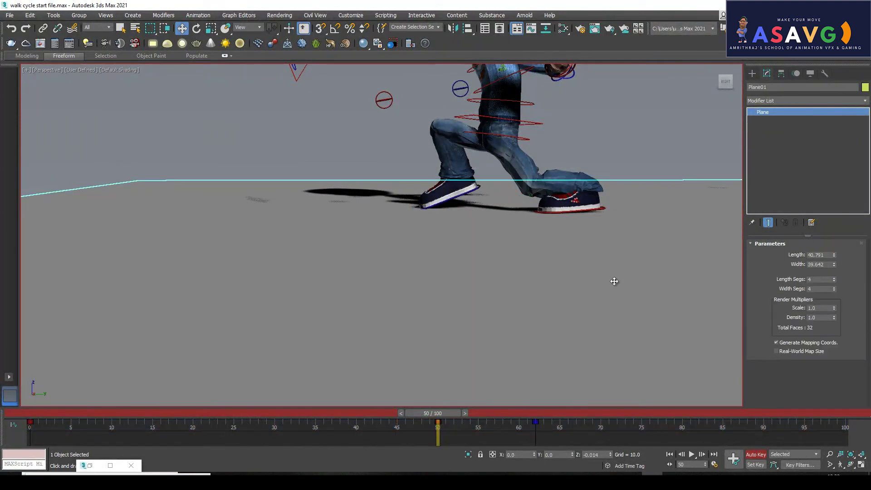
left_click(603, 210)
left_click_drag(433, 413, 456, 414)
key("w")
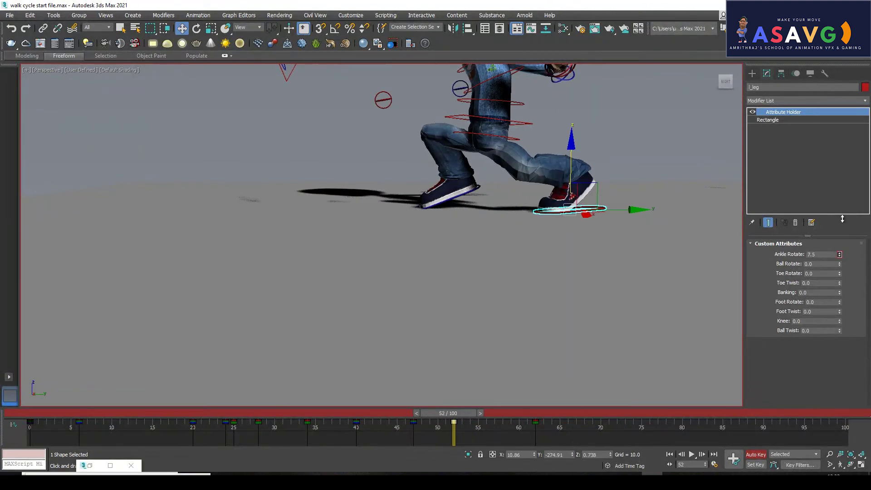
- Tilt the left foot control toe-down and raise it about 3 in Z at frame 52, and reset its Ankle Rotate to 0 at frame 62
middle_click_drag(559, 265, 549, 270, "alt")
mouse_move(456, 414)
left_mouse_down()
mouse_move(428, 422)
mouse_move(480, 419)
mouse_move(460, 419)
left_mouse_up()
key("e")
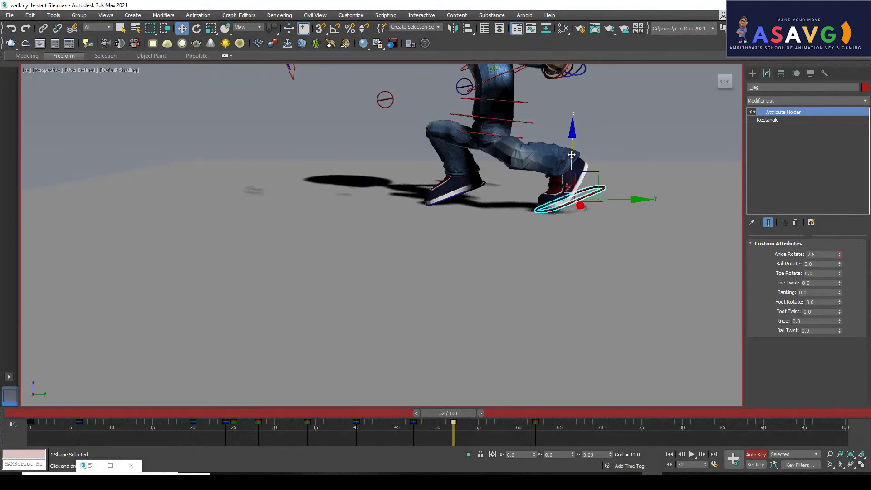
left_click_drag(447, 413, 516, 420)
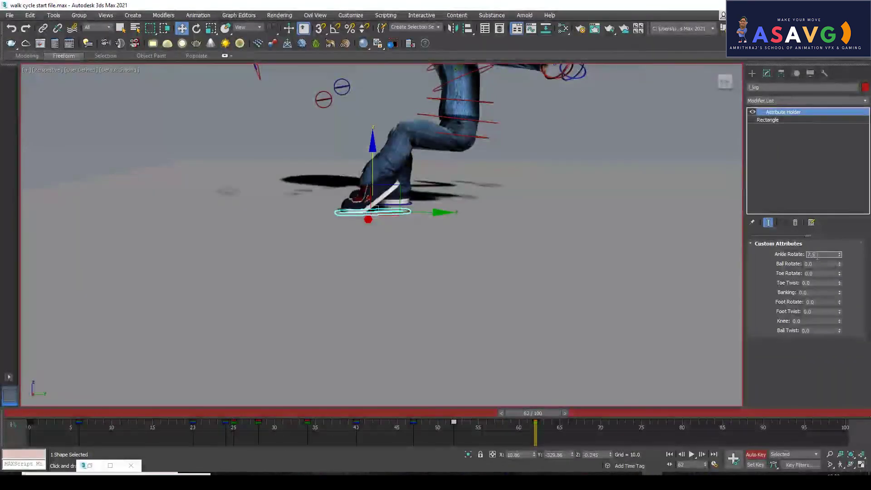
left_click_drag(431, 414, 420, 417)
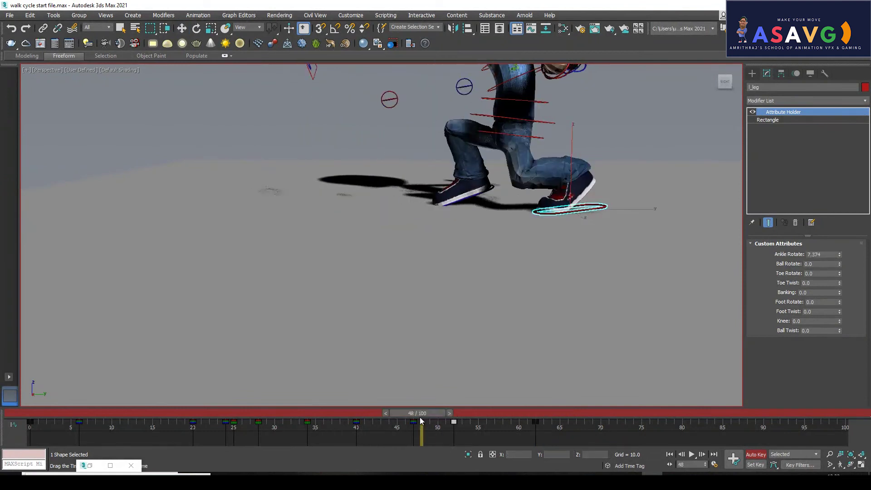
- At frame 55, rotate the left foot control to refine its toe-down angle as the foot travels forward
left_click_drag(473, 422, 478, 425)
key("e")
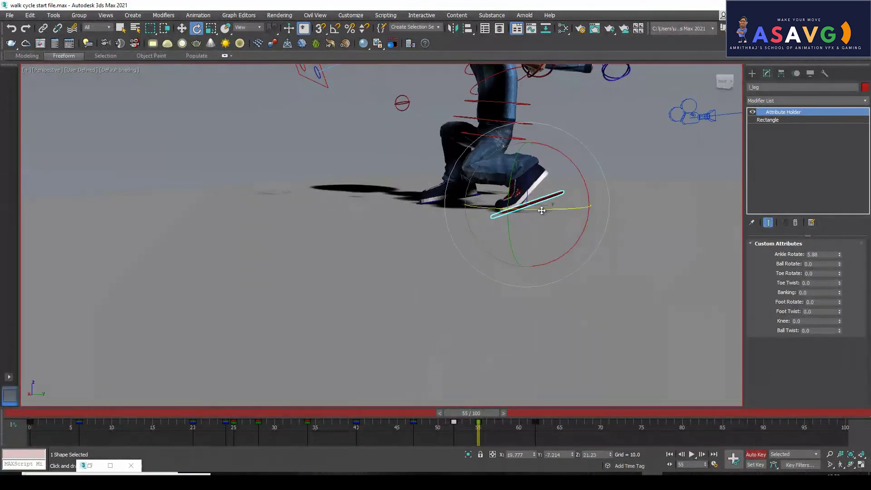
left_click_drag(591, 206, 557, 204)
- Around frame 62, slide the left foot control slightly forward along Y
left_click_drag(469, 413, 528, 439)
middle_click_drag(494, 260, 508, 266, "alt")
left_click_drag(455, 207, 443, 207)
- Select the hip control (Rectangle001), delete keys from its Keyframe XYZ Z Rotation curve in the Curve Editor, and minimize the editor
left_click_drag(514, 413, 449, 409)
left_click(518, 123)
middle_click_drag(522, 184, 522, 216)
middle_click_drag(522, 216, 503, 222, "alt")
left_click(110, 465)
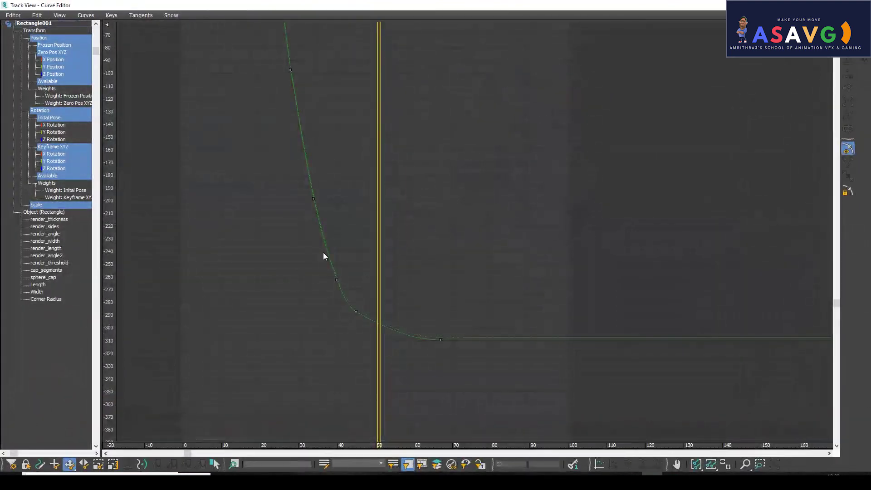
left_click(55, 139)
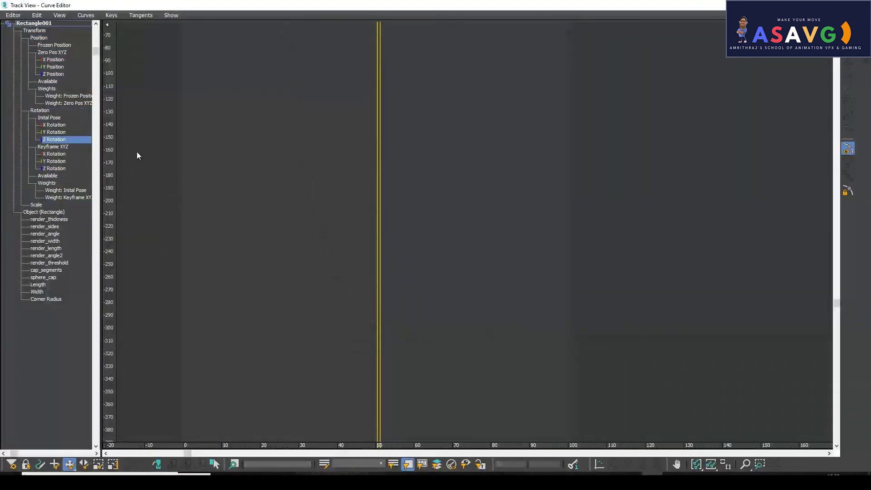
left_click(725, 464)
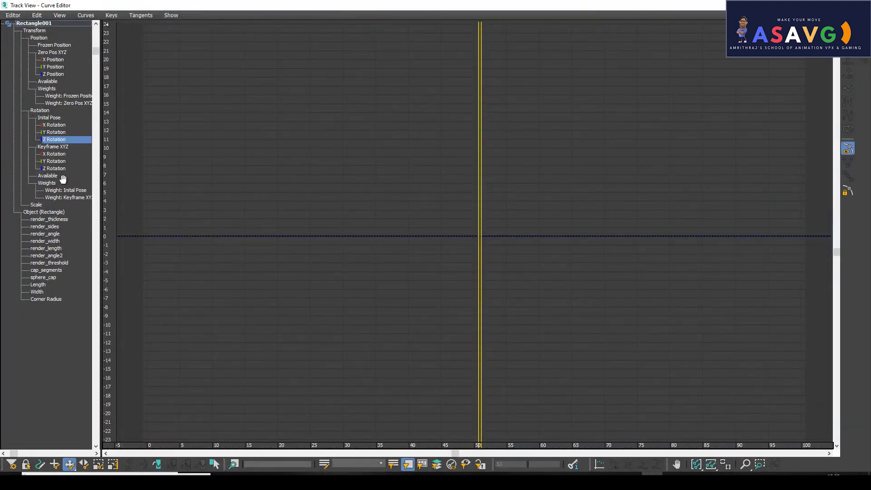
middle_click_drag(456, 208, 688, 229)
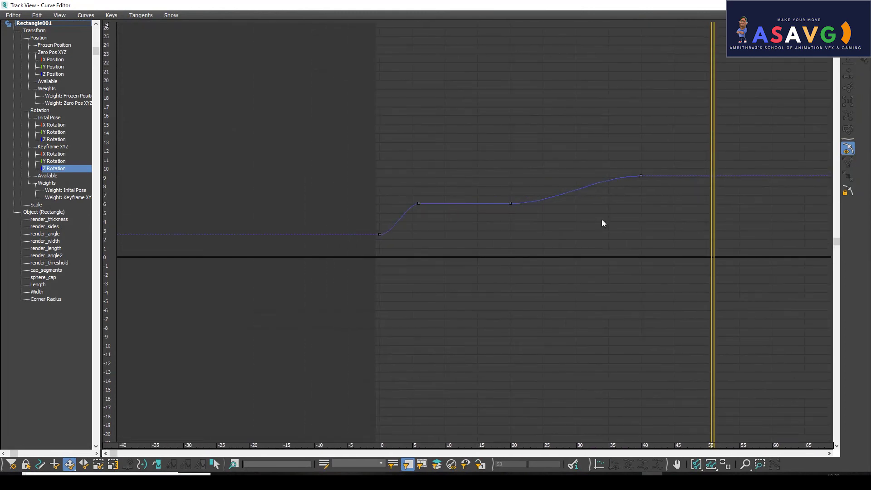
key("Delete")
left_click(818, 5)
- At frame 67, move the hip control forward along Y over the planted feet
left_click_drag(436, 413, 555, 415)
key("w")
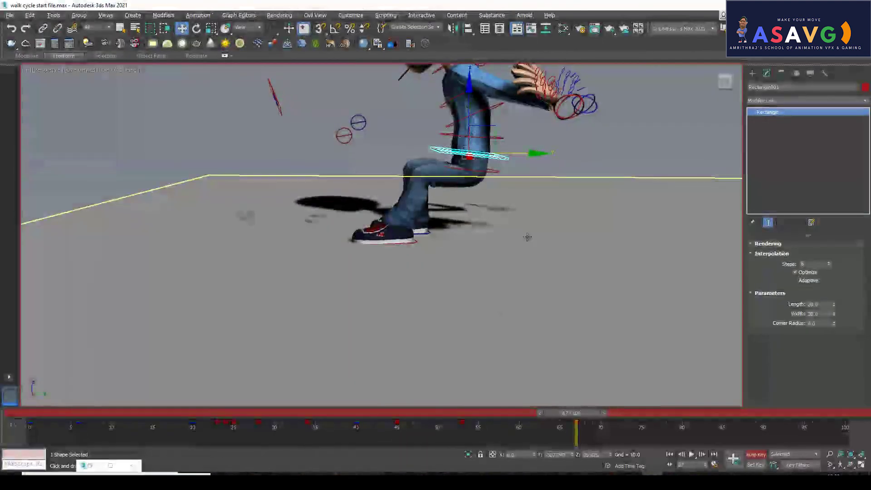
left_click_drag(541, 153, 489, 152)
middle_click_drag(408, 199, 440, 202, "alt")
- At frame 51, move the right knee control (Circle042) forward along Y until it sits beside the left knee control (Circle041)
left_click_drag(573, 422, 445, 429)
key("w")
left_click(416, 136)
middle_click_drag(375, 152, 467, 140, "alt")
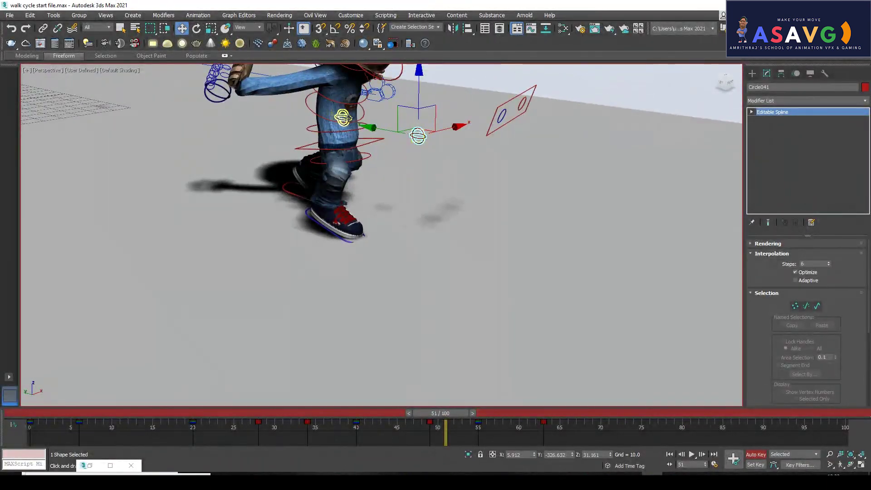
left_click(349, 118)
left_click_drag(302, 114, 376, 129)
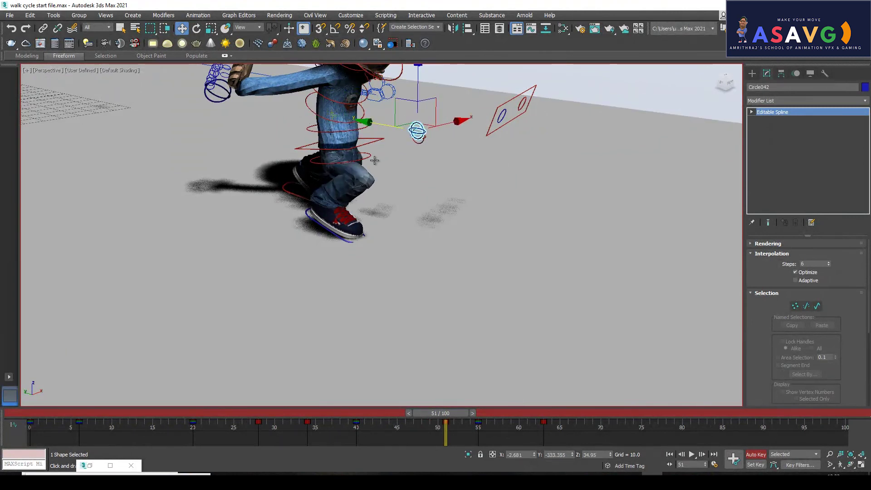
middle_click_drag(375, 159, 292, 181, "alt")
middle_click_drag(444, 137, 431, 127, "alt")
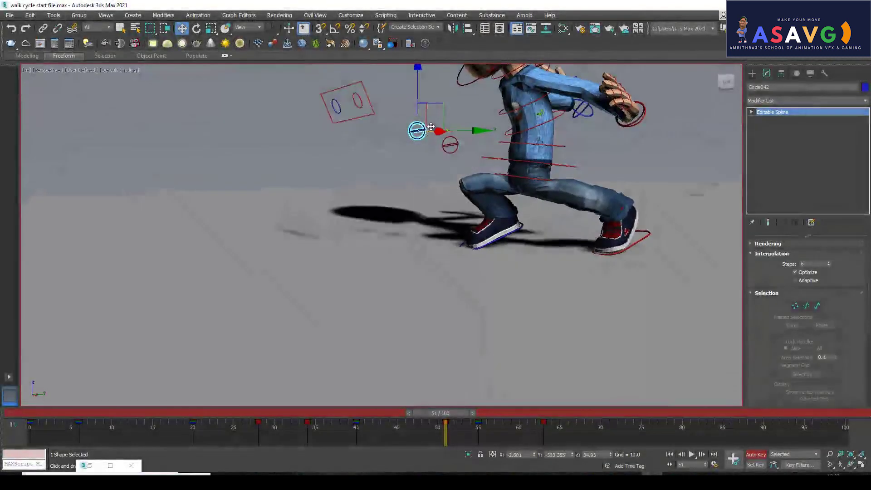
- At frame 53, slide the right foot control (l_leg001) forward along Y, rotate it flat and lower it on Z to the ground
mouse_move(471, 412)
left_mouse_down()
mouse_move(365, 421)
mouse_move(406, 415)
mouse_move(486, 435)
mouse_move(414, 422)
mouse_move(460, 424)
left_mouse_up()
mouse_move(507, 264)
middle_mouse_down("alt")
mouse_move(486, 263)
mouse_move(496, 261)
middle_mouse_up("alt")
left_click(512, 247)
left_click_drag(418, 413, 469, 419)
key("w")
left_click(437, 423)
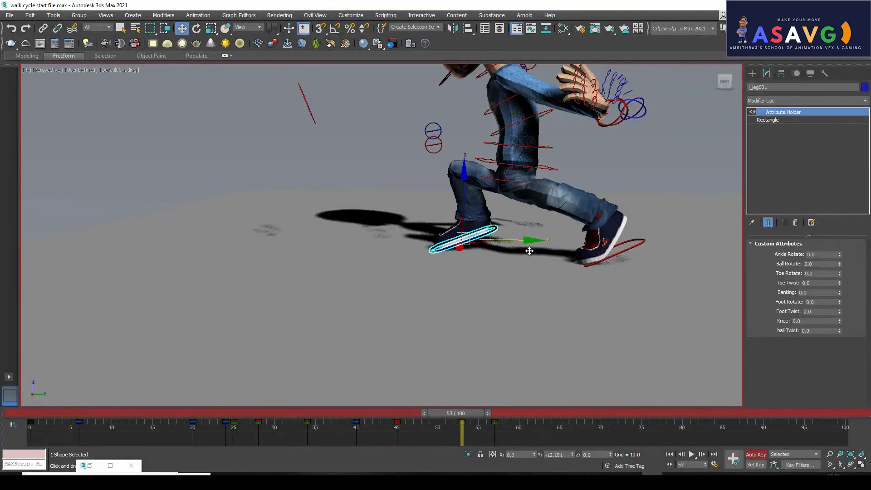
key("e")
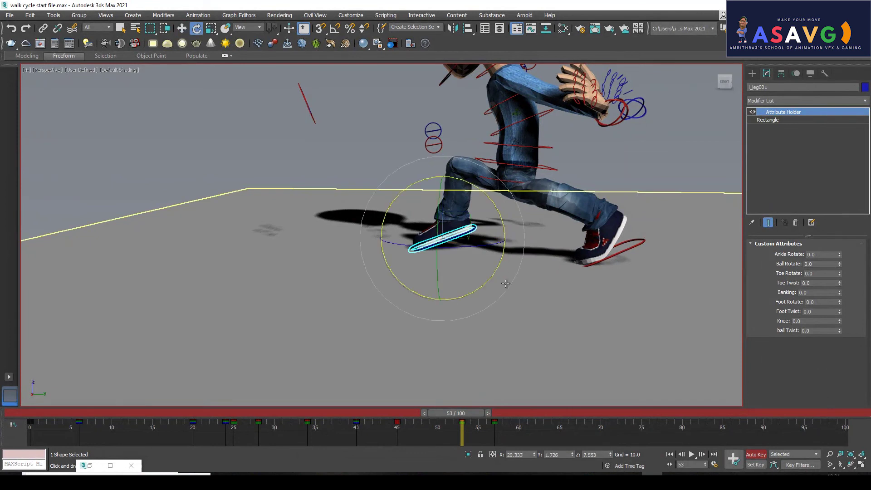
key("w")
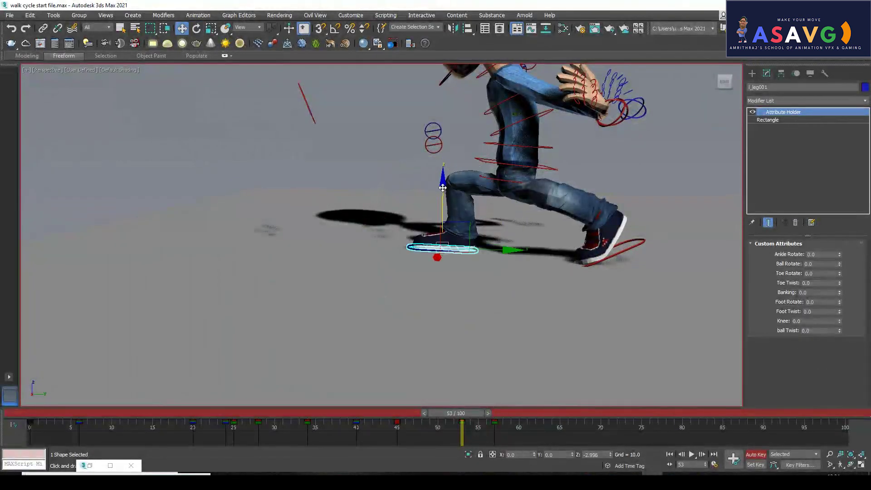
- At frame 52, slide the left foot control (l_leg) about 4 units forward along Y
left_click_drag(457, 417, 427, 417)
left_click(651, 250)
left_click(653, 248)
key("w")
left_click_drag(678, 259, 677, 255)
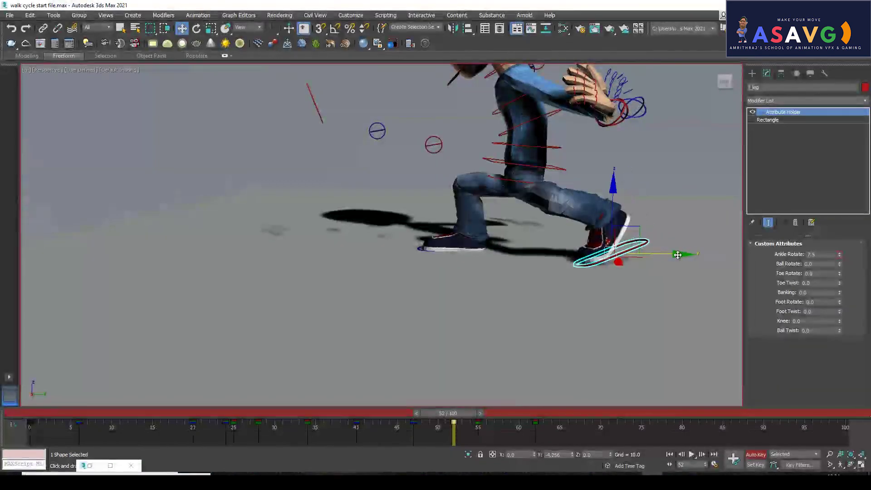
- Play the animation from the start several times and examine the jump, landing and recovery steps from the side
left_click_drag(456, 413, 20, 456)
scroll(408, 295, "down", 3)
middle_click_drag(408, 296, 358, 238)
mouse_move(519, 254)
middle_mouse_down()
mouse_move(351, 277)
mouse_move(550, 268)
mouse_move(542, 255)
mouse_move(514, 261)
middle_mouse_up()
middle_click_drag(516, 283, 506, 281, "alt")
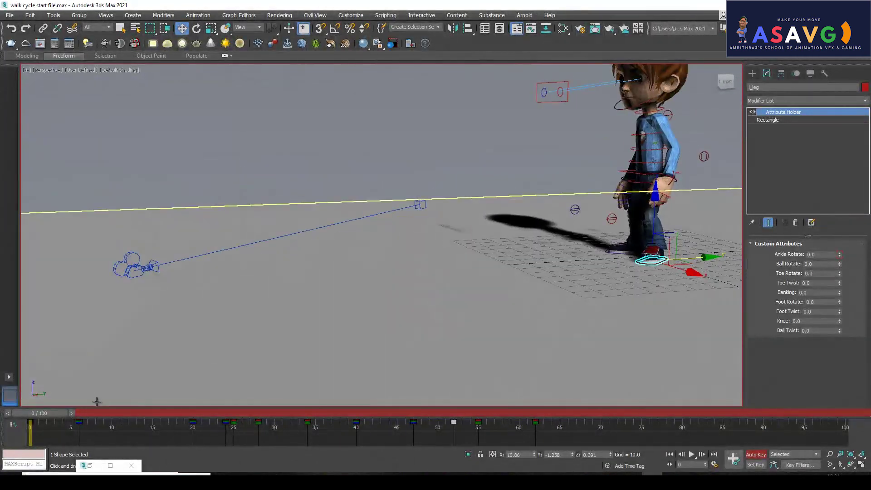
left_click(692, 454)
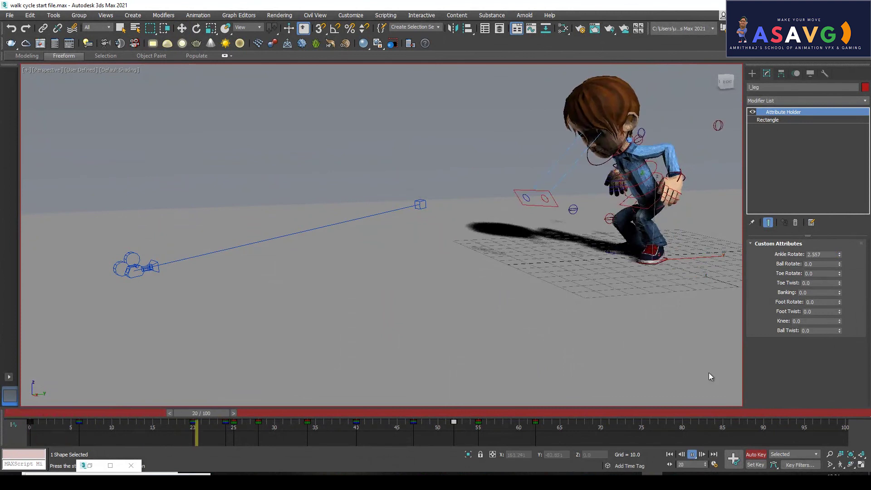
middle_click_drag(402, 187, 520, 219)
scroll(521, 218, "down", 3)
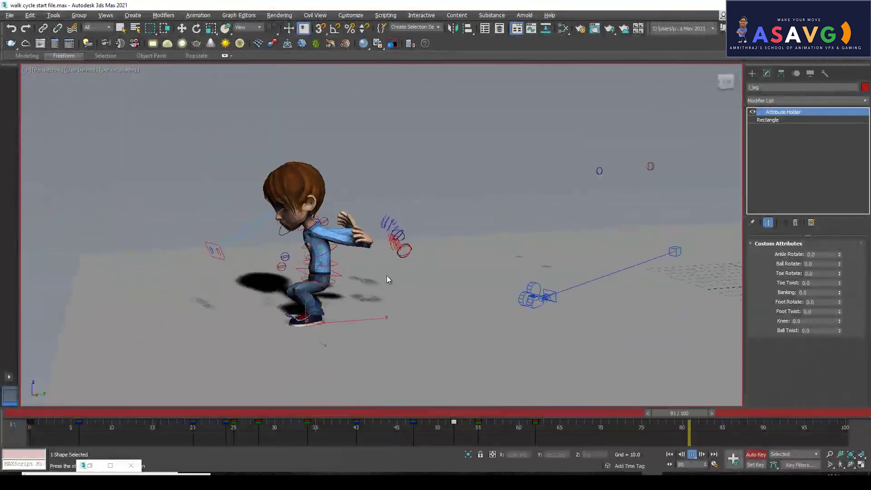
middle_click_drag(386, 275, 384, 263, "alt")
left_click(83, 412)
left_click_drag(83, 412, 21, 411)
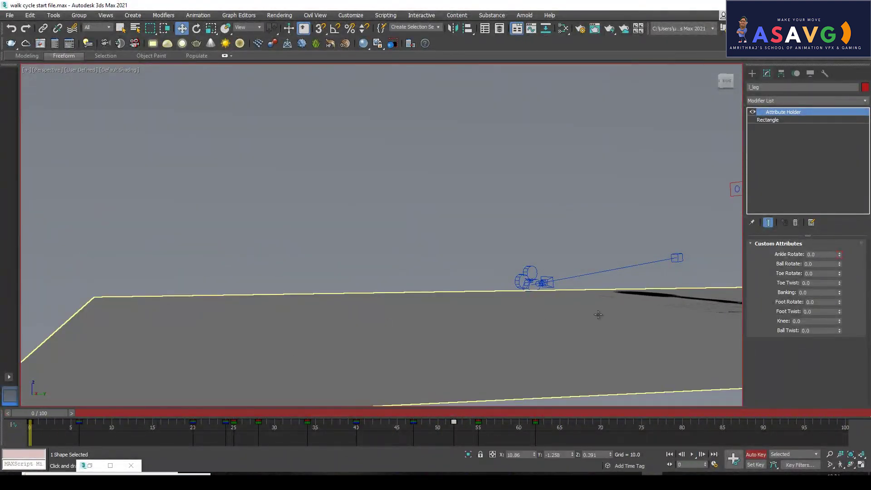
middle_click_drag(604, 318, 503, 288)
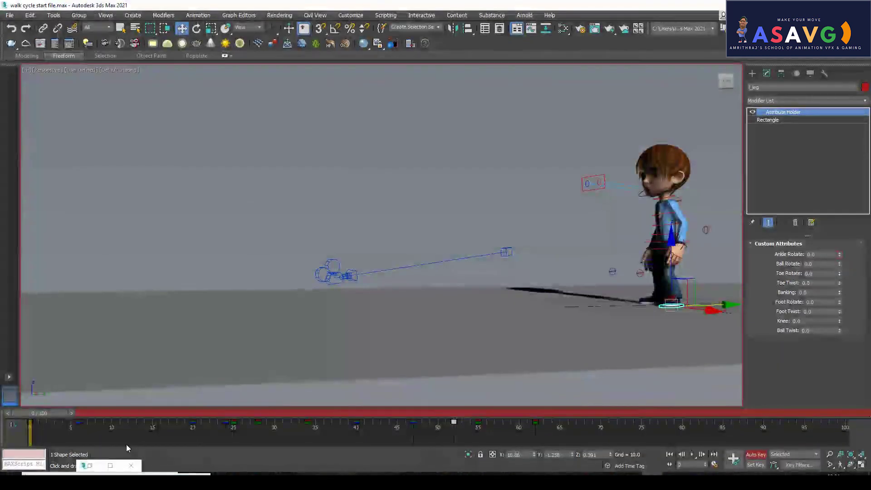
left_click(691, 454)
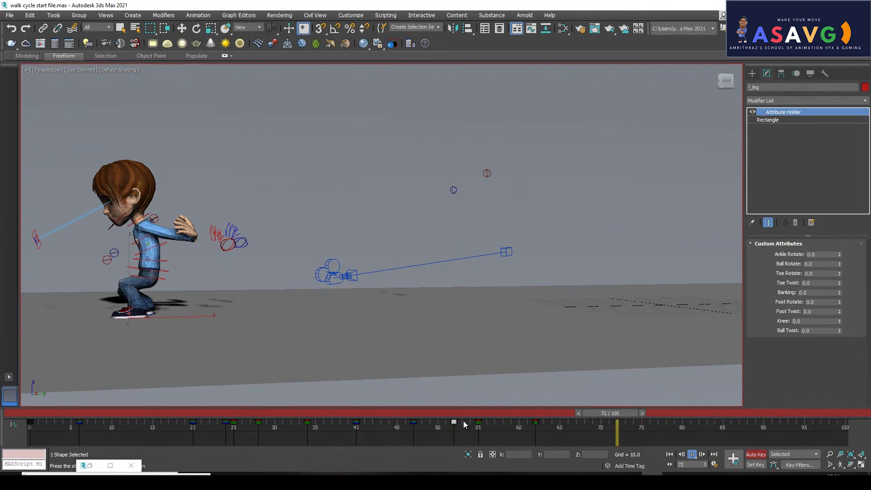
left_click_drag(98, 411, 9, 401)
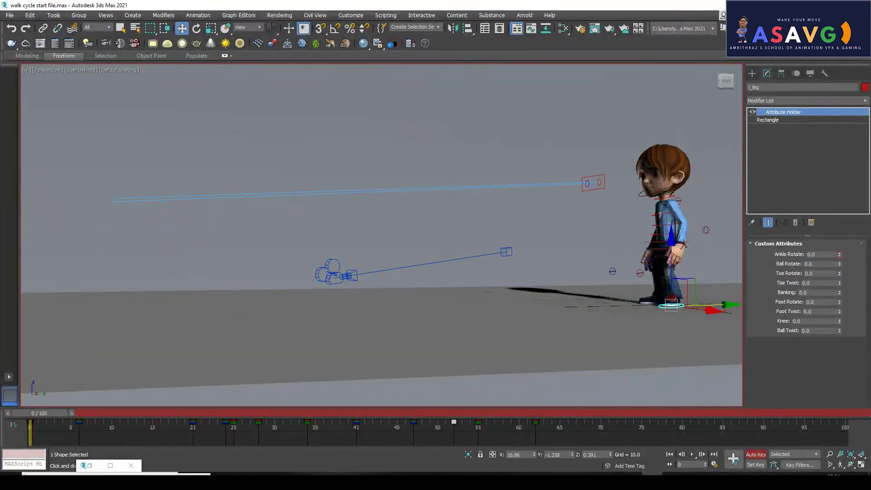
left_click(693, 454)
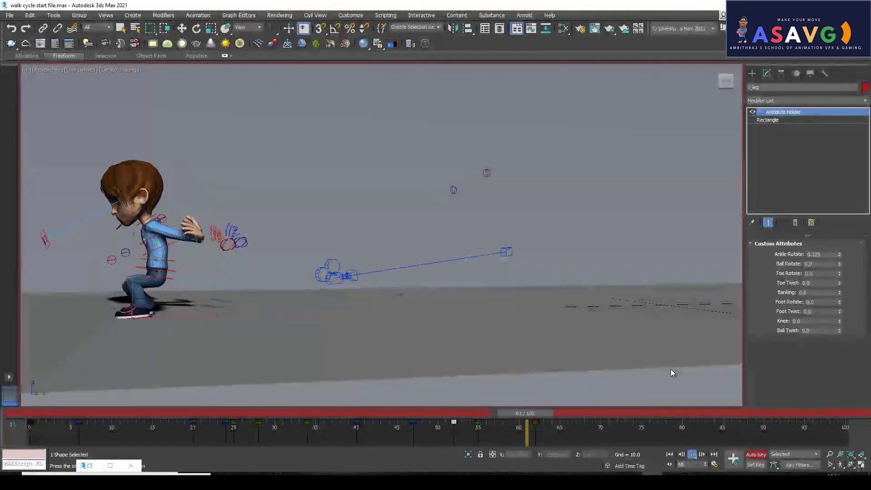
left_click_drag(79, 414, 26, 414)
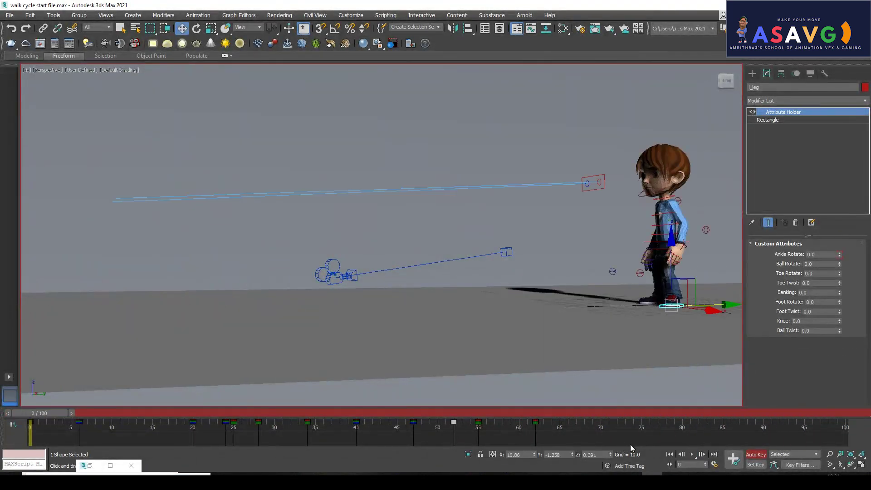
left_click(689, 455)
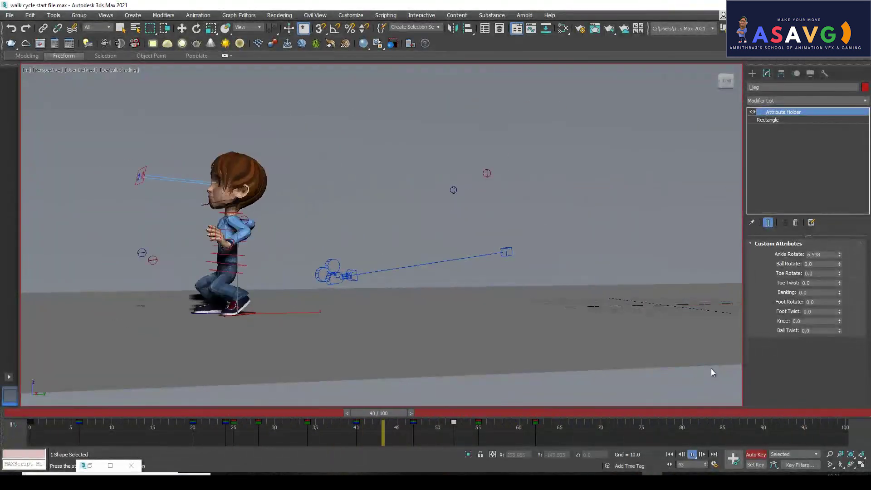
left_click_drag(142, 413, 48, 412)
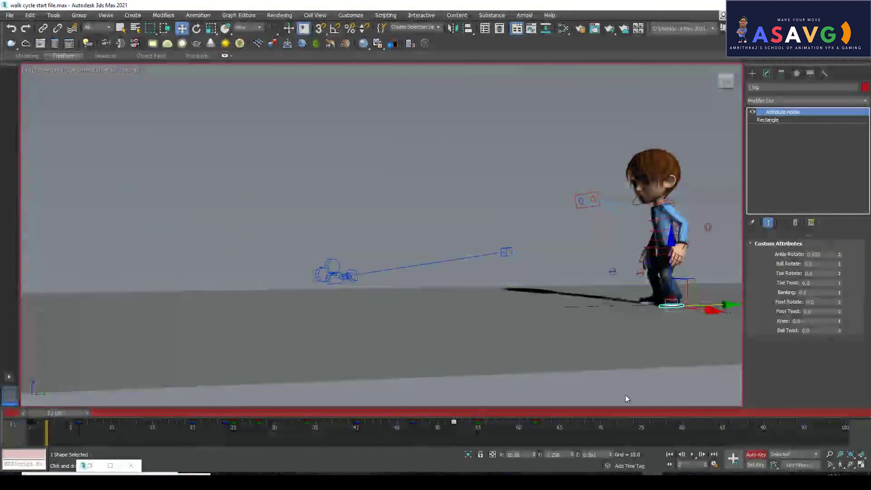
left_click(692, 454)
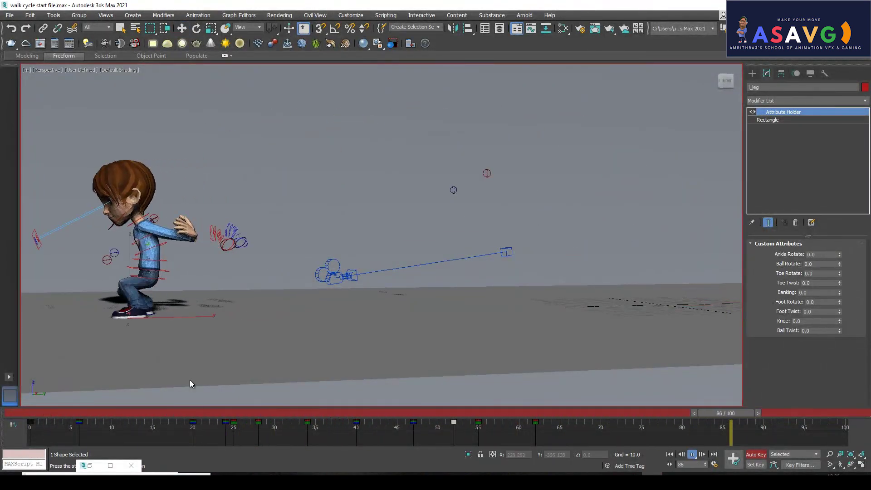
key("alt+w")
key("alt+w")
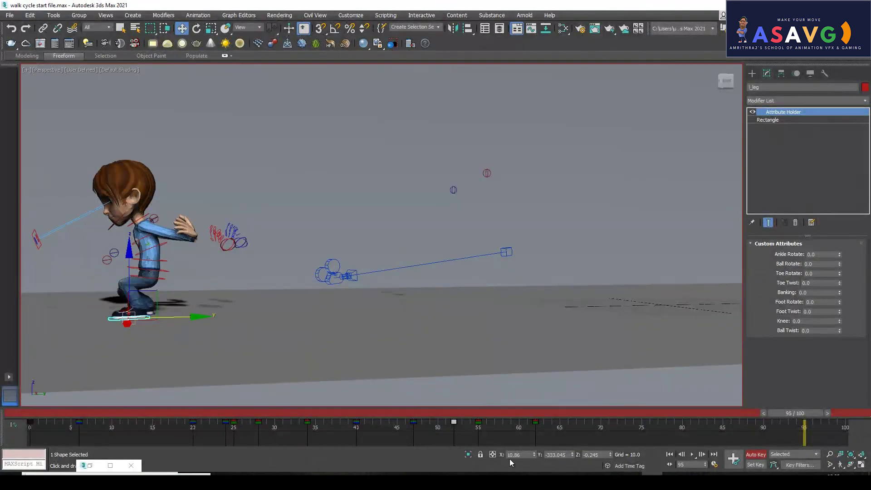
- At frame 45, raise the right foot control (l_leg001) slightly on Z and rotate it toe-down by about 11 degrees
mouse_move(383, 412)
left_mouse_down()
mouse_move(522, 424)
mouse_move(395, 417)
mouse_move(358, 426)
mouse_move(390, 426)
mouse_move(374, 428)
mouse_move(381, 428)
left_mouse_up()
key("w")
middle_click_drag(276, 317, 410, 256)
middle_click_drag(410, 257, 410, 246, "alt")
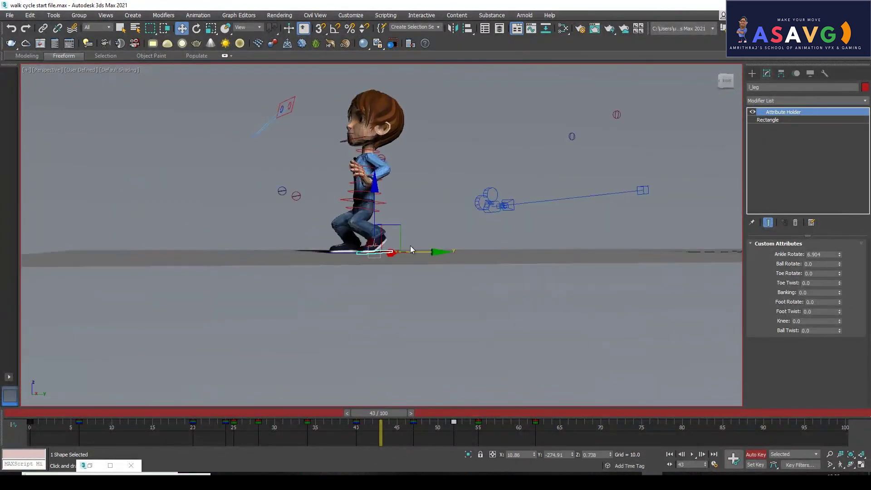
scroll(403, 245, "up", 4)
left_click(267, 275)
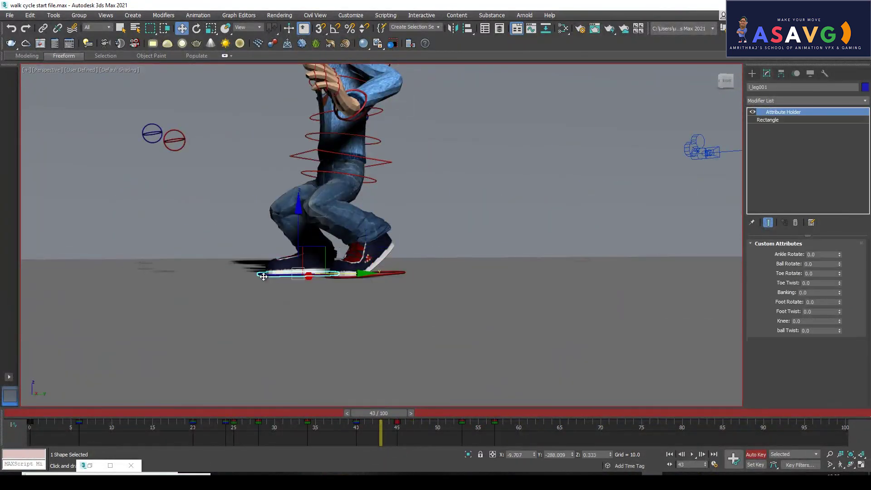
left_click_drag(360, 414, 382, 417)
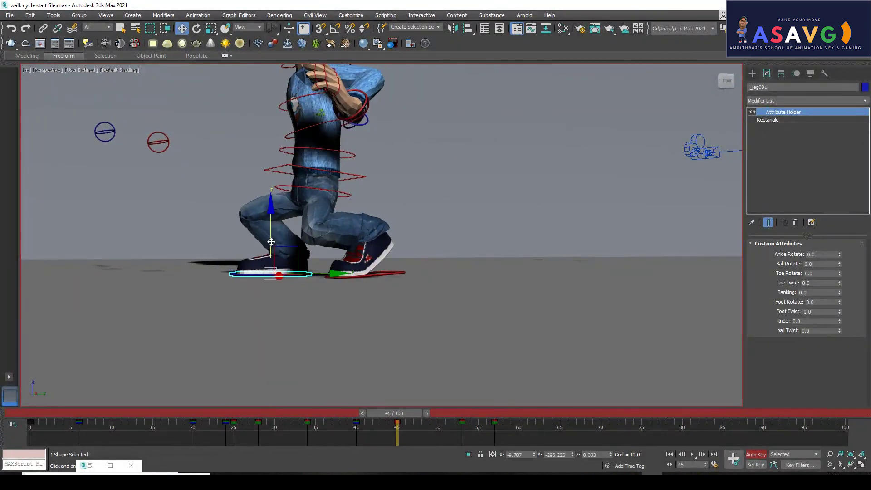
left_click_drag(271, 242, 271, 232)
key("e")
left_click_drag(344, 309, 345, 295)
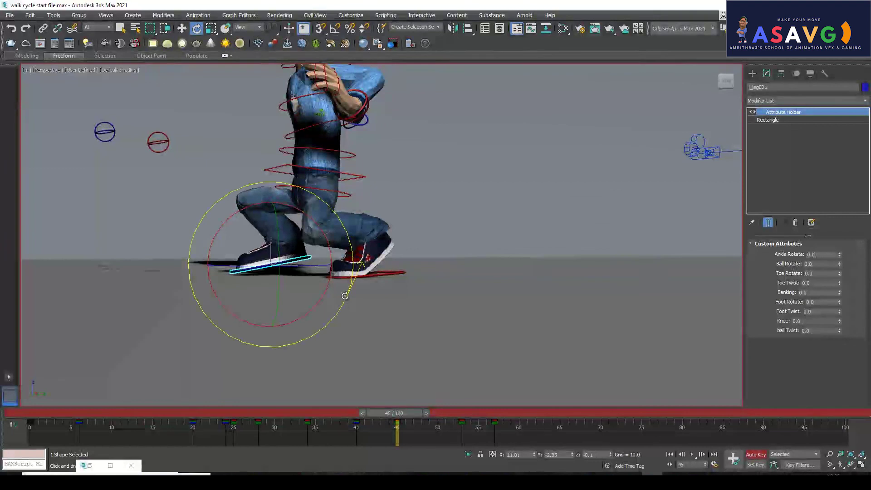
- Check the right foot's planted pose at frame 53 and remove its key at frame 57
left_click_drag(389, 415, 458, 415)
key("w")
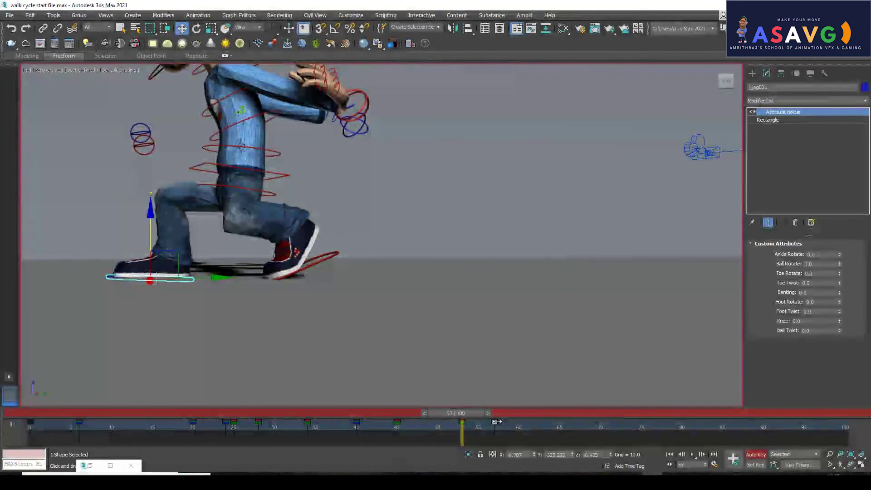
- Review the motion from frame 0 and examine the planted right foot and bent knees around frame 57
left_click_drag(456, 412, 83, 422)
scroll(368, 262, "down", 5)
middle_click_drag(562, 238, 339, 258)
left_click_drag(108, 412, 39, 408)
middle_click_drag(478, 272, 443, 276)
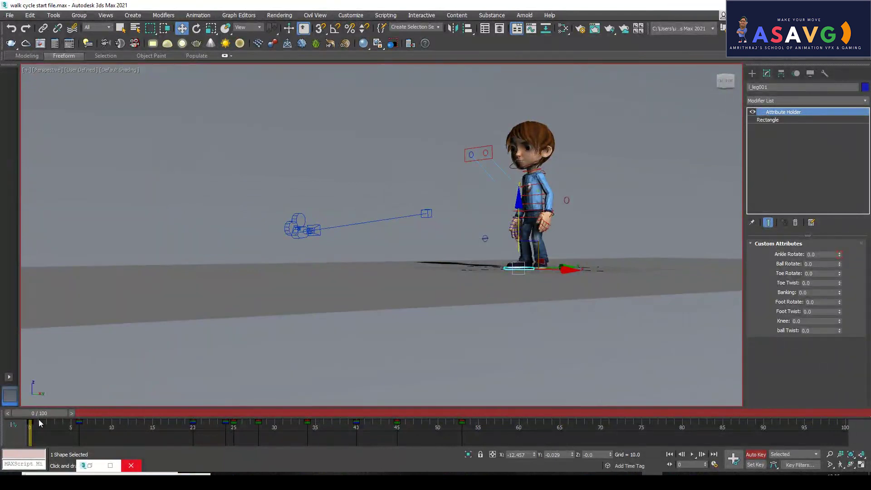
left_click_drag(43, 415, 498, 435)
key("w")
middle_click_drag(371, 286, 443, 296)
middle_click_drag(443, 295, 395, 328, "alt")
middle_click_drag(311, 282, 430, 273)
scroll(430, 273, "up", 3)
mouse_move(491, 412)
left_mouse_down()
mouse_move(507, 414)
mouse_move(488, 414)
left_mouse_up()
key("w")
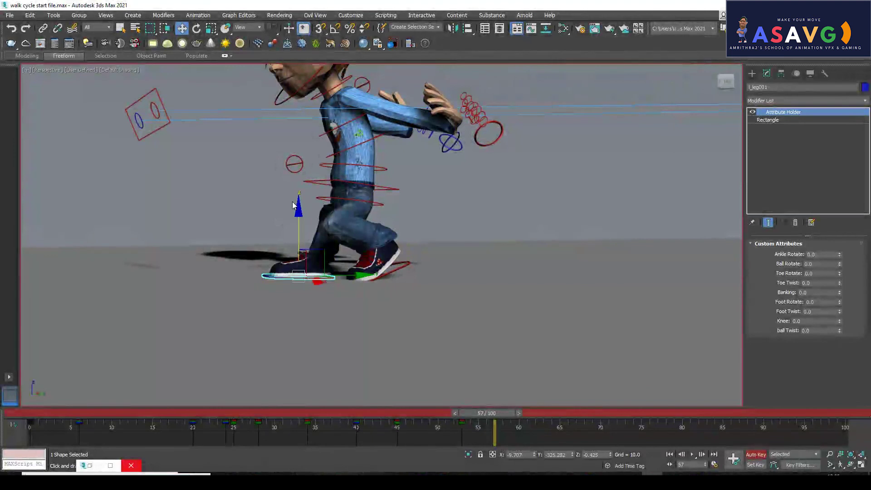